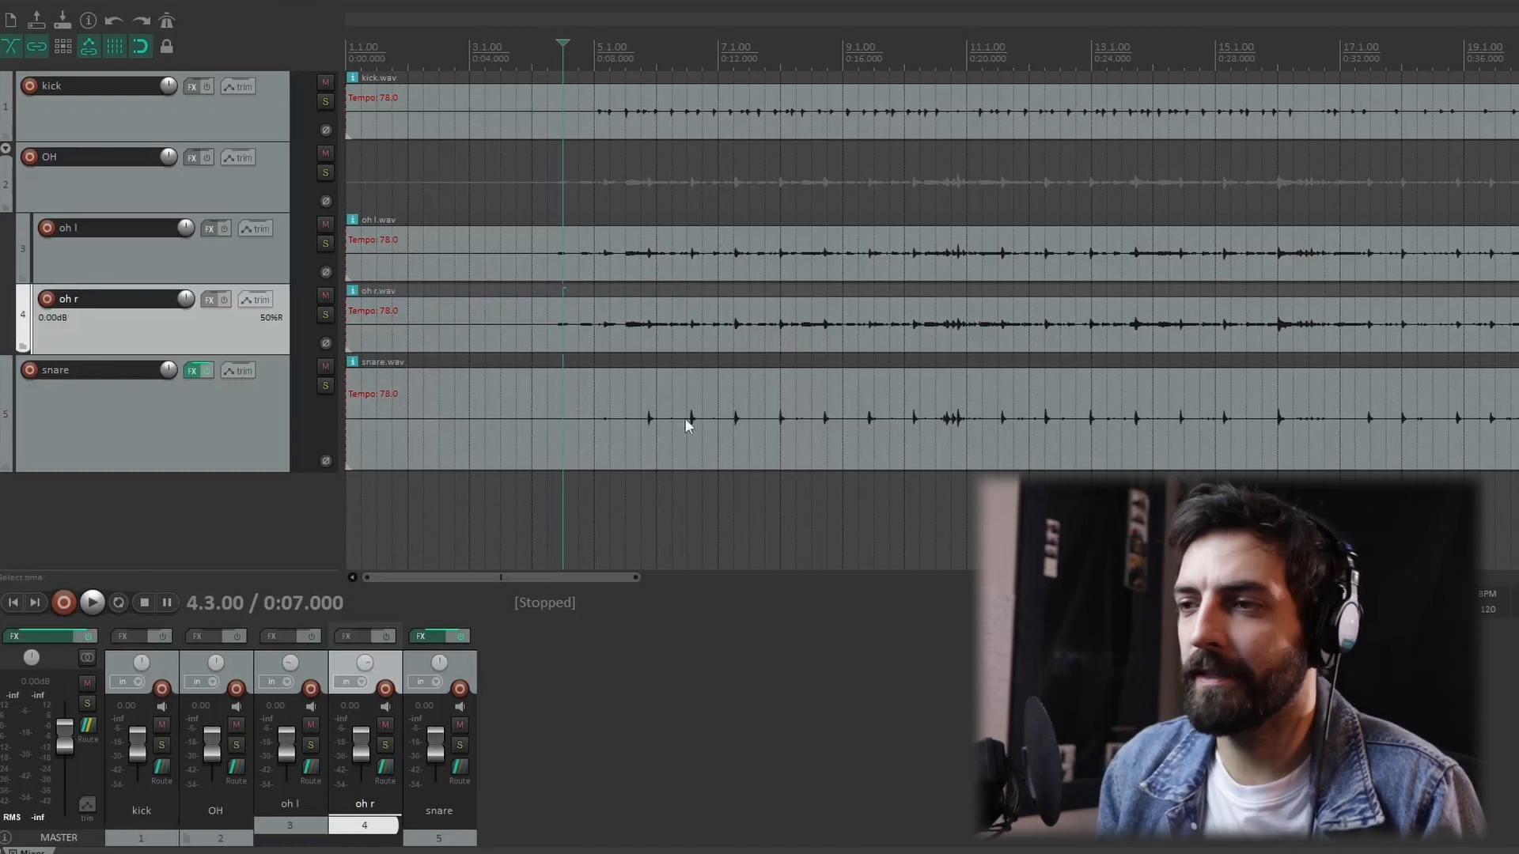
Make the oh r track taller and reduce the height of the snare track.
mouse_move(215, 472)
mouse_down()
mouse_move(217, 441)
mouse_move(219, 492)
mouse_move(218, 475)
mouse_up()
drag(214, 354, 212, 376)
click(228, 492)
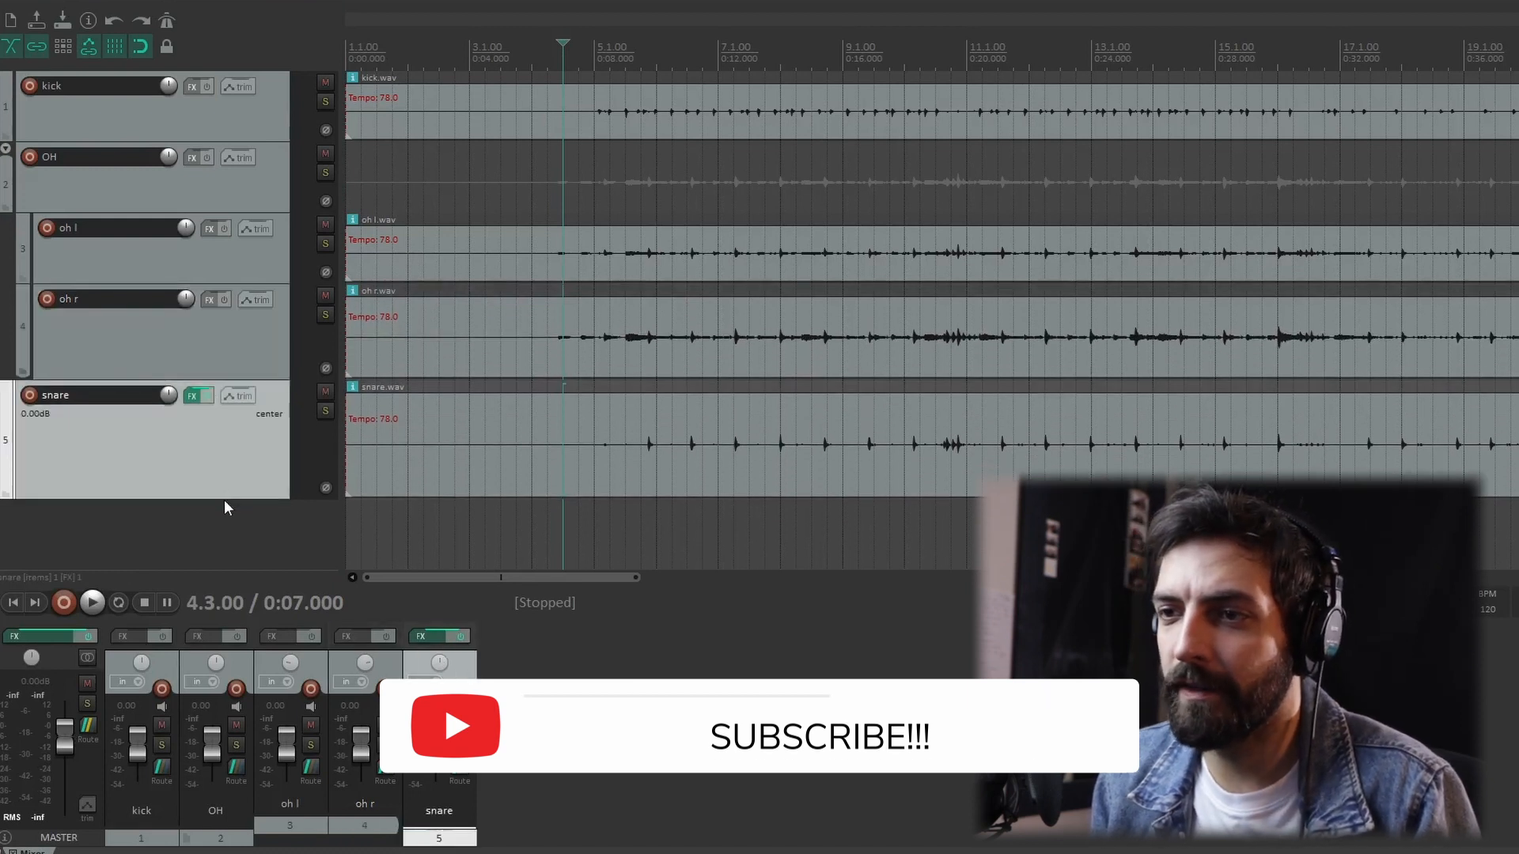
drag(225, 500, 225, 475)
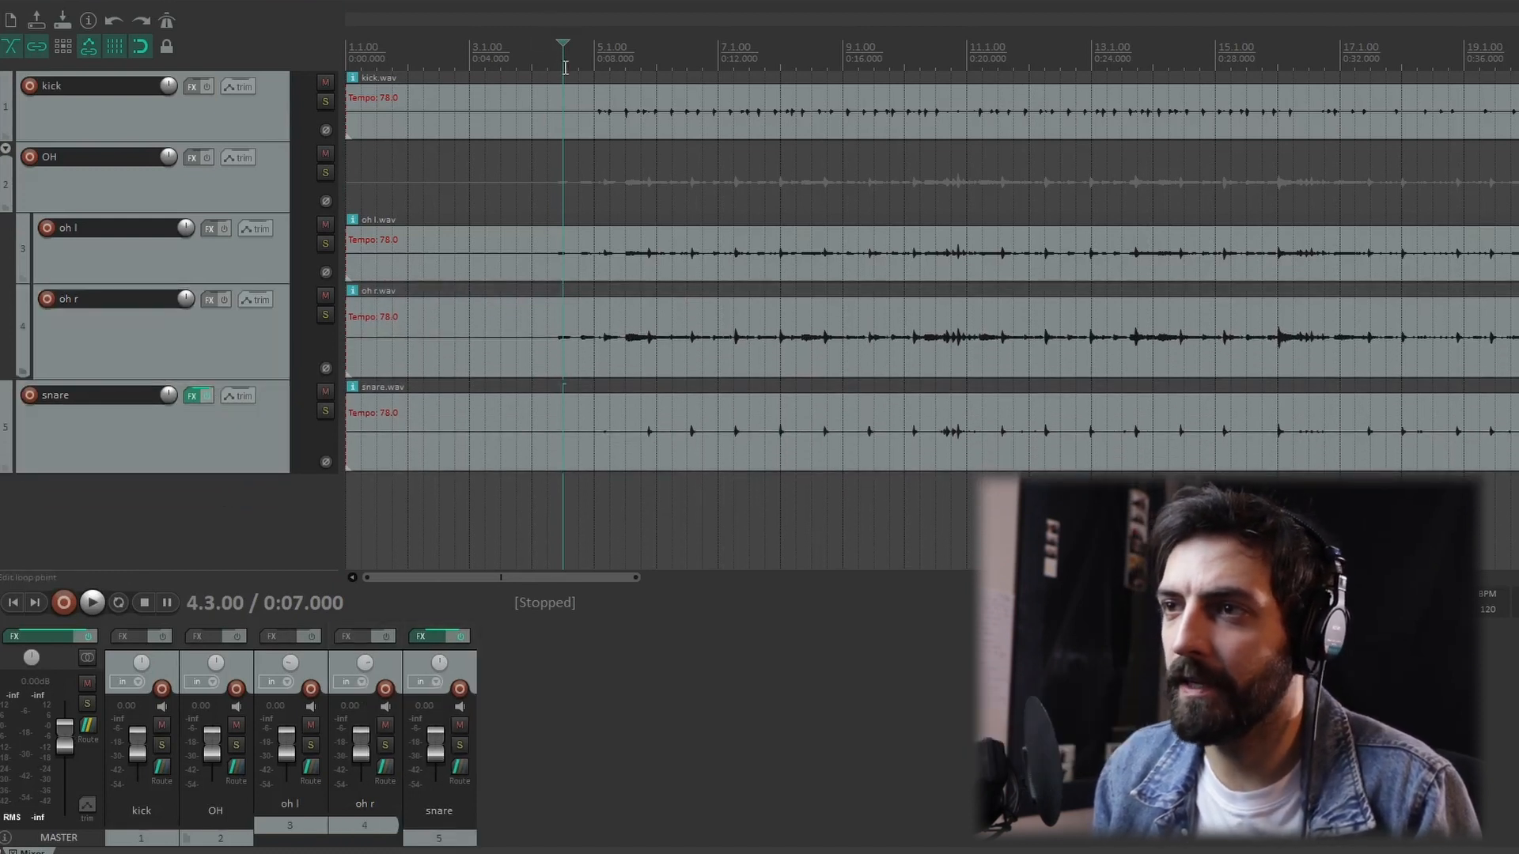
Play back all the drum tracks together from 4.2.00 for a few measures and stop.
key(space)
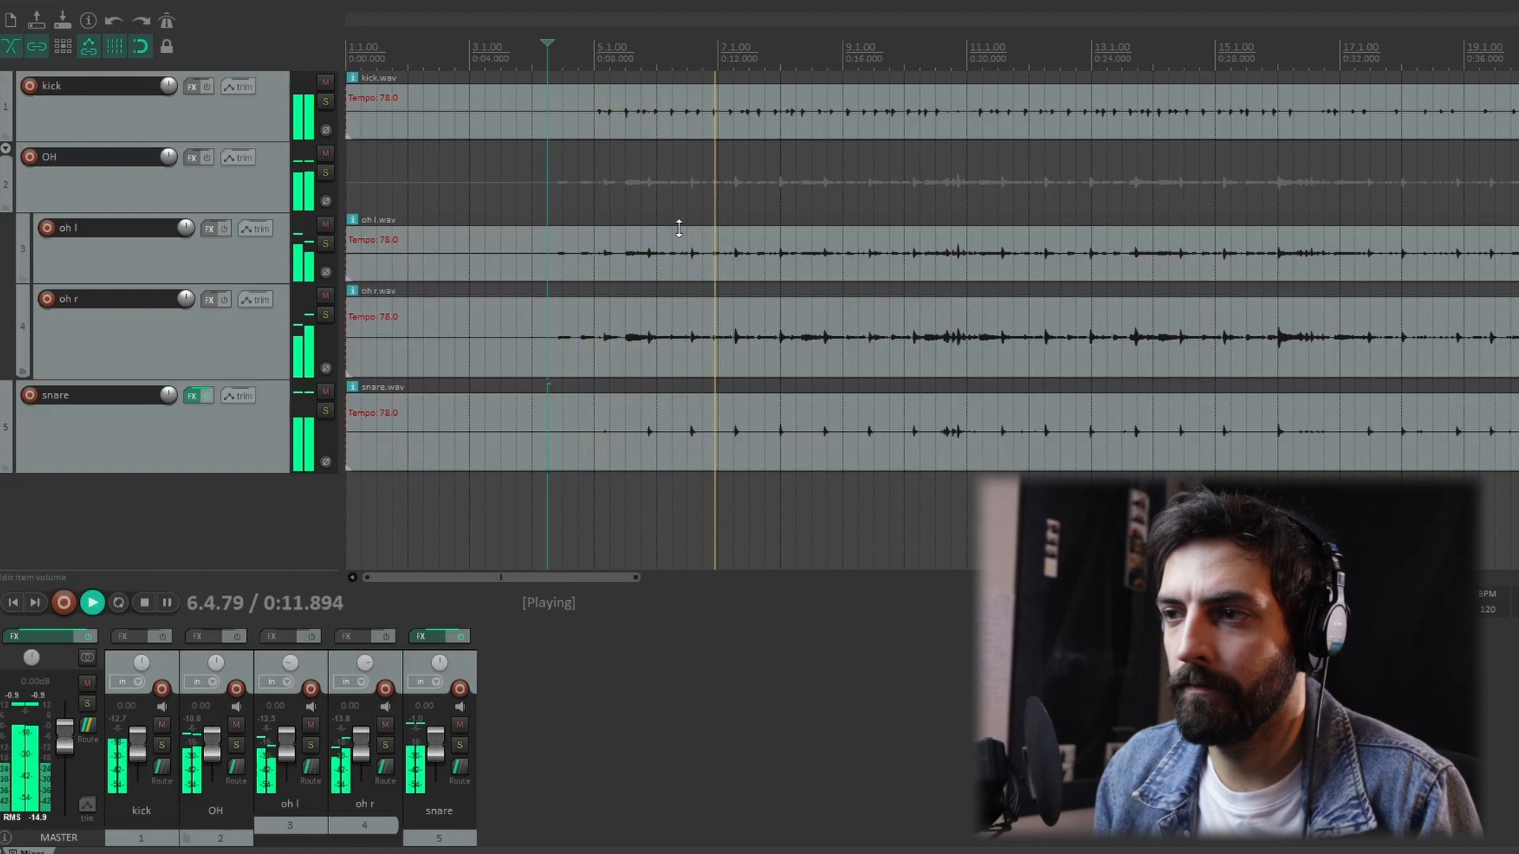
key(space)
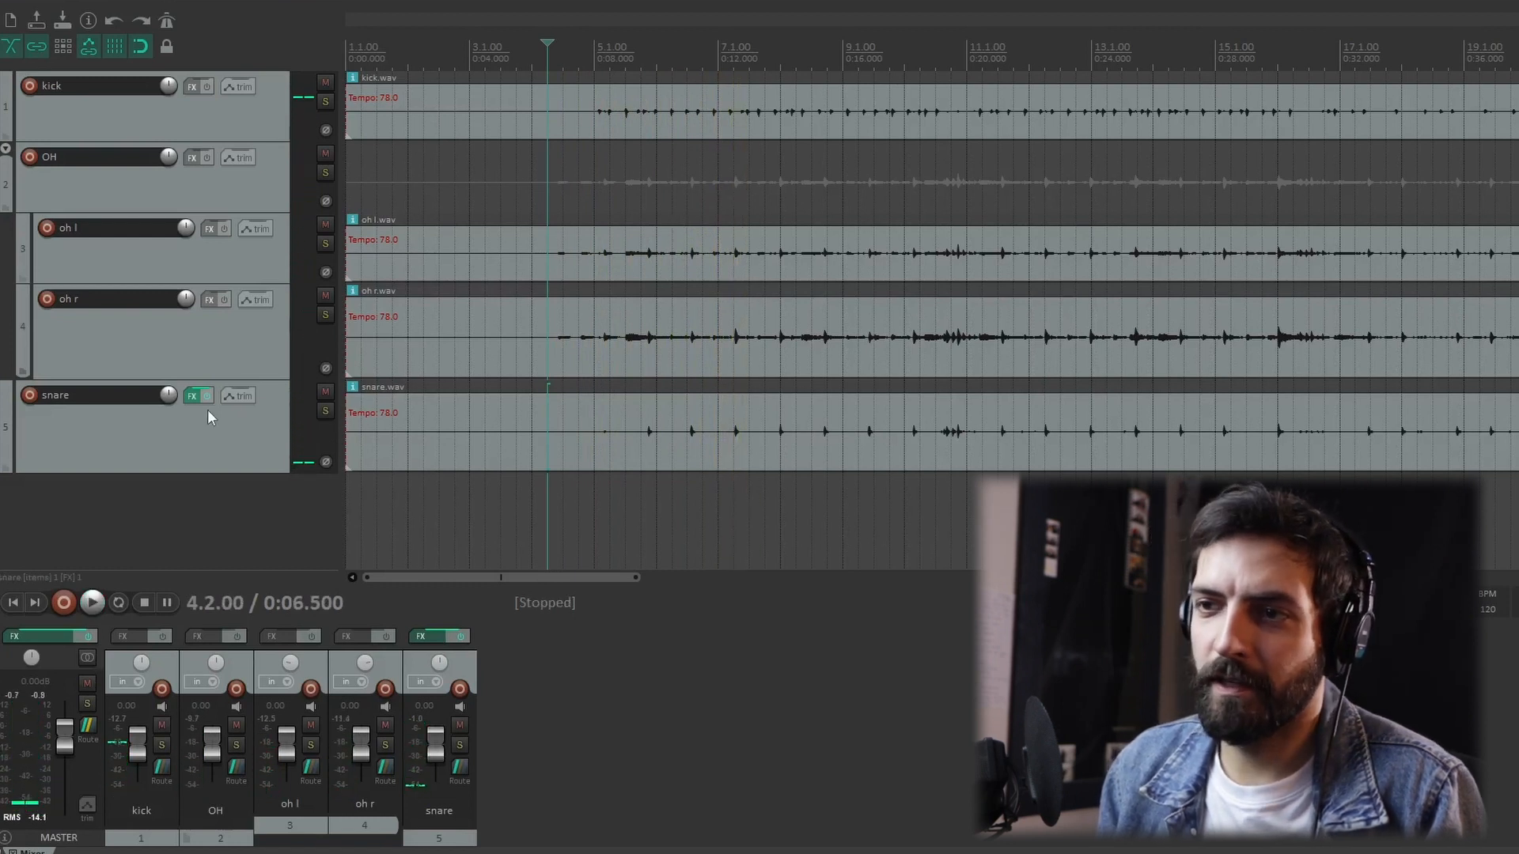
Open the snare track's effects chain, move its window off the arrangement's centre and select the Ozone 9 Elements plugin.
click(159, 440)
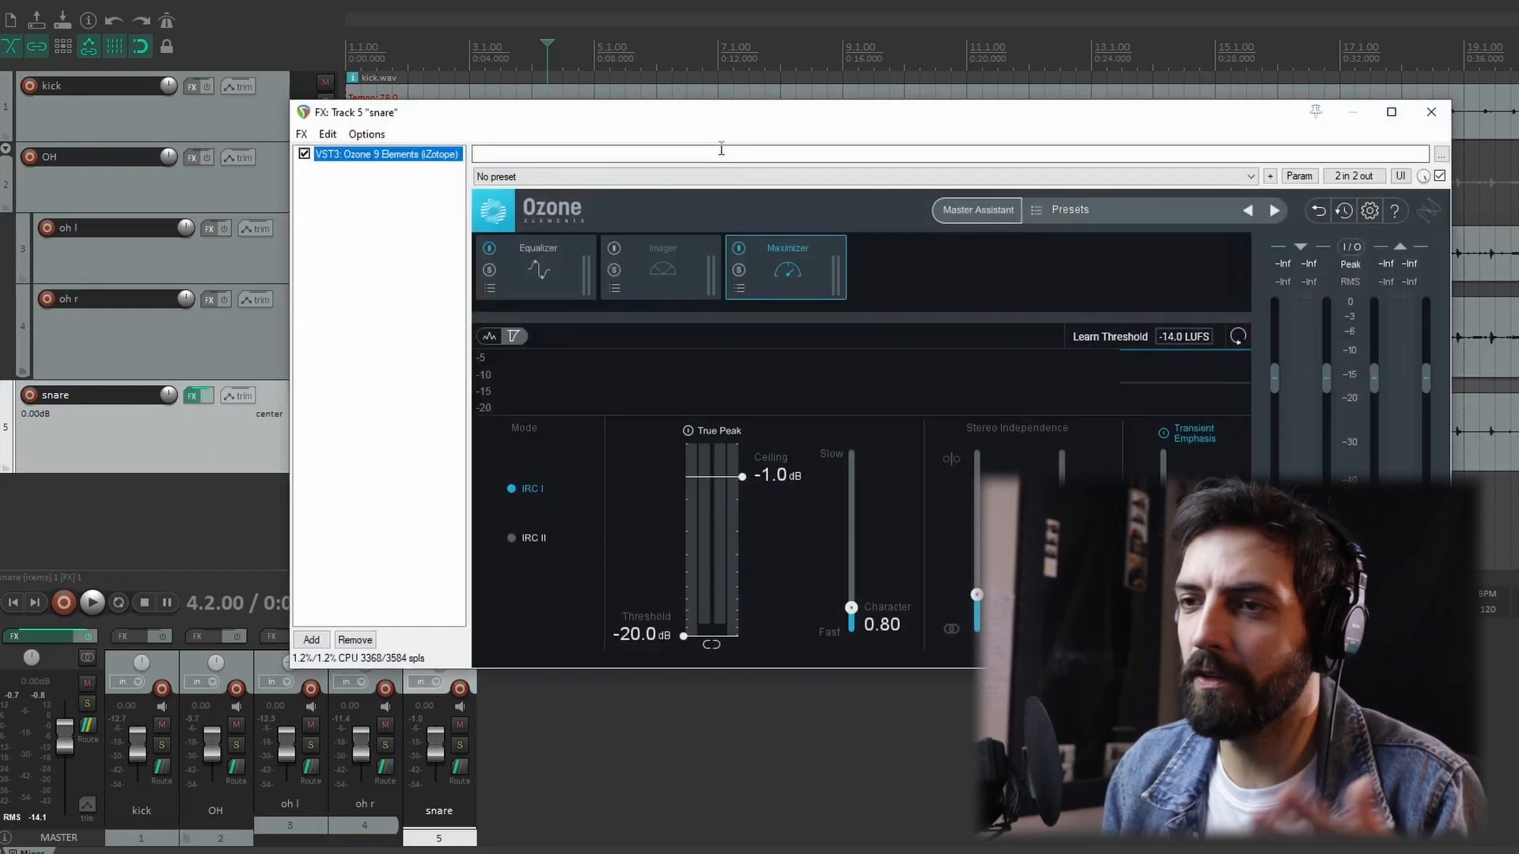
drag(692, 108, 577, 69)
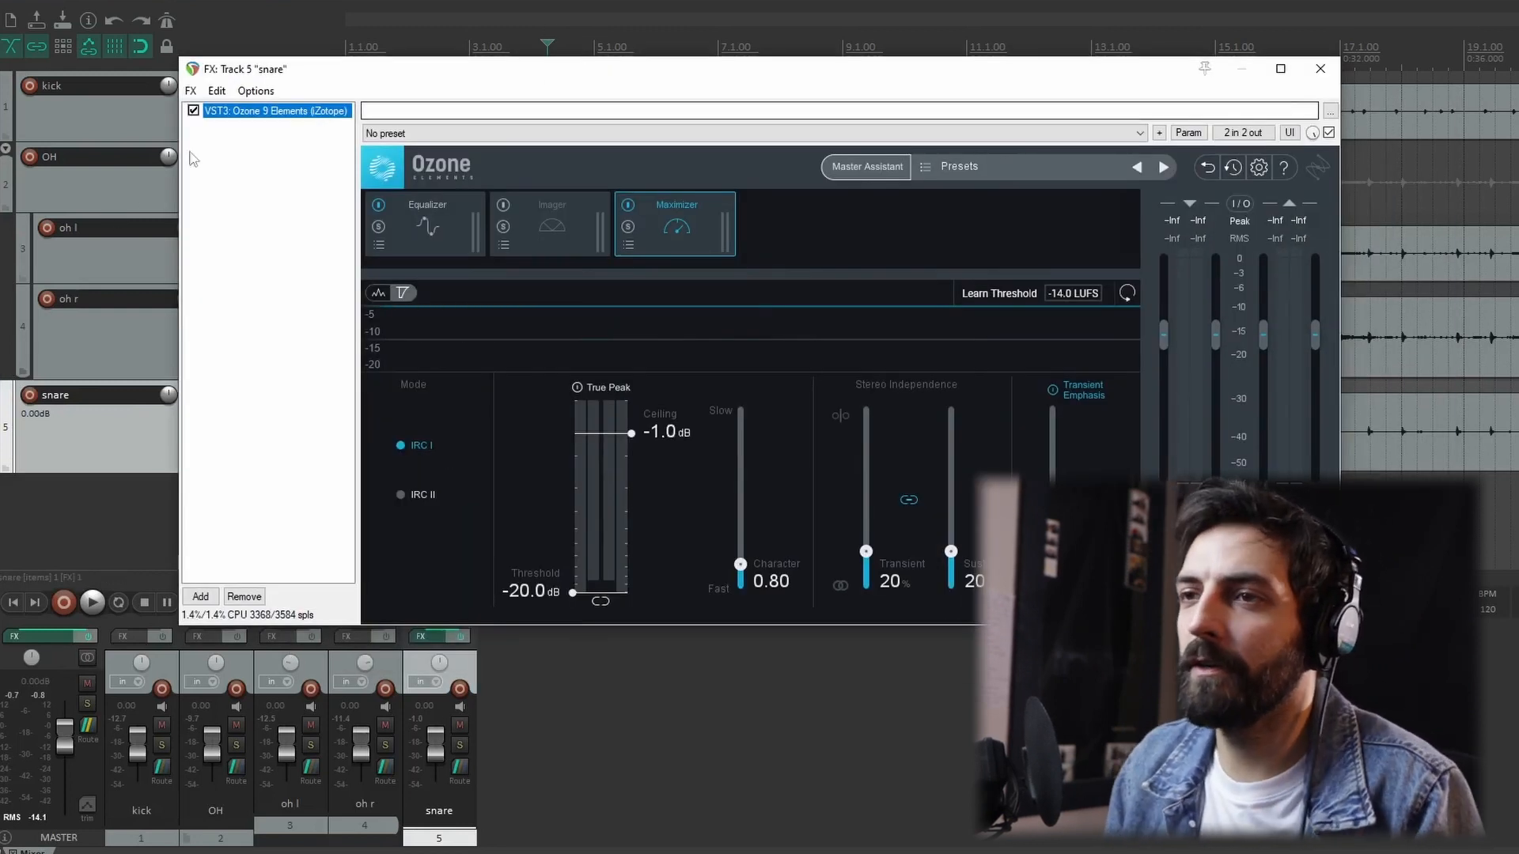
click(284, 177)
click(255, 122)
click(271, 218)
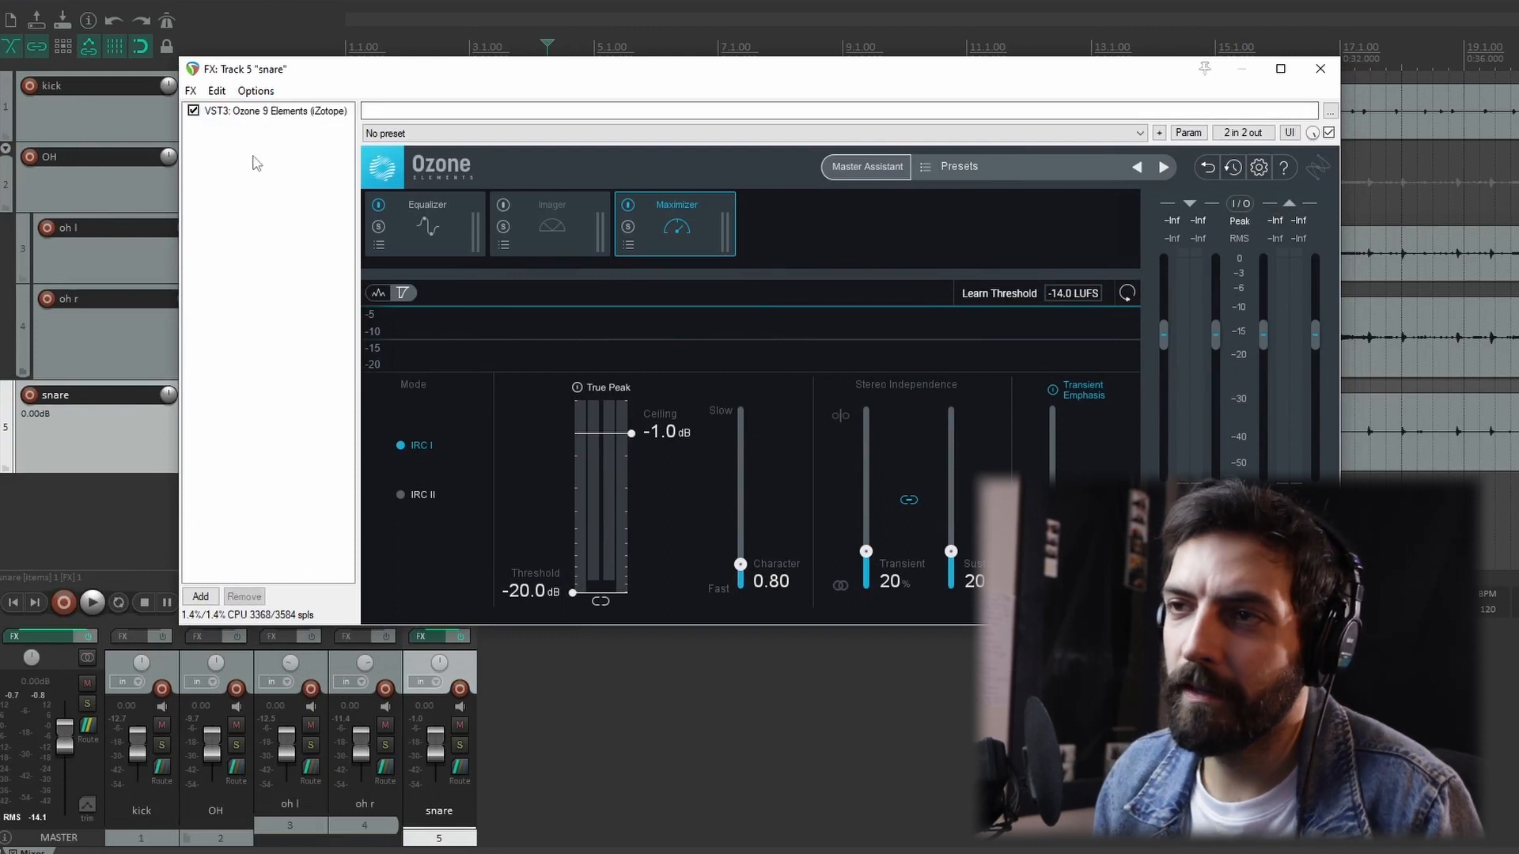
click(257, 114)
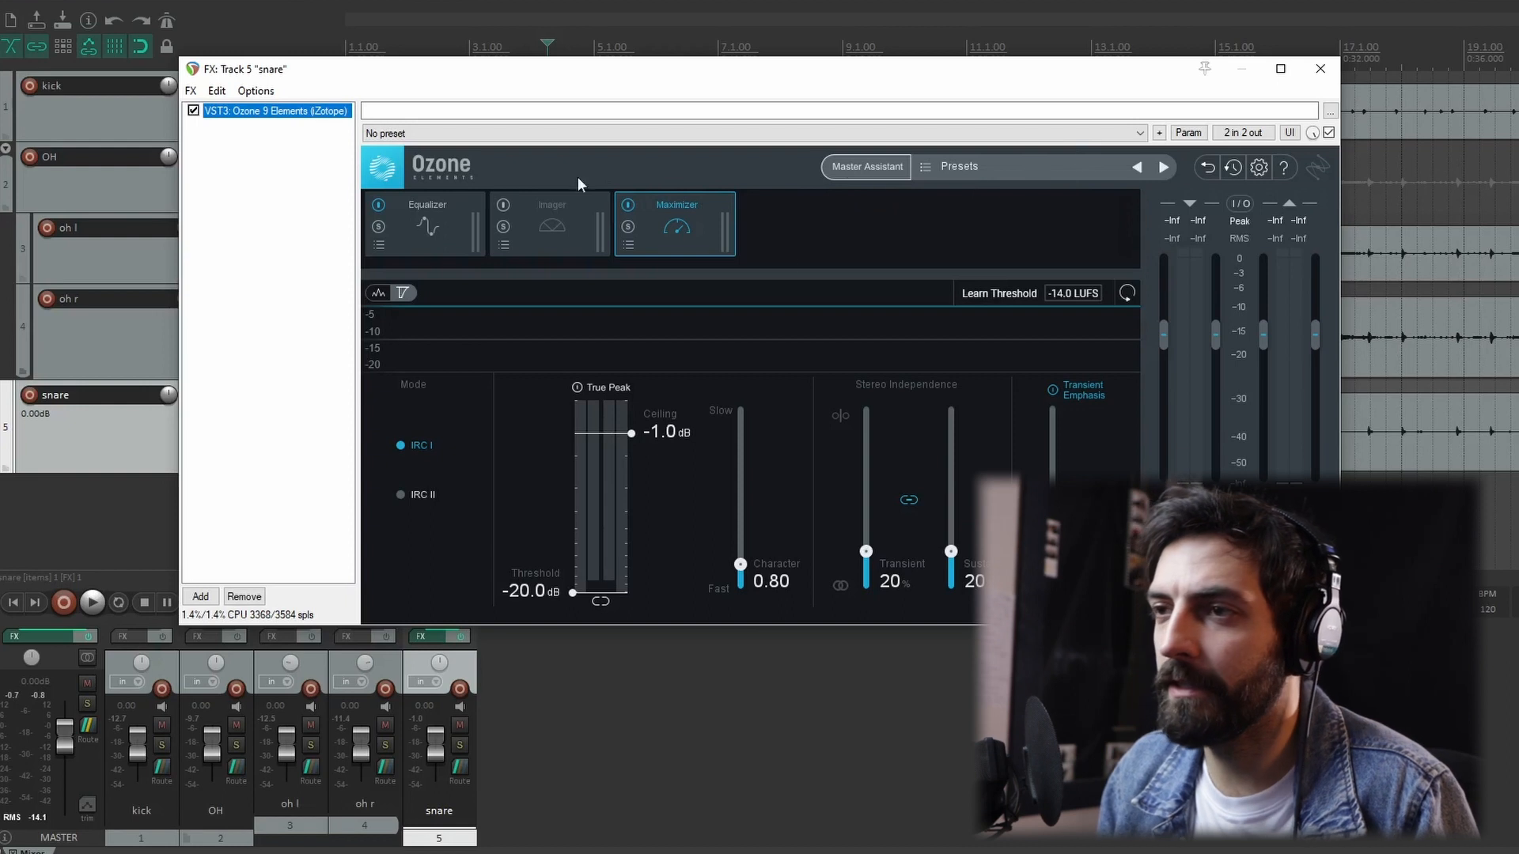
Examine the Equalizer and Maximizer modules of Ozone on the snare track.
click(440, 222)
click(658, 224)
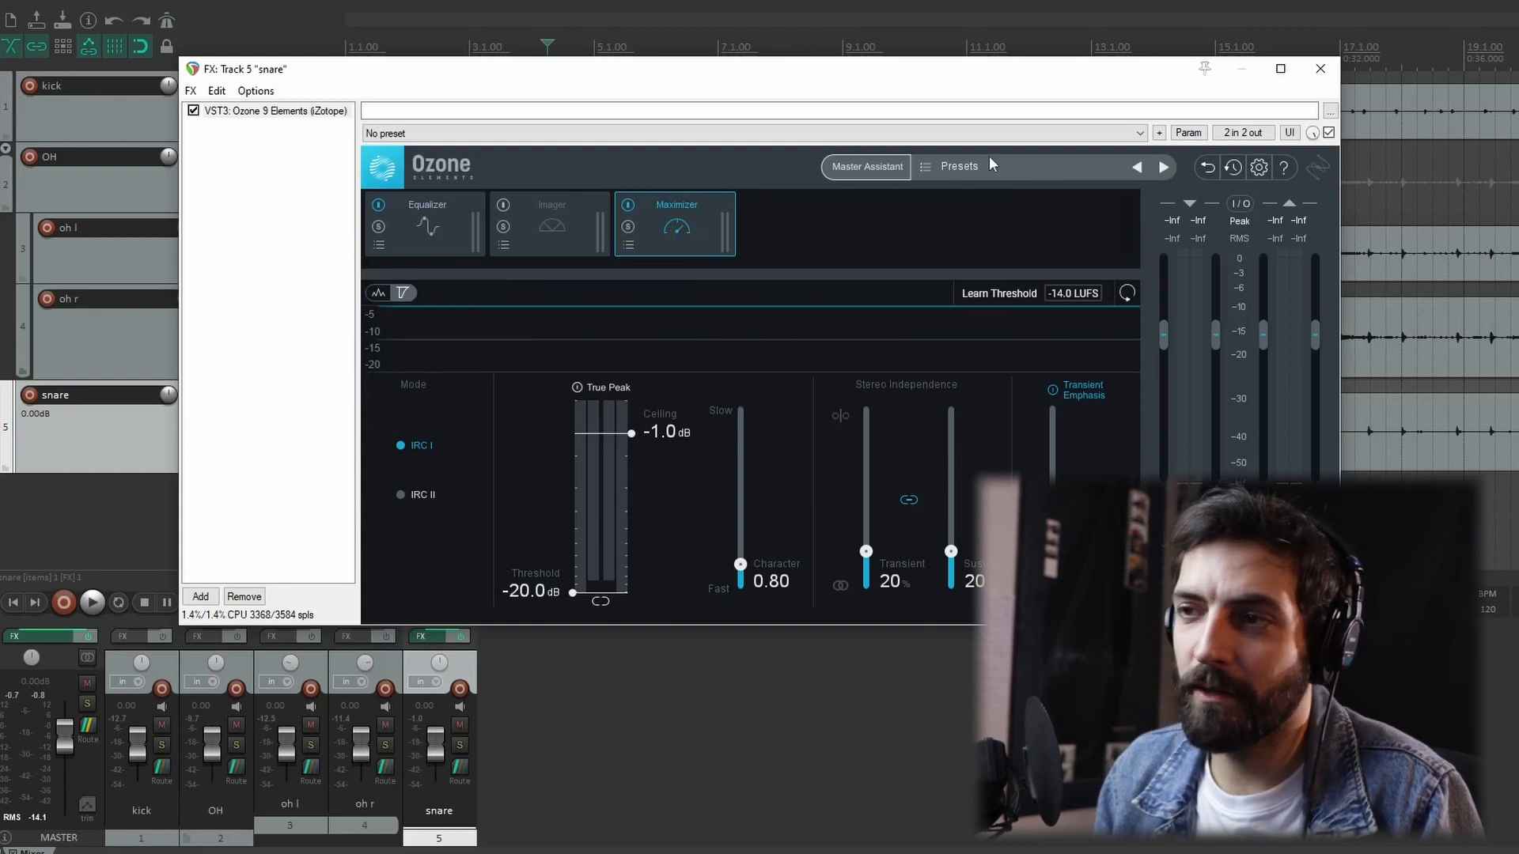
drag(601, 68, 692, 65)
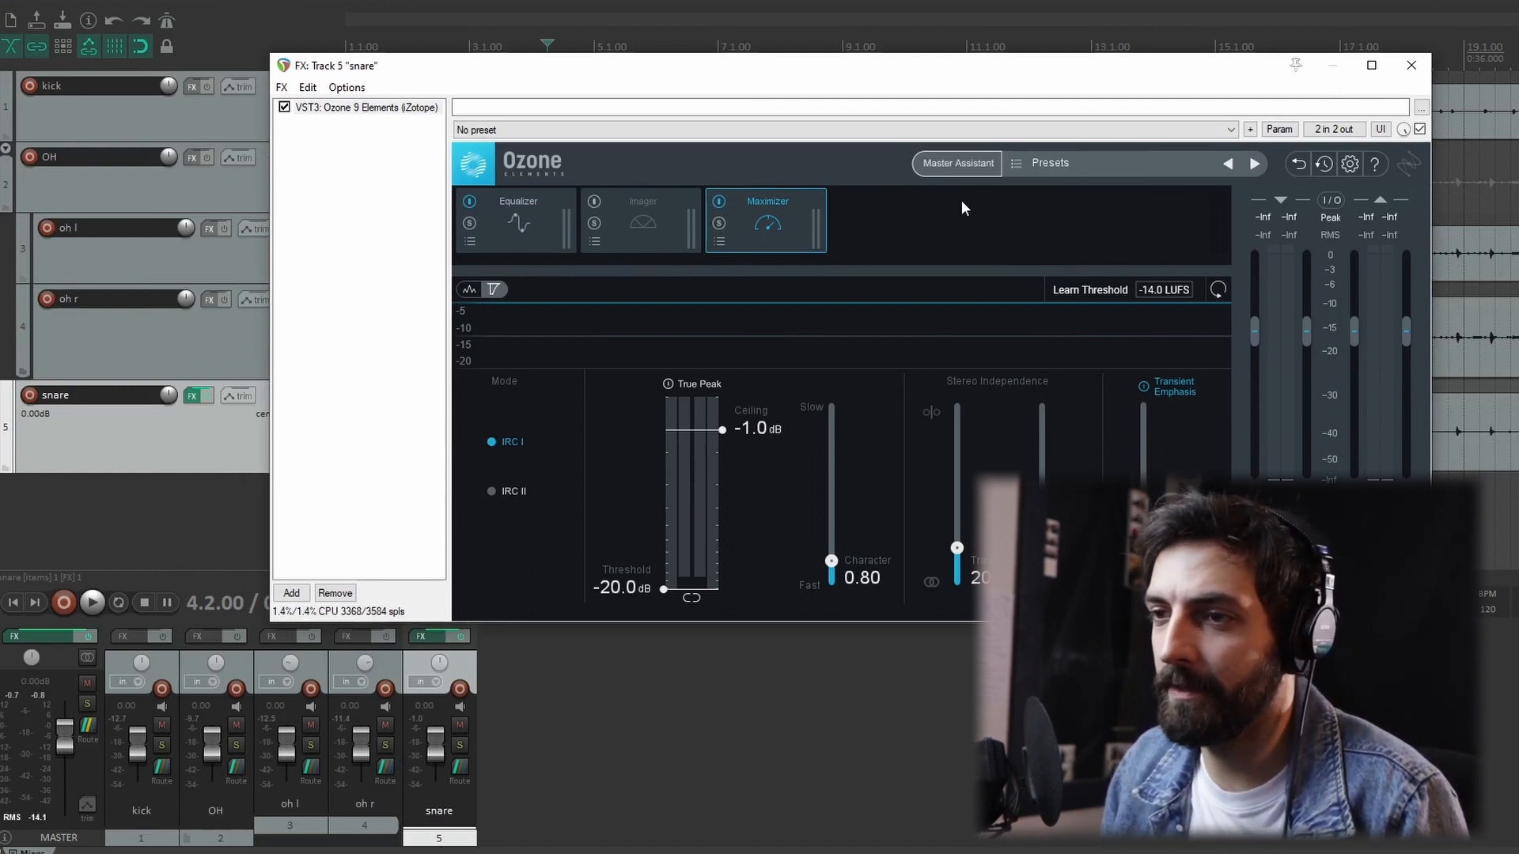
Run Ozone's Master Assistant on the snare with Medium intensity and Streaming destination, playing the audio from 3.4.00 for its analysis.
drag(889, 68, 837, 125)
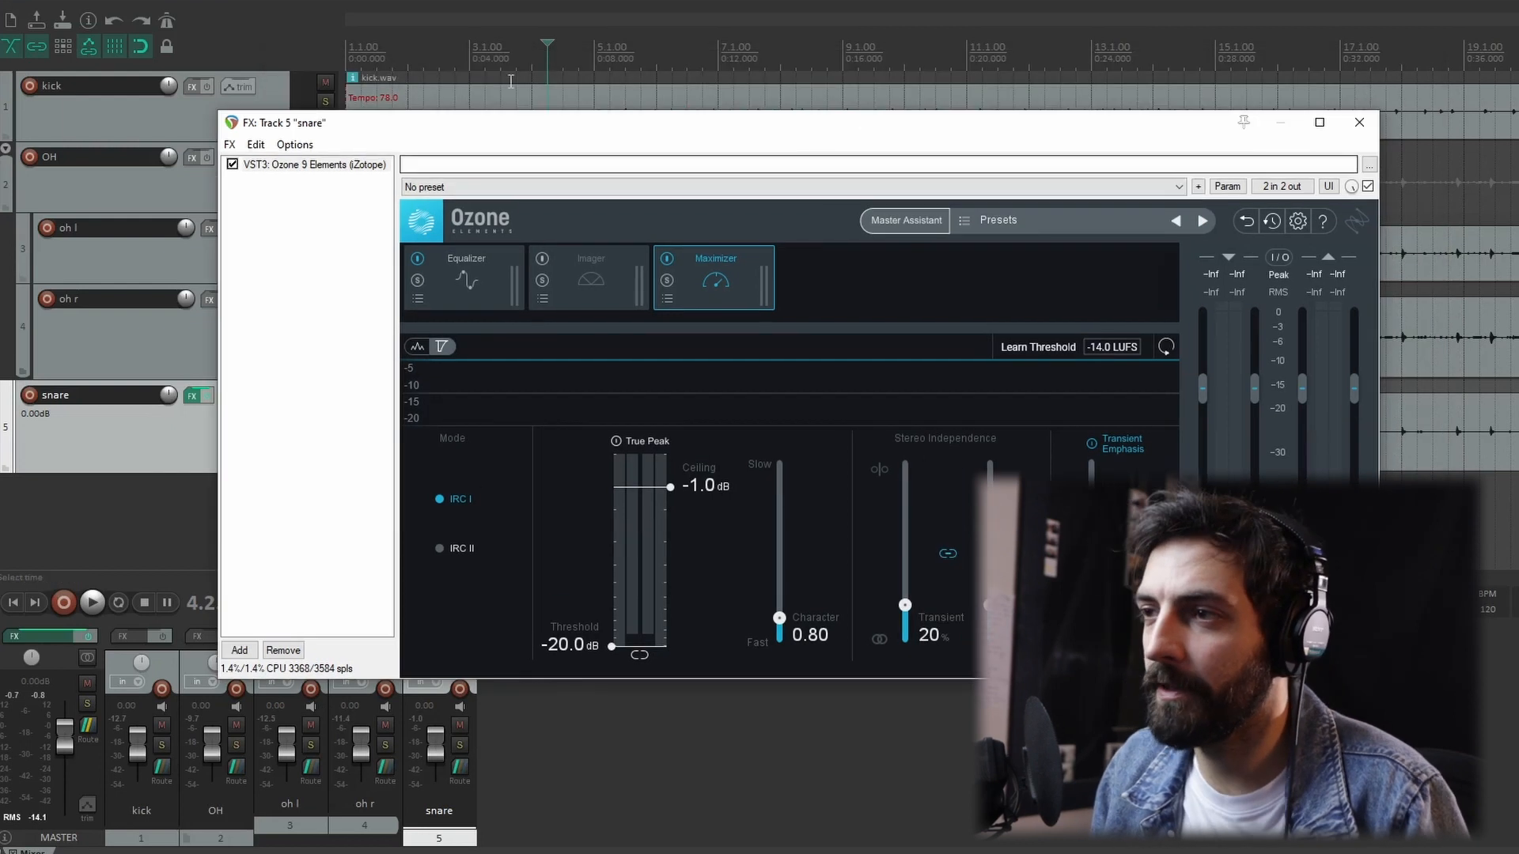
click(519, 60)
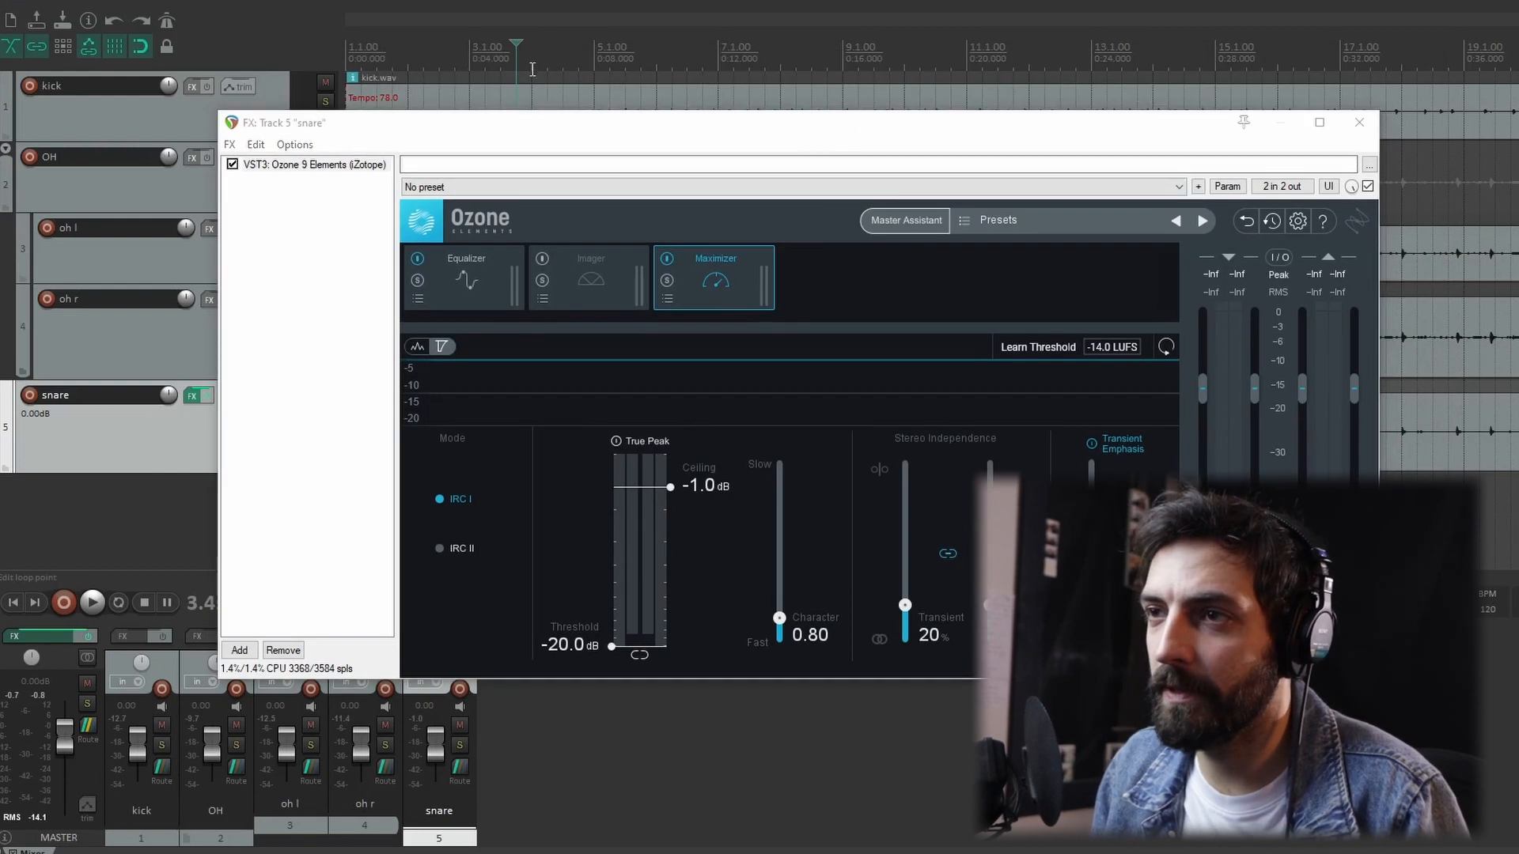
click(902, 220)
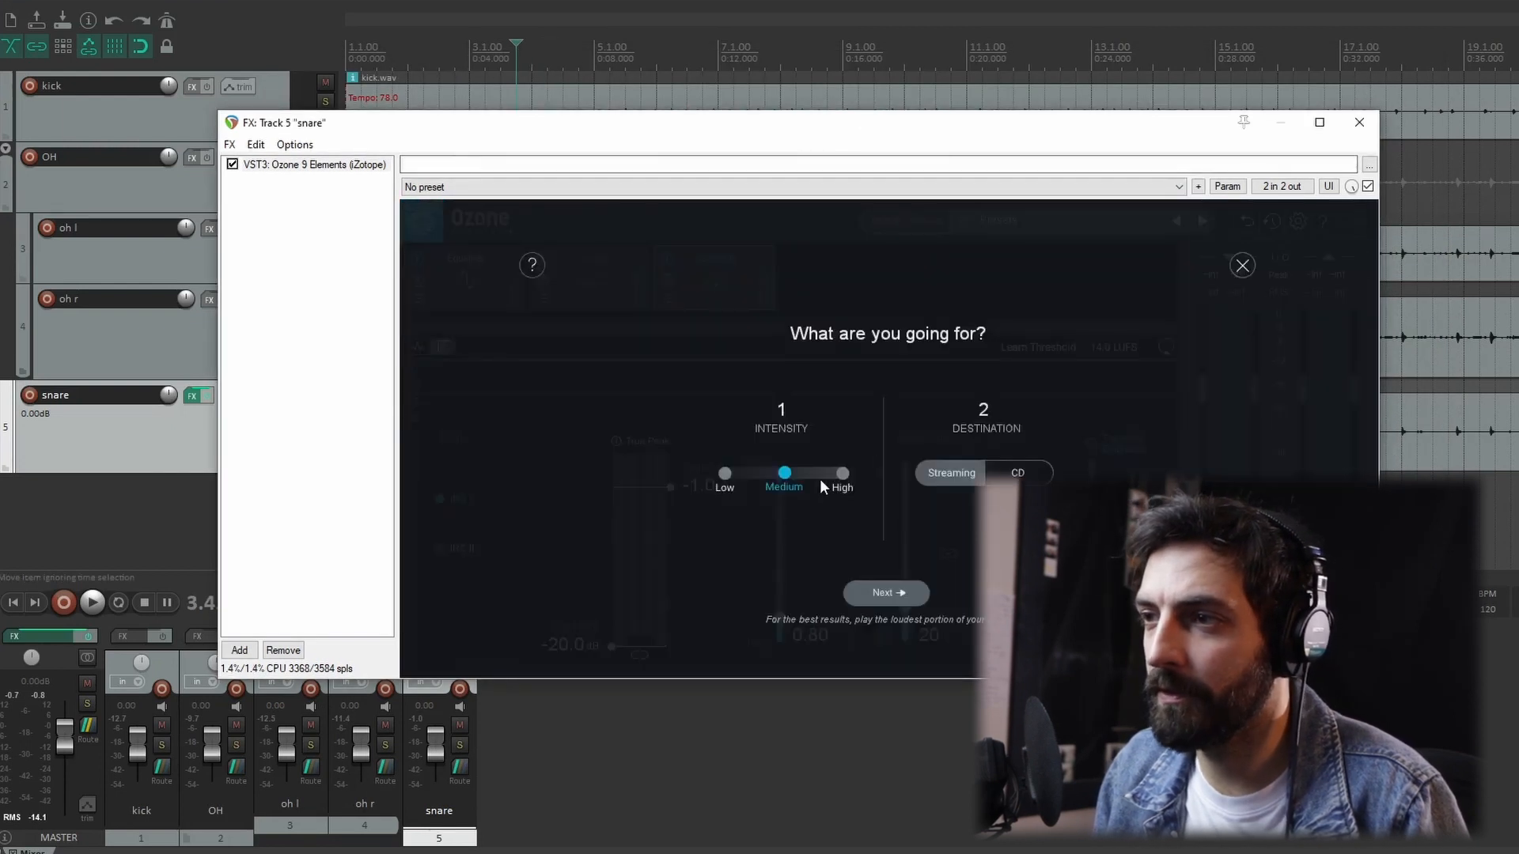
click(889, 594)
key(space)
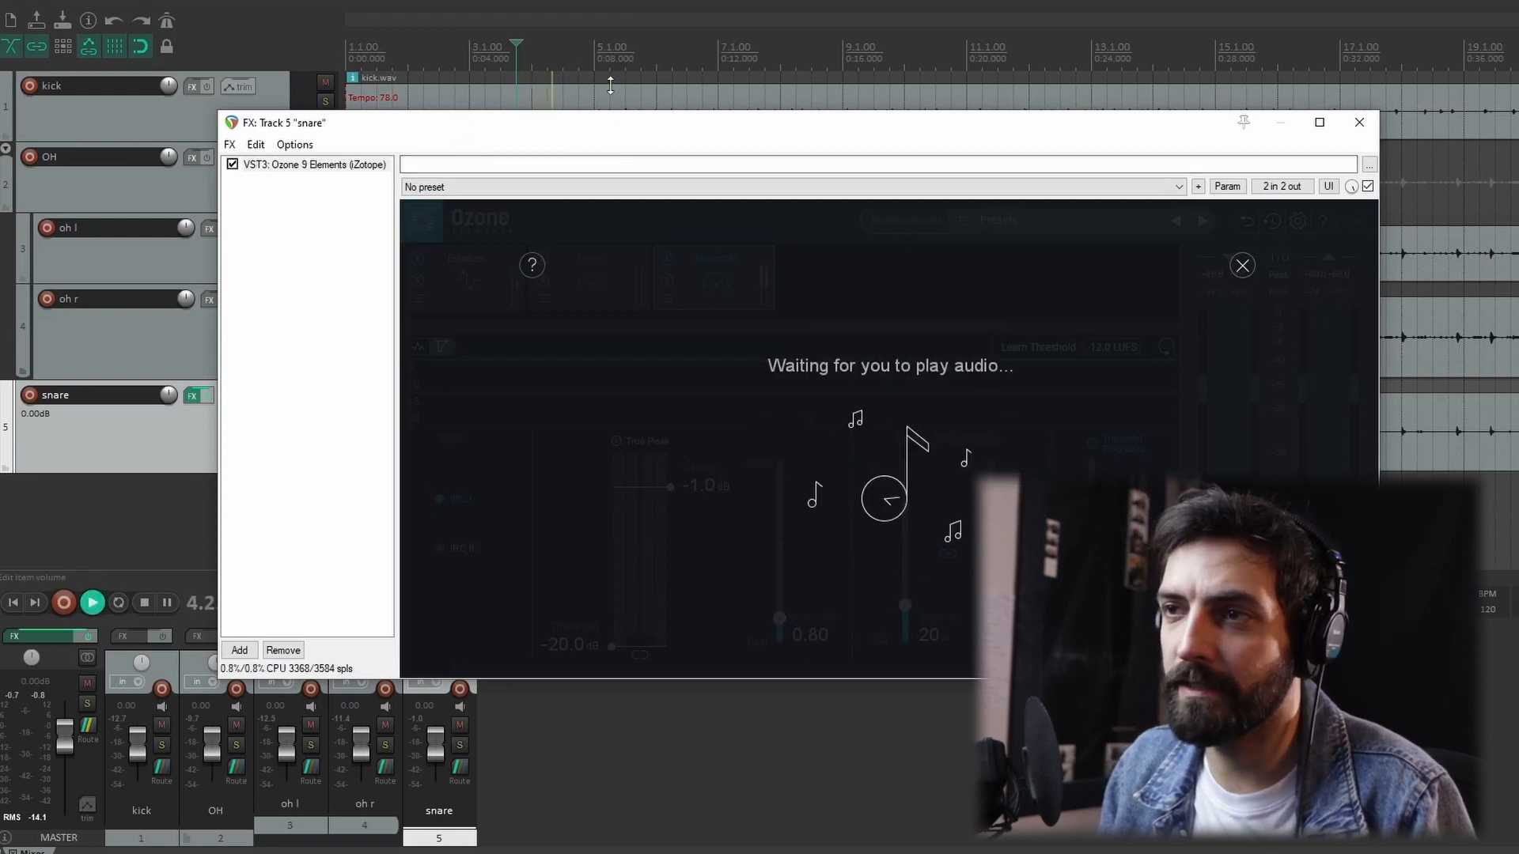
drag(470, 120, 618, 78)
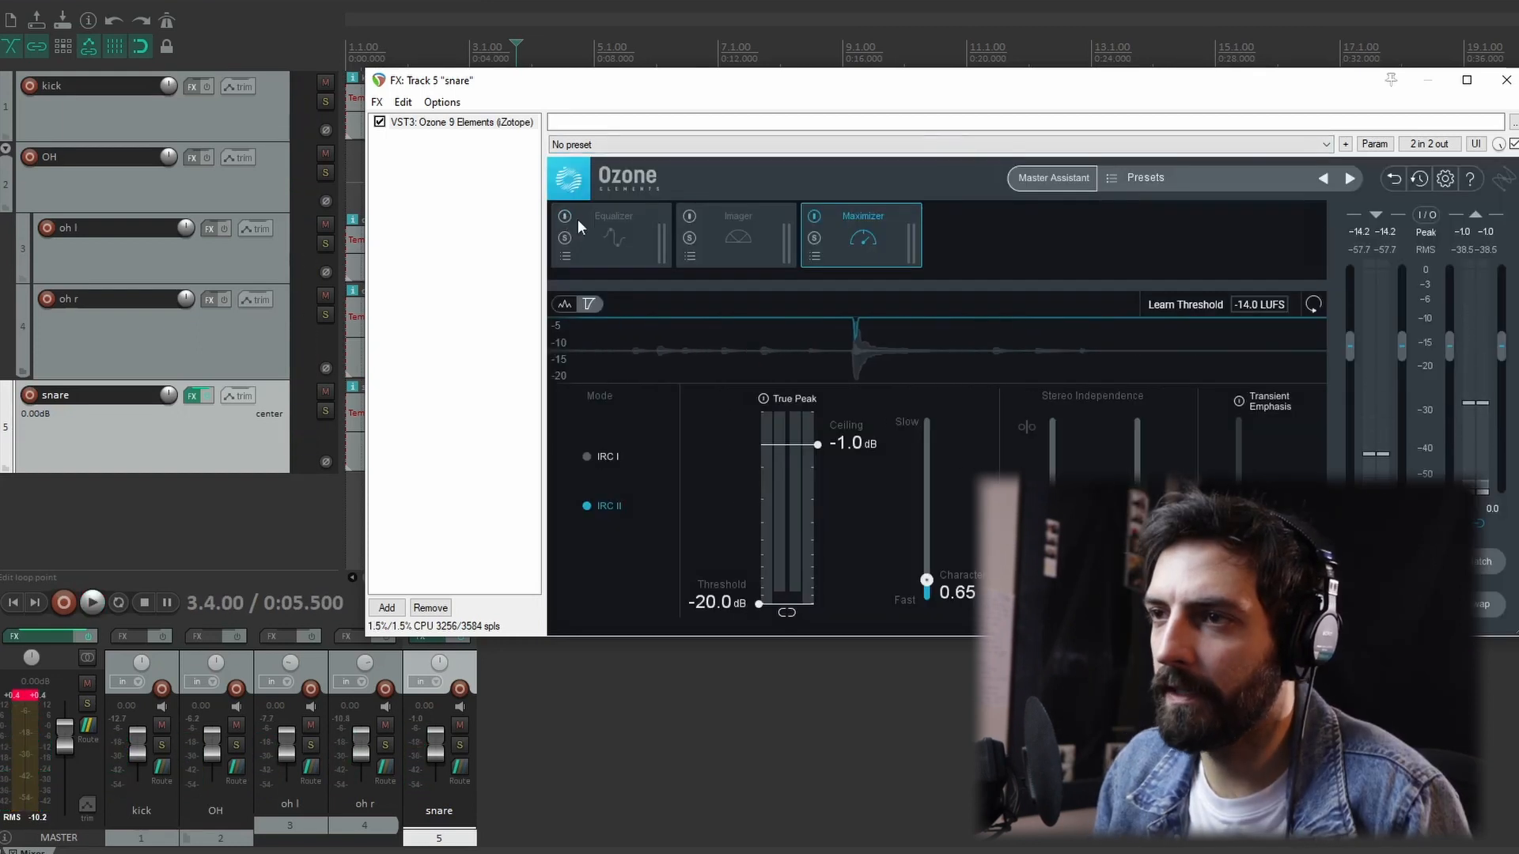
Compare the soloed snare during playback with Ozone 9 Elements bypassed and enabled.
drag(766, 83, 736, 129)
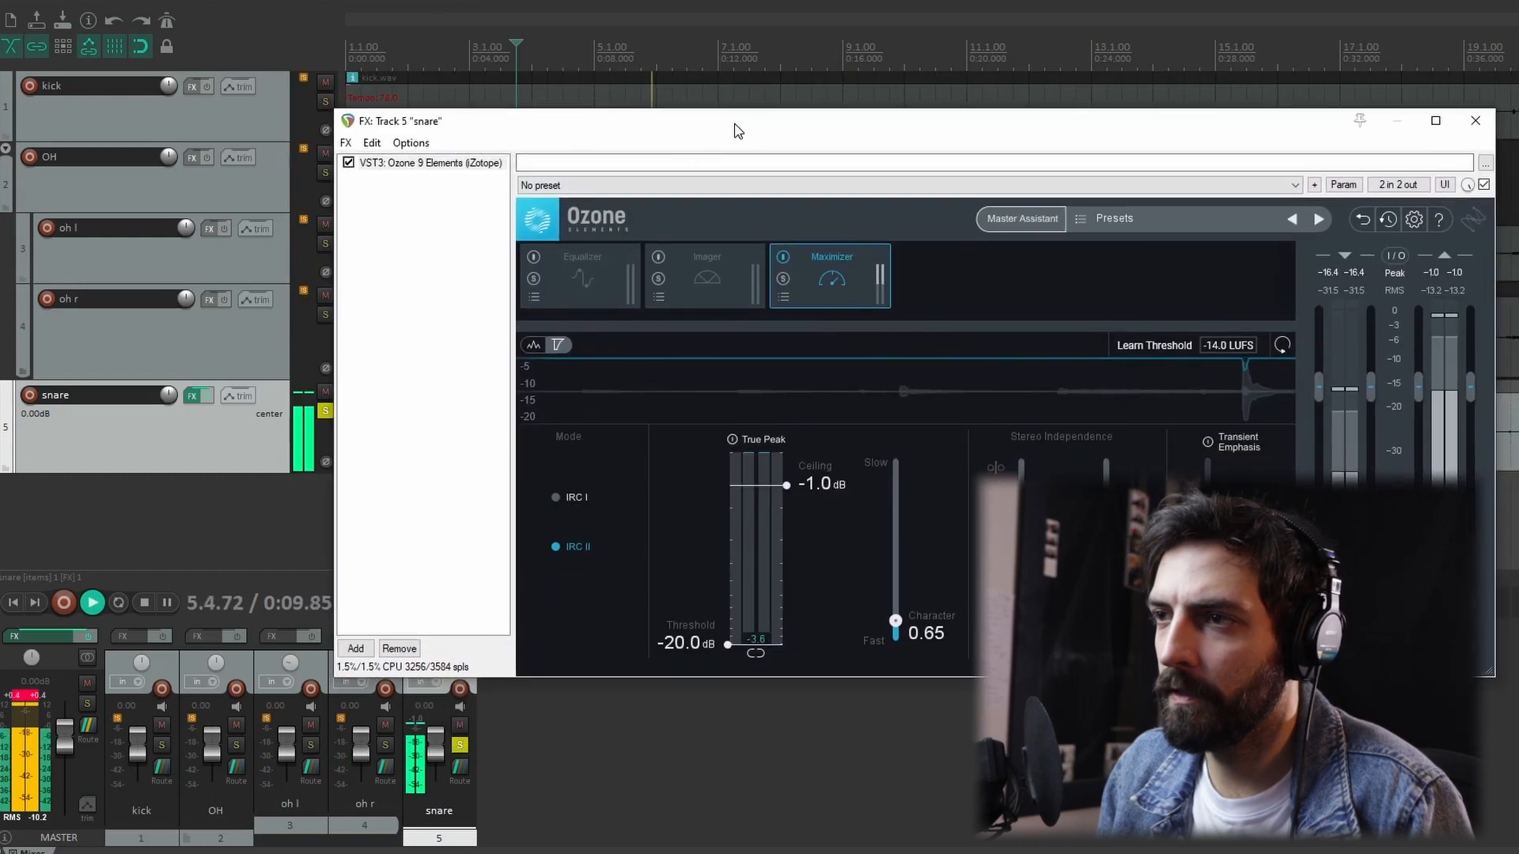
click(348, 163)
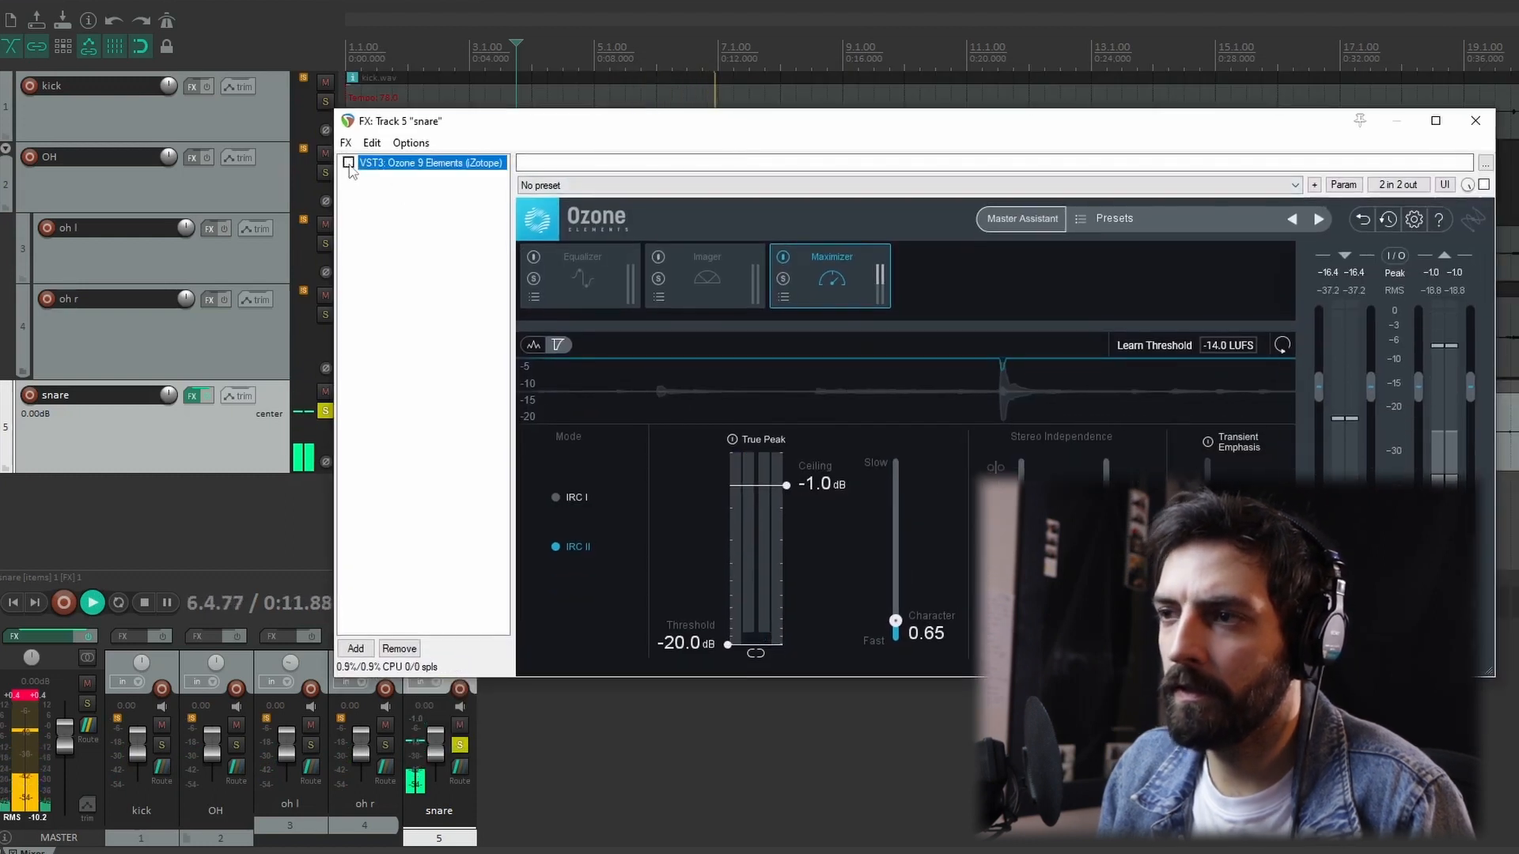
click(348, 163)
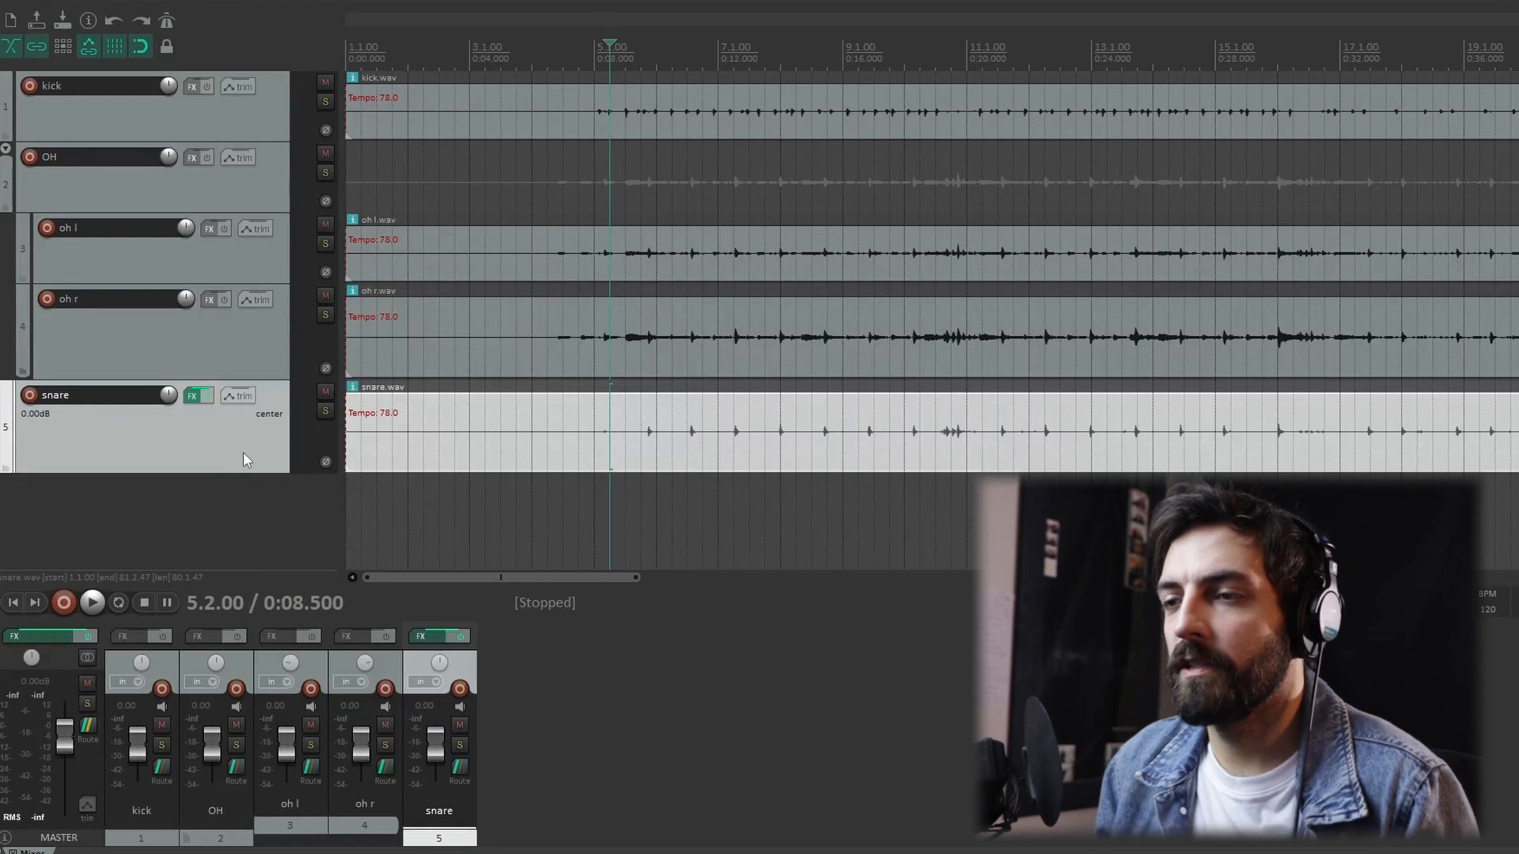
Render the snare track to a mono stem track with the original muted.
right_click(244, 454)
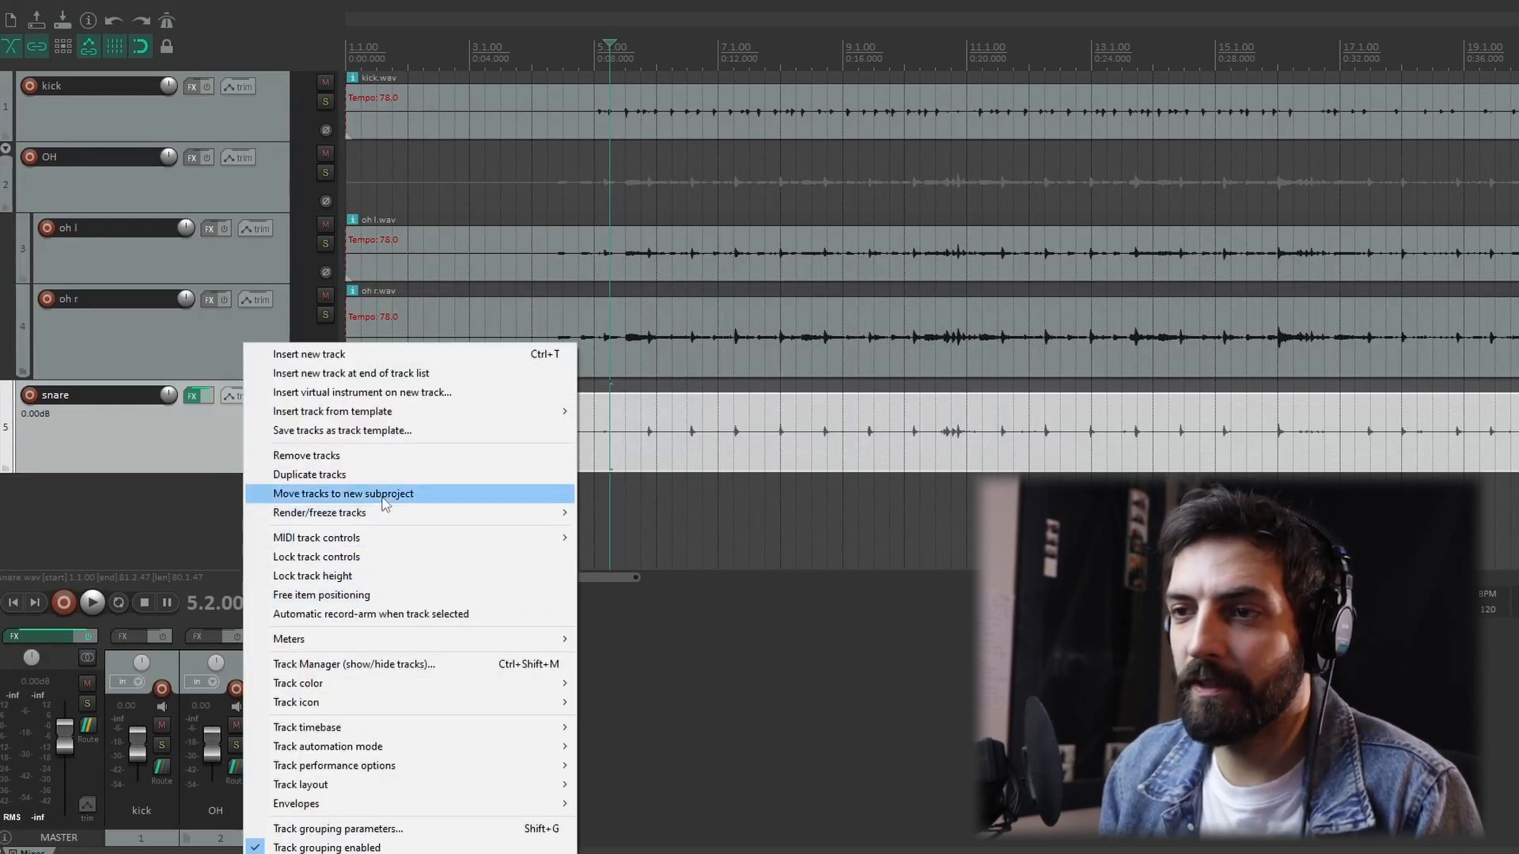
mouse_move(380, 514)
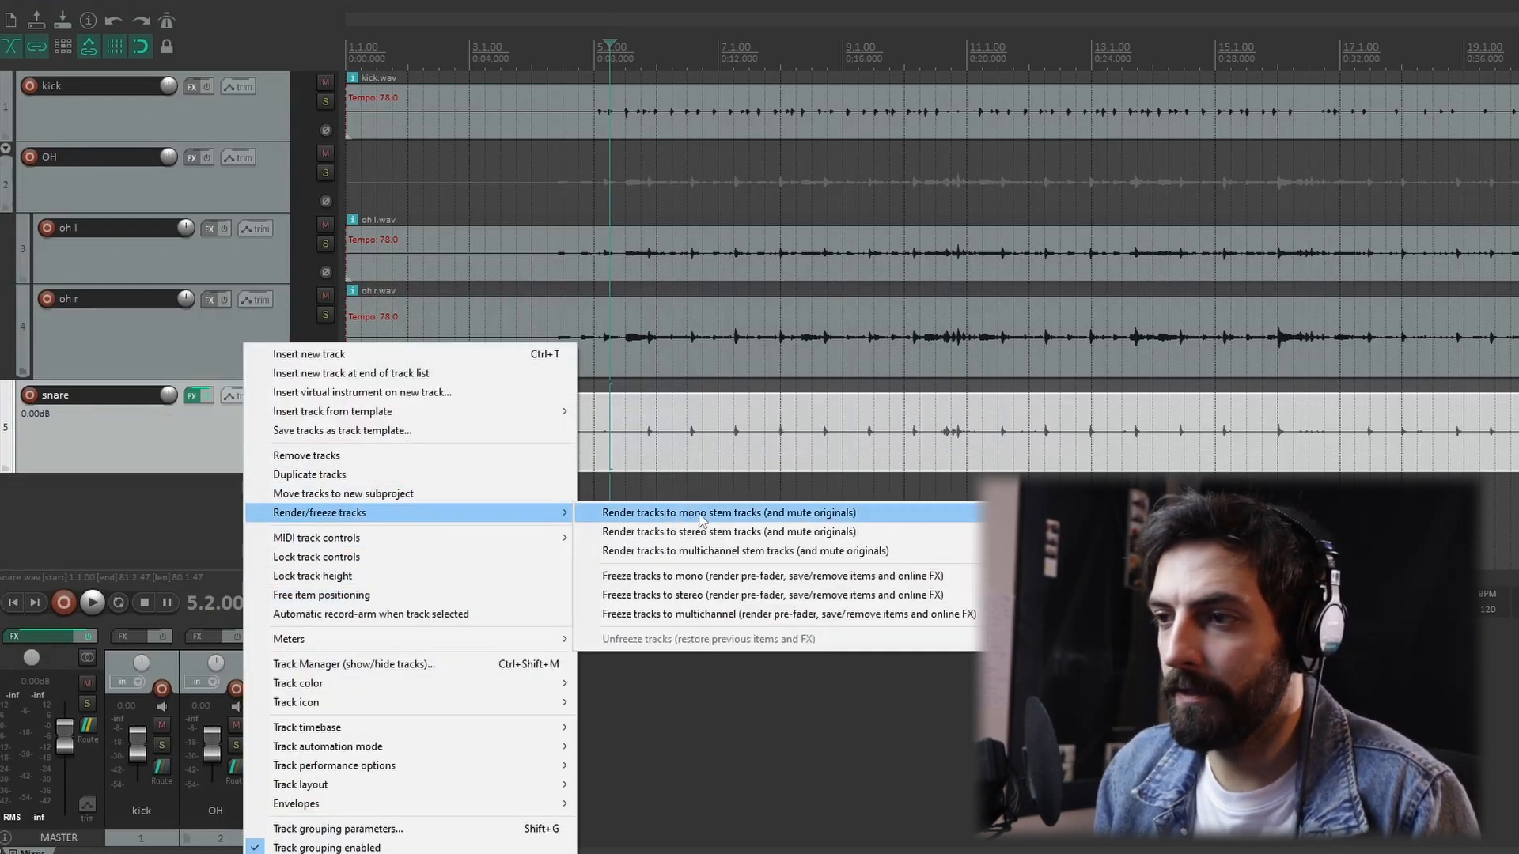
click(701, 514)
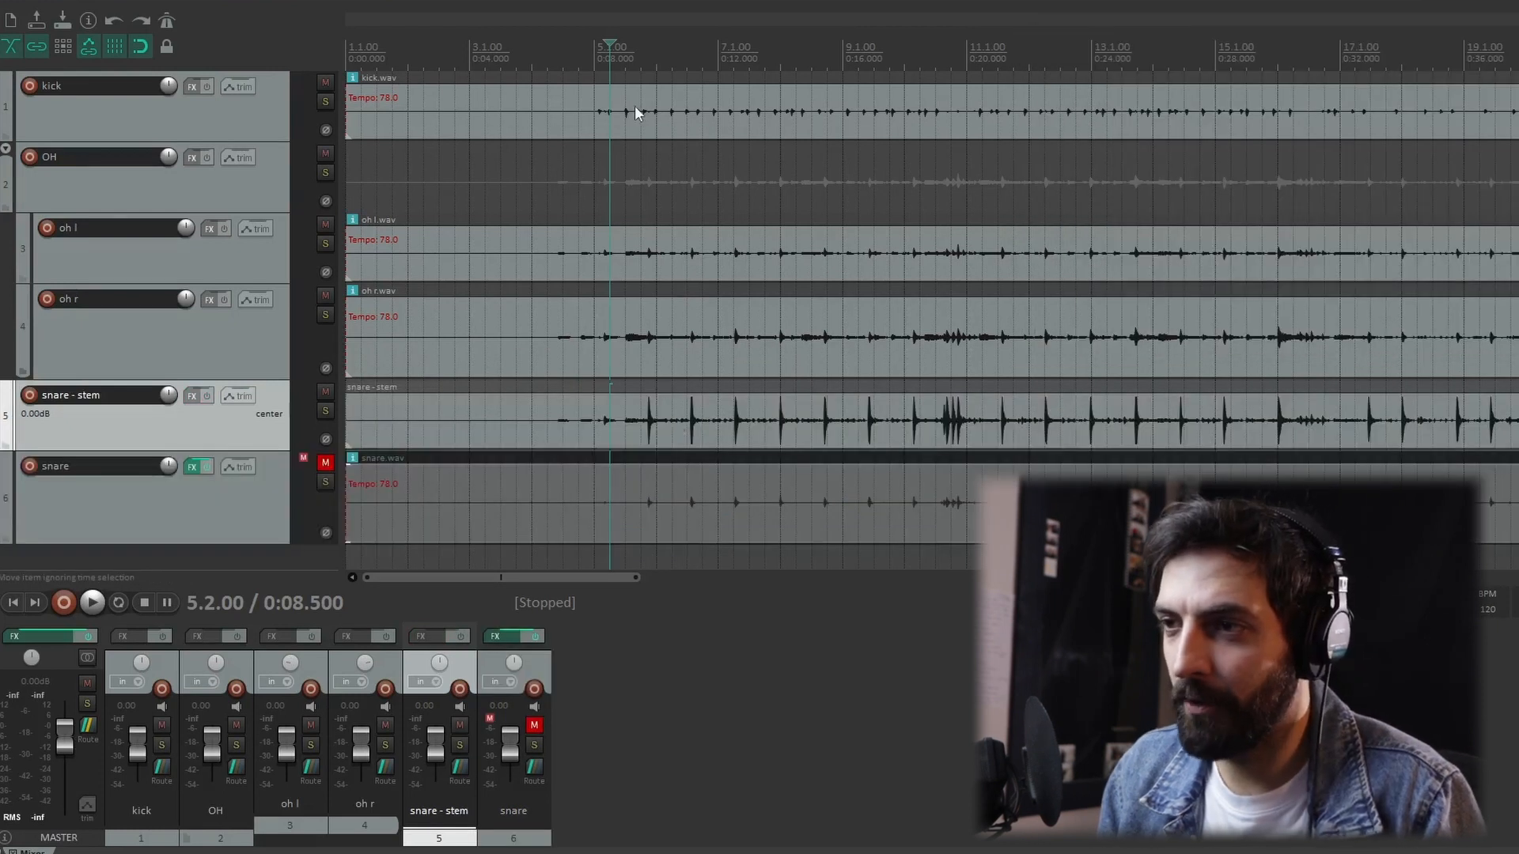
drag(642, 63, 653, 63)
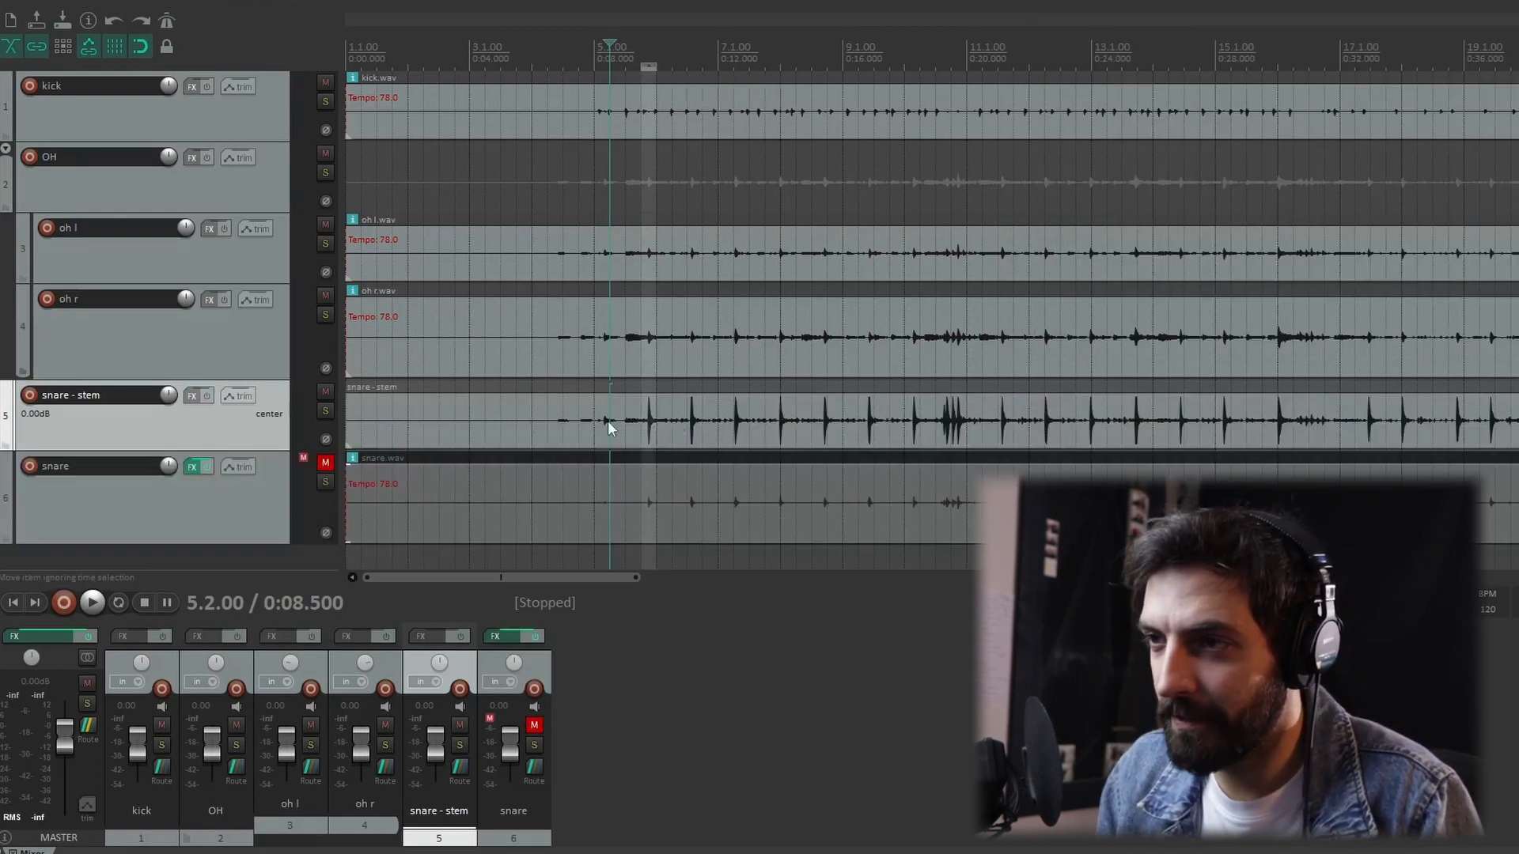
Delete the original muted snare track and keep the rendered stem as the track named snare.
click(238, 503)
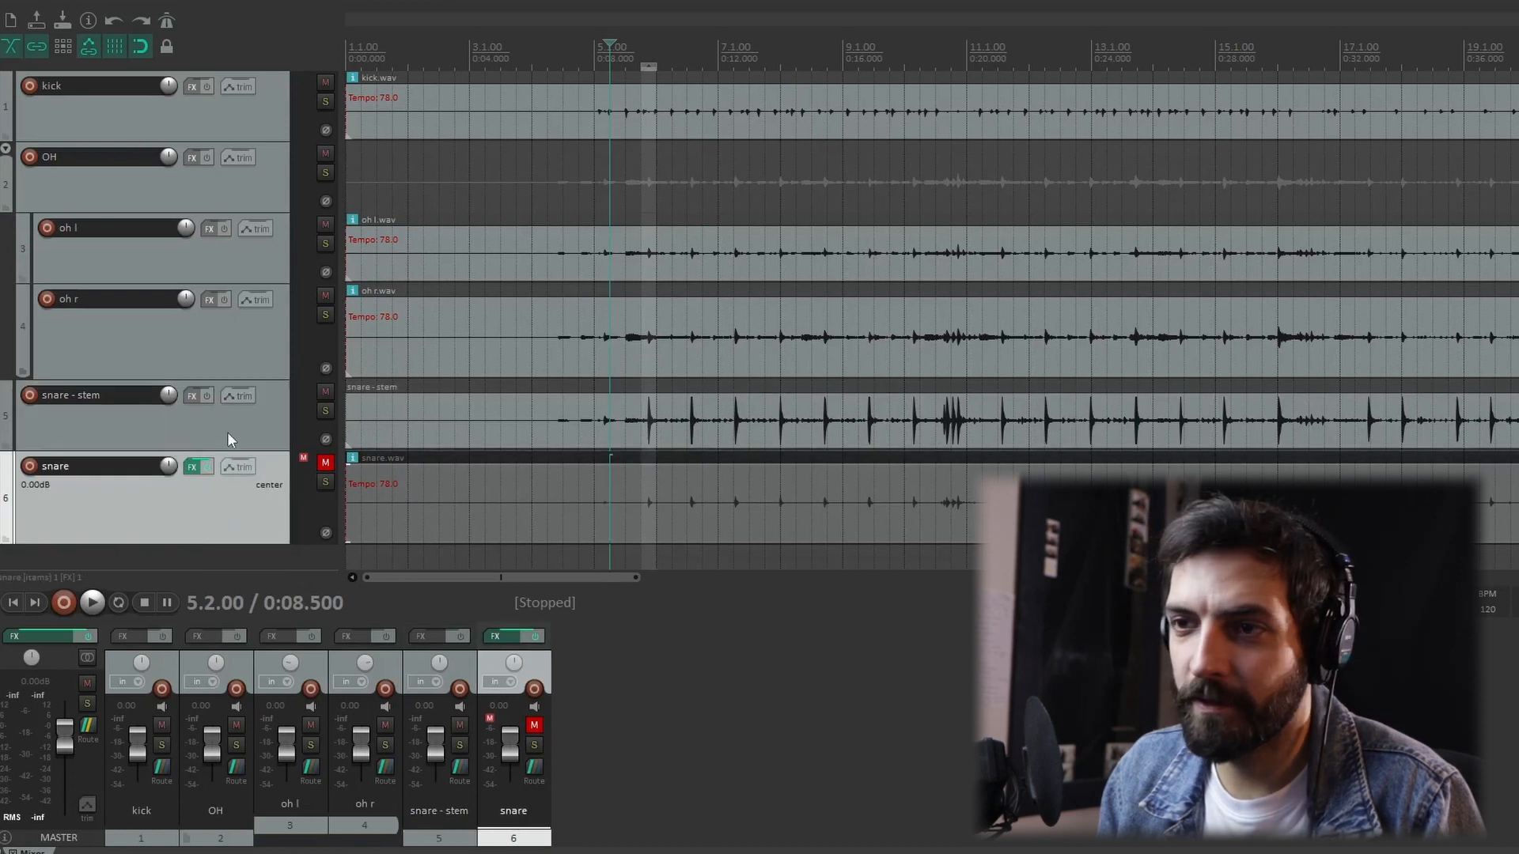
key(Delete)
click(794, 467)
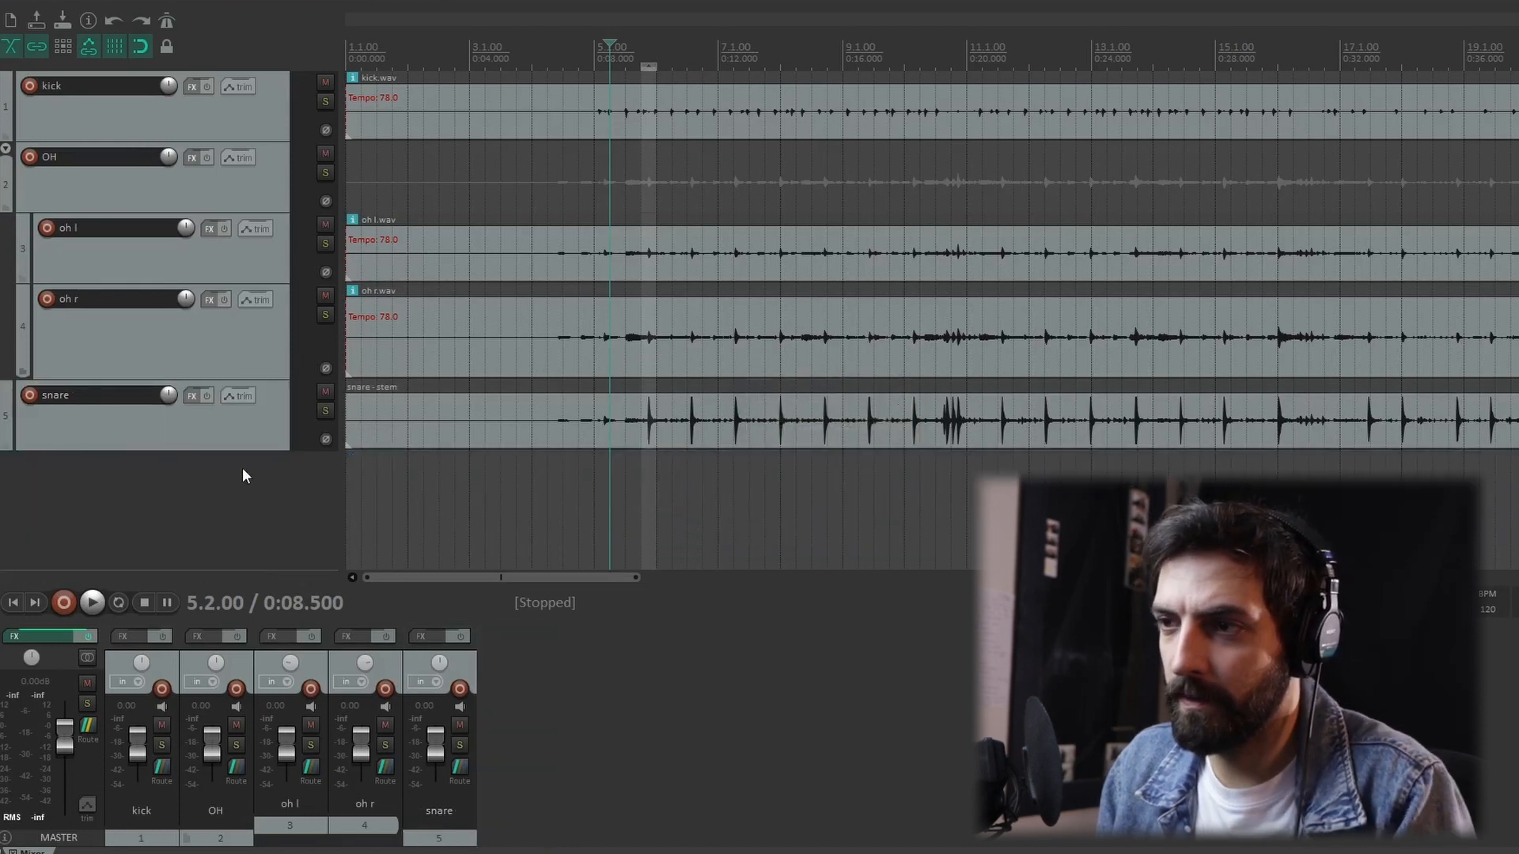
click(236, 431)
click(168, 336)
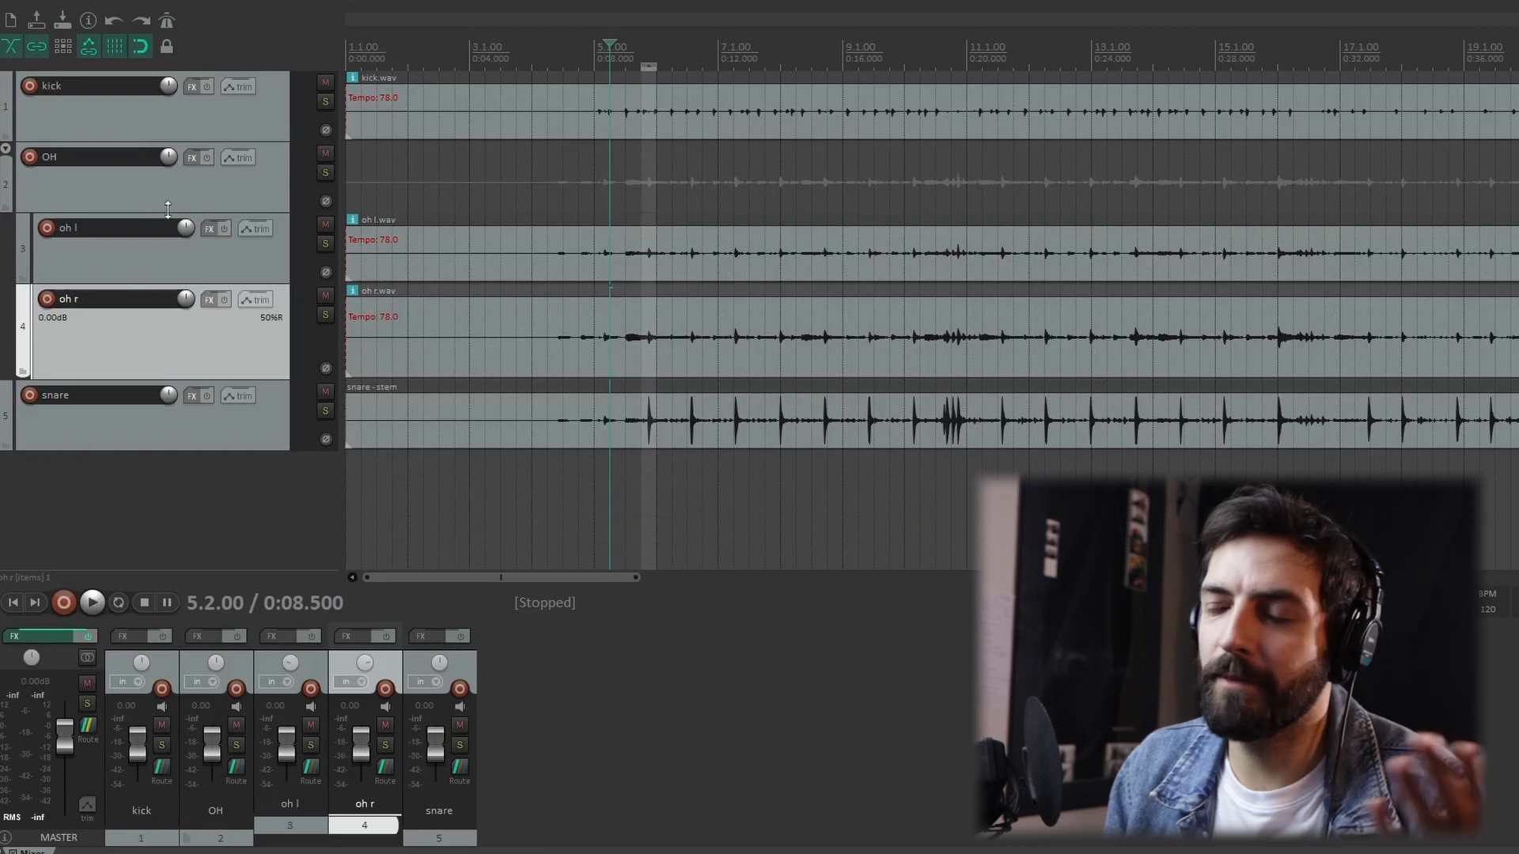
click(215, 242)
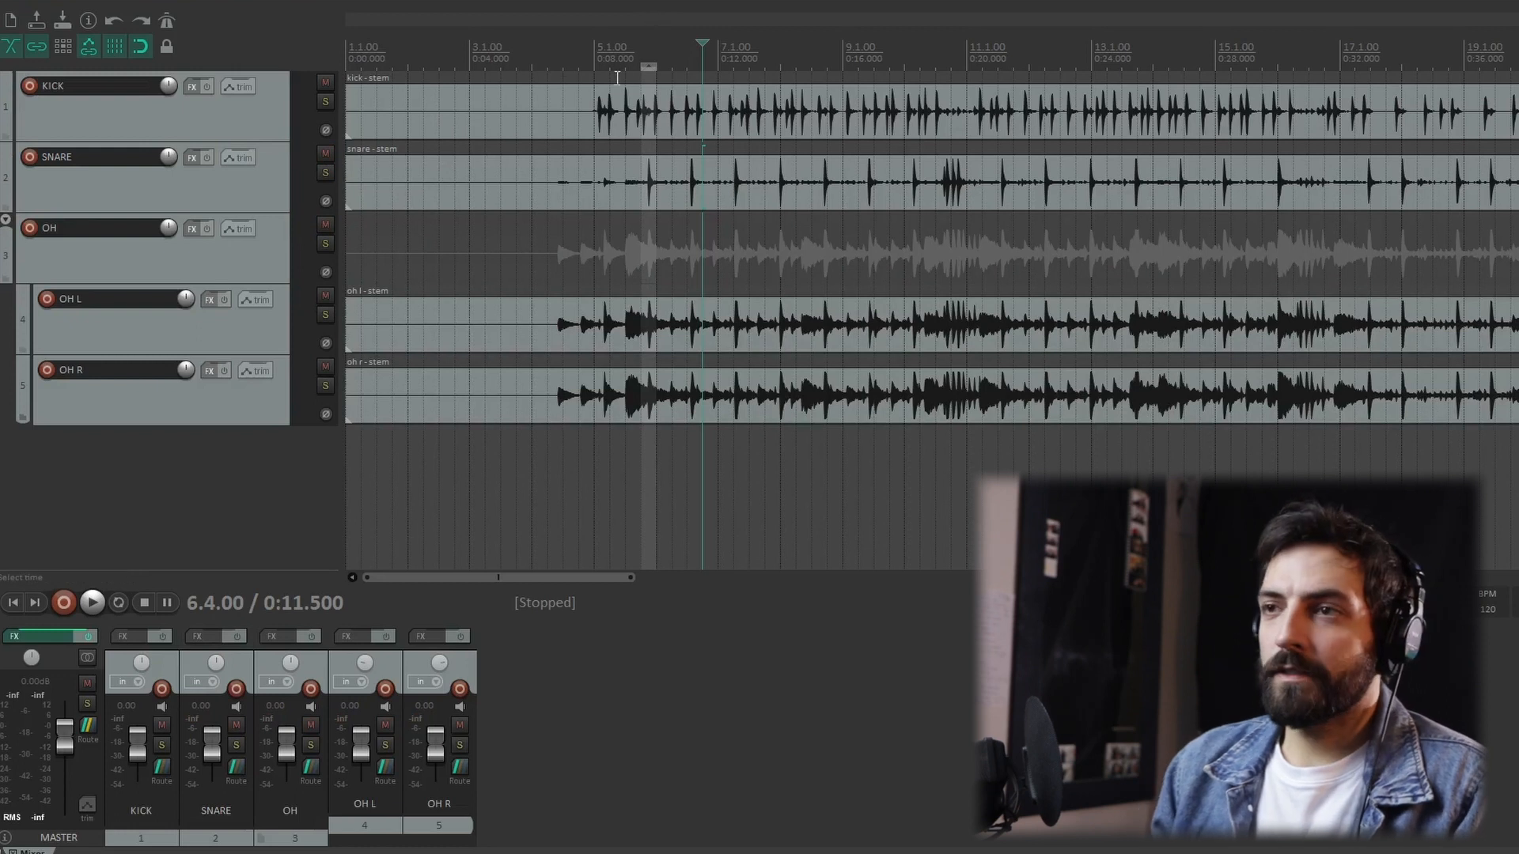
Clear the time selection and place the edit cursor at 5.1.00 with the whole song in view.
click(555, 67)
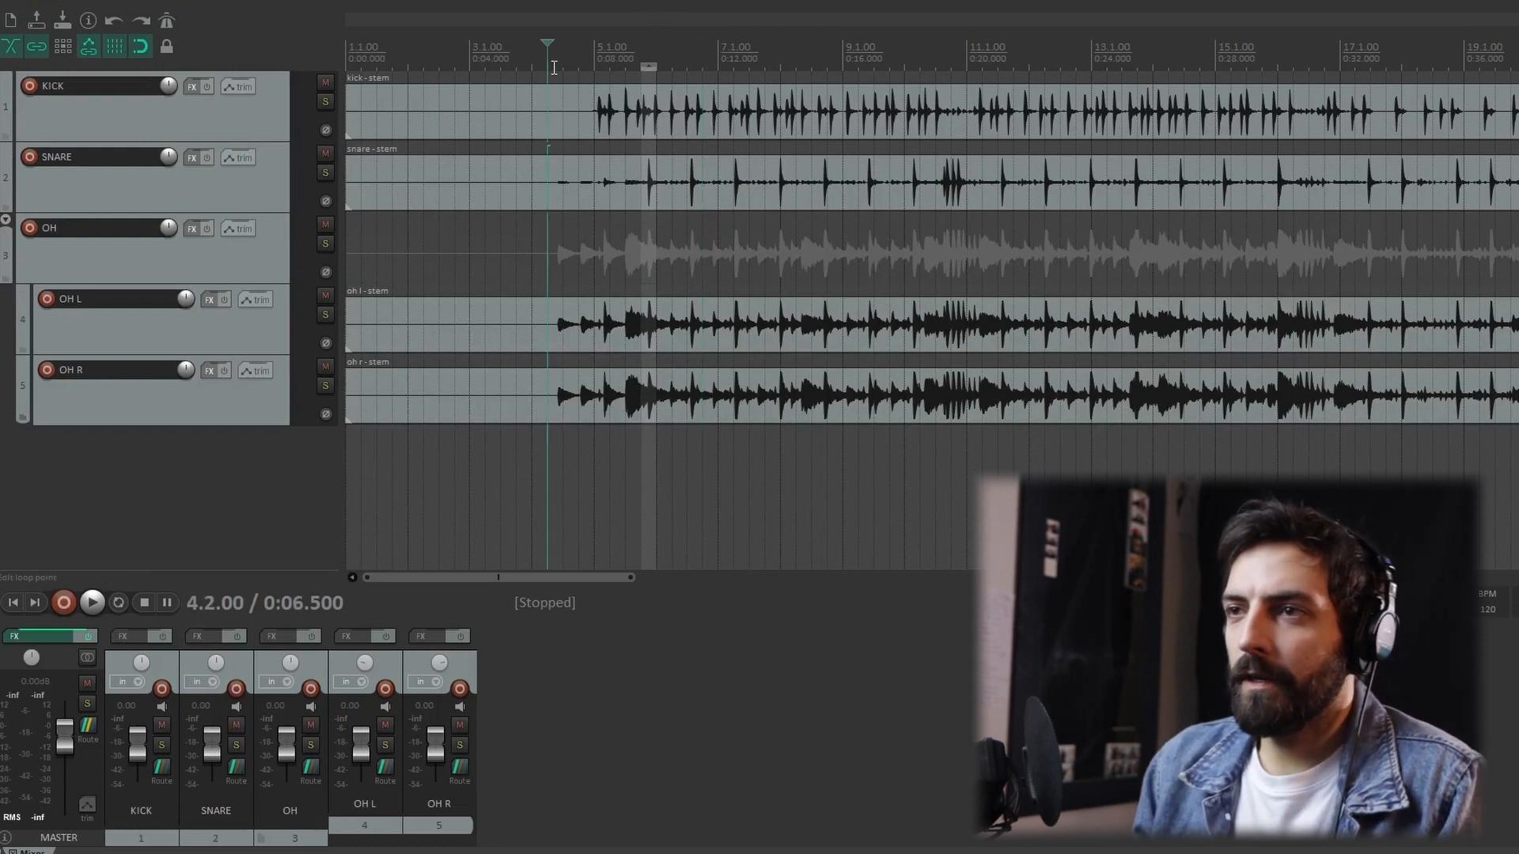
click(471, 68)
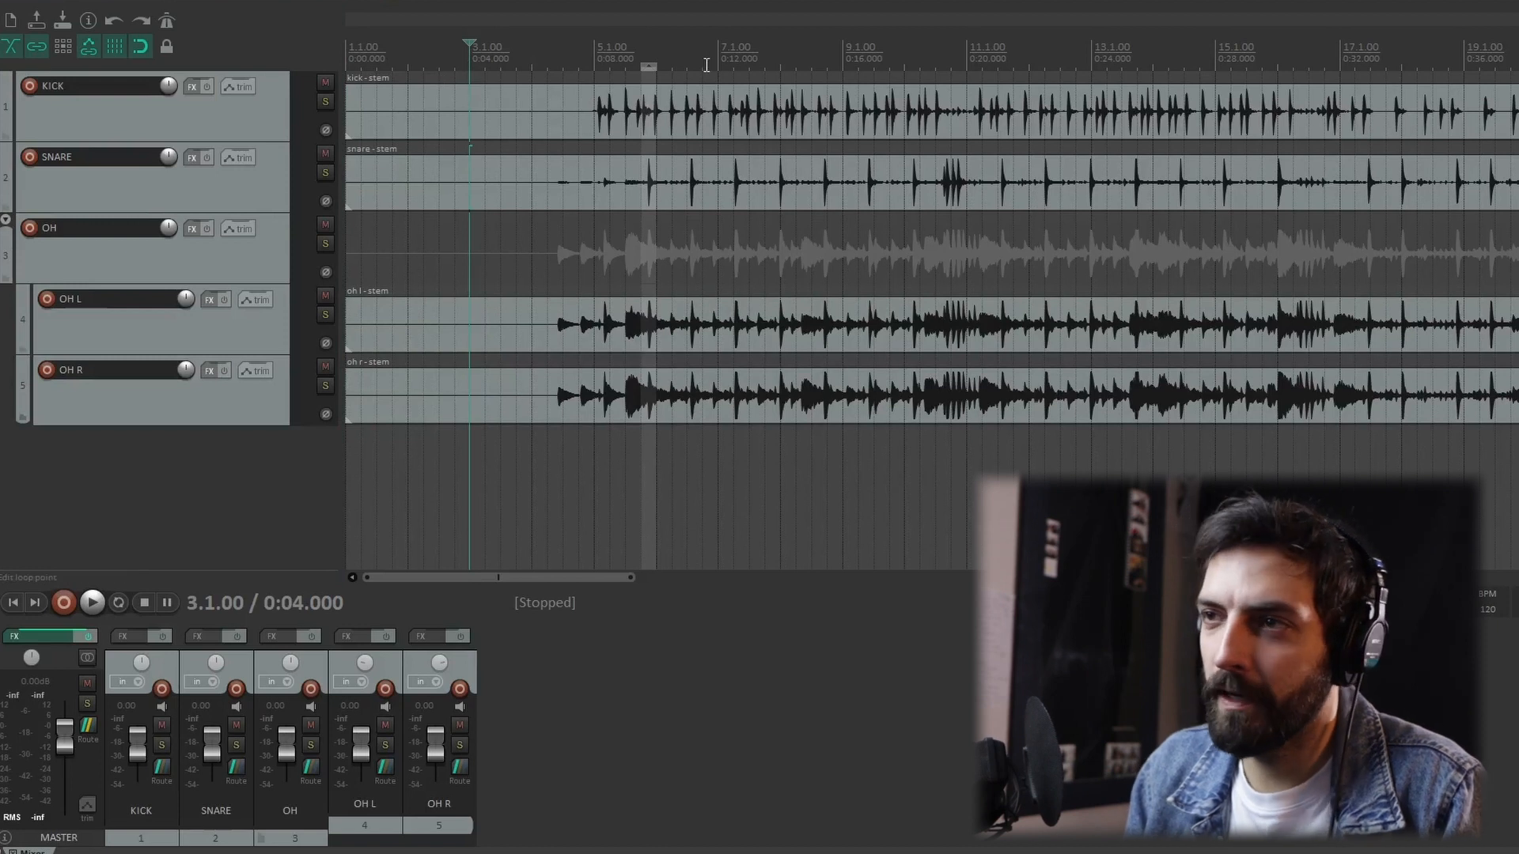
drag(642, 68, 342, 66)
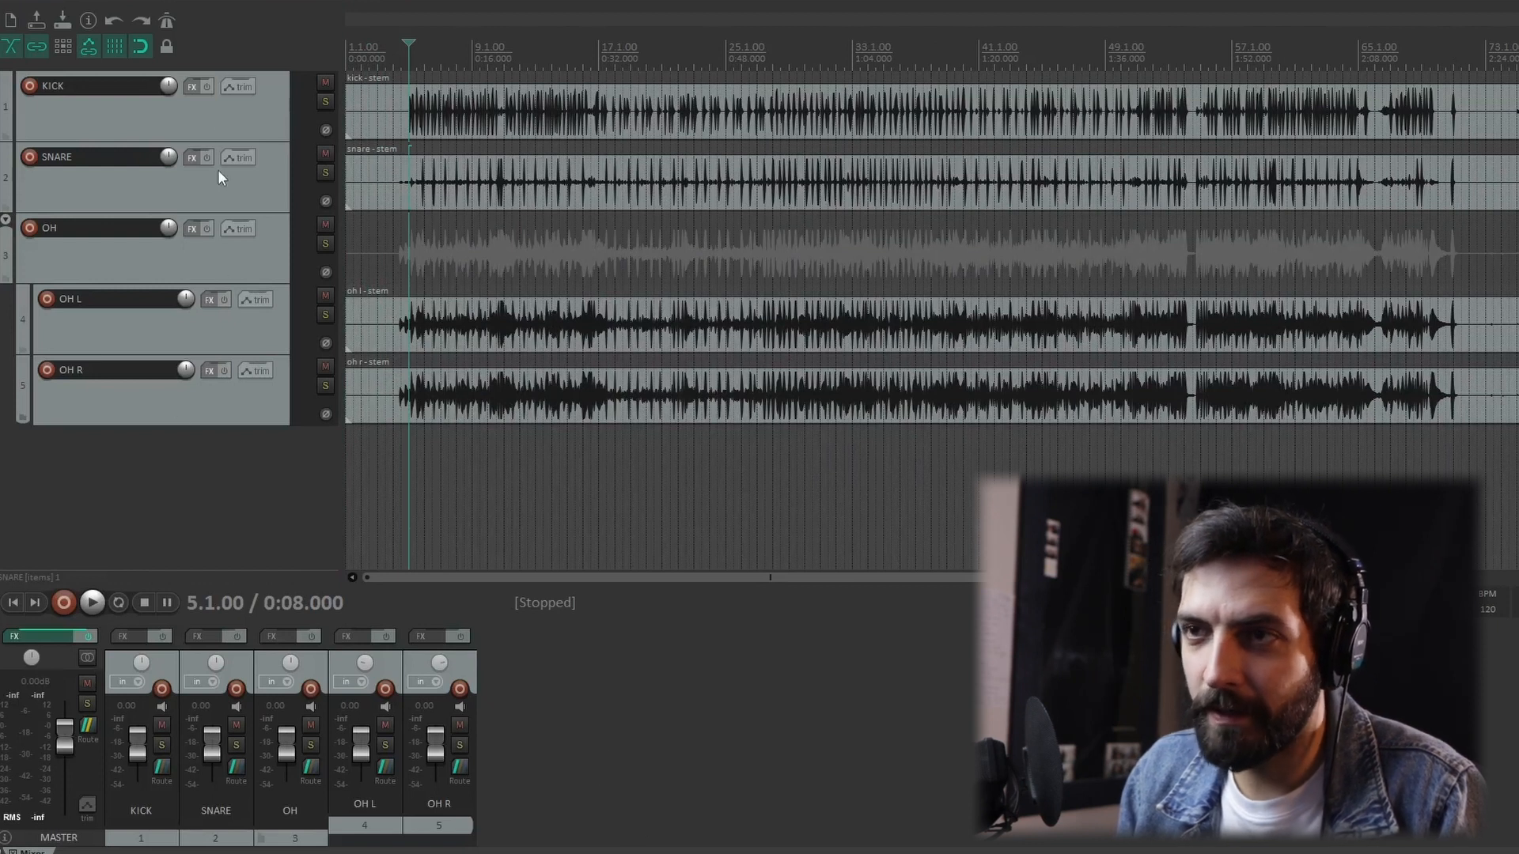
Select all five drum tracks and lower their volume faders together to -10.2 dB.
click(215, 122)
shift+click(231, 417)
drag(287, 744, 285, 751)
click(669, 694)
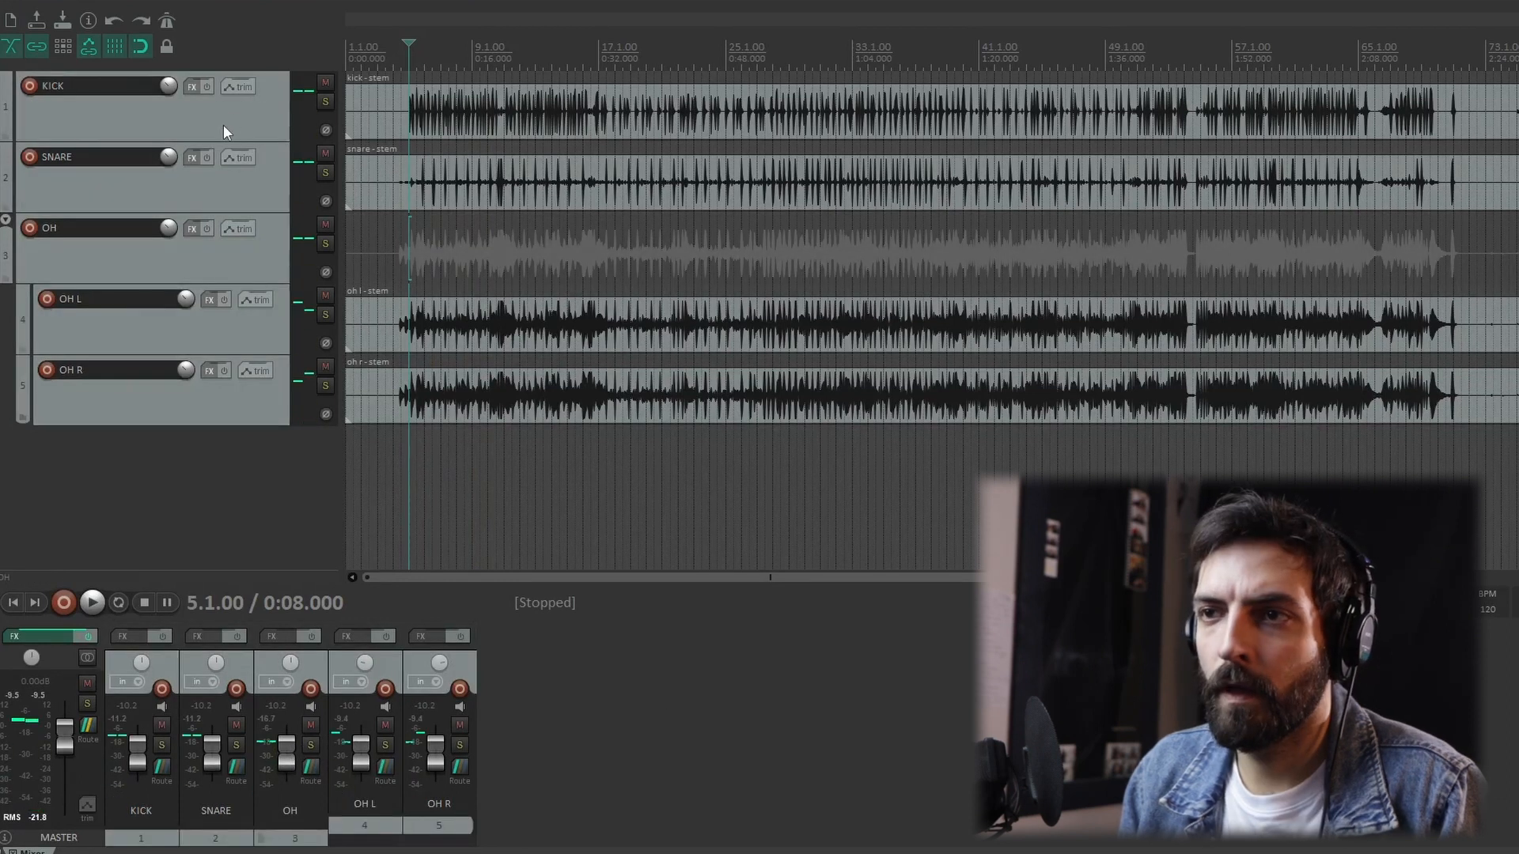
Listen to the OH folder track soloed from 5.1.00 and remove its solo during playback.
click(190, 251)
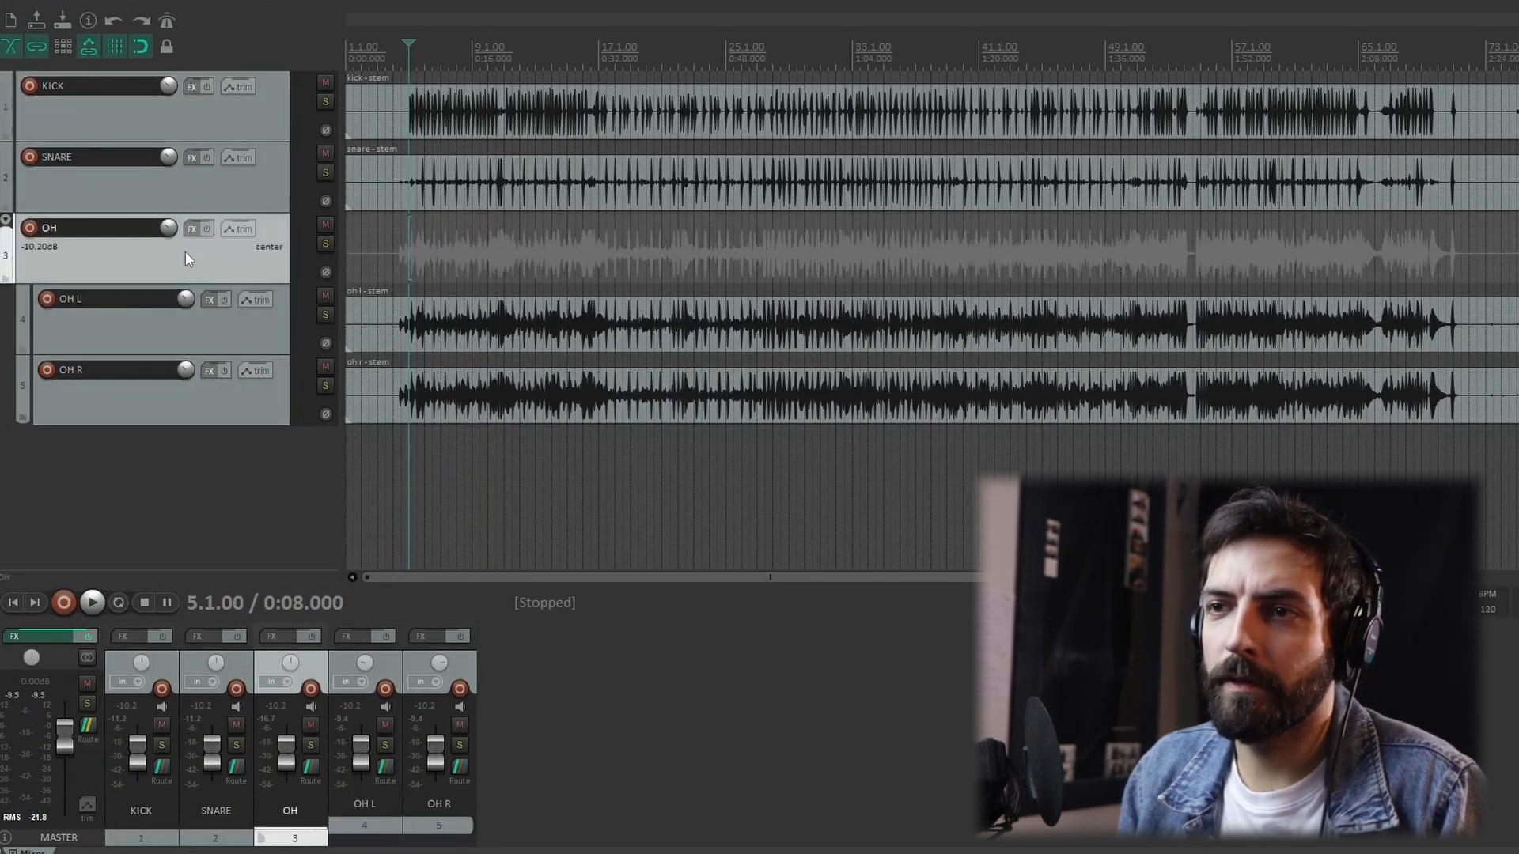
click(325, 244)
key(space)
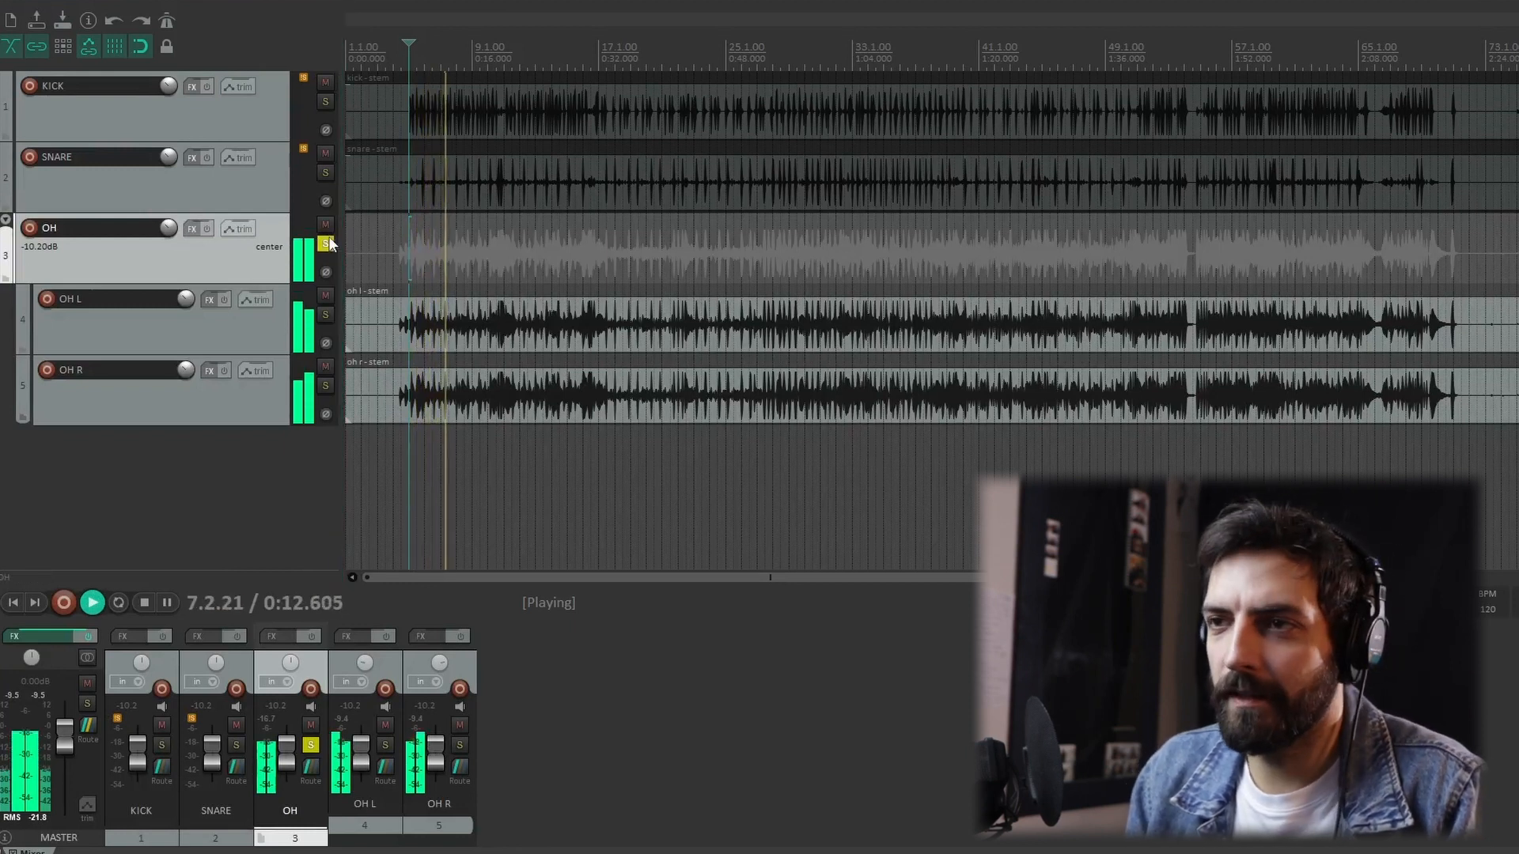
click(324, 243)
Pull the KICK and SNARE faders down to -inf and raise the OH folder fader to -2.90 dB.
drag(137, 750, 142, 792)
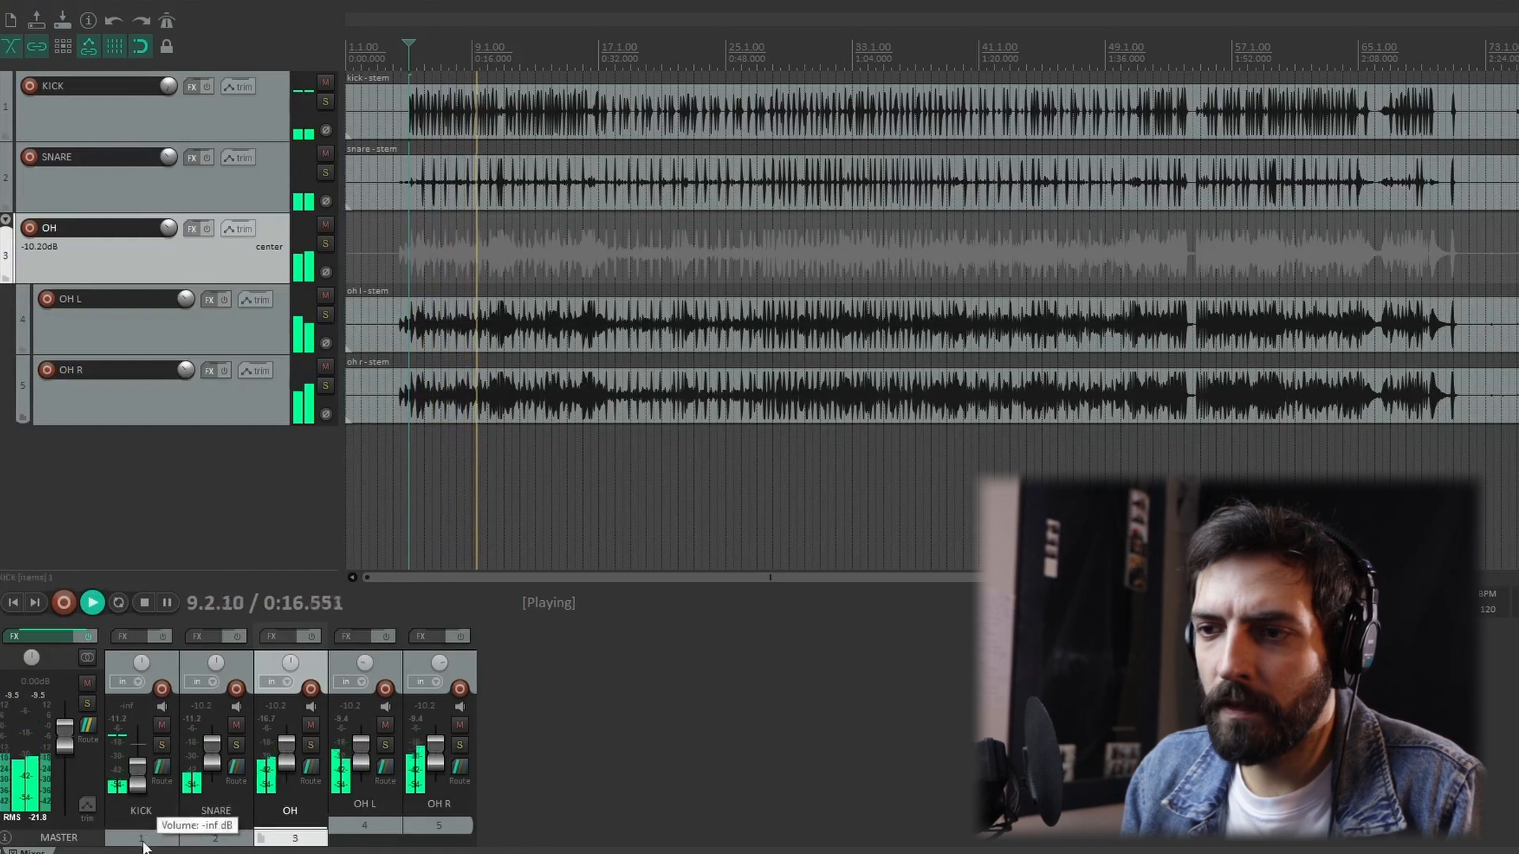
drag(215, 750, 217, 808)
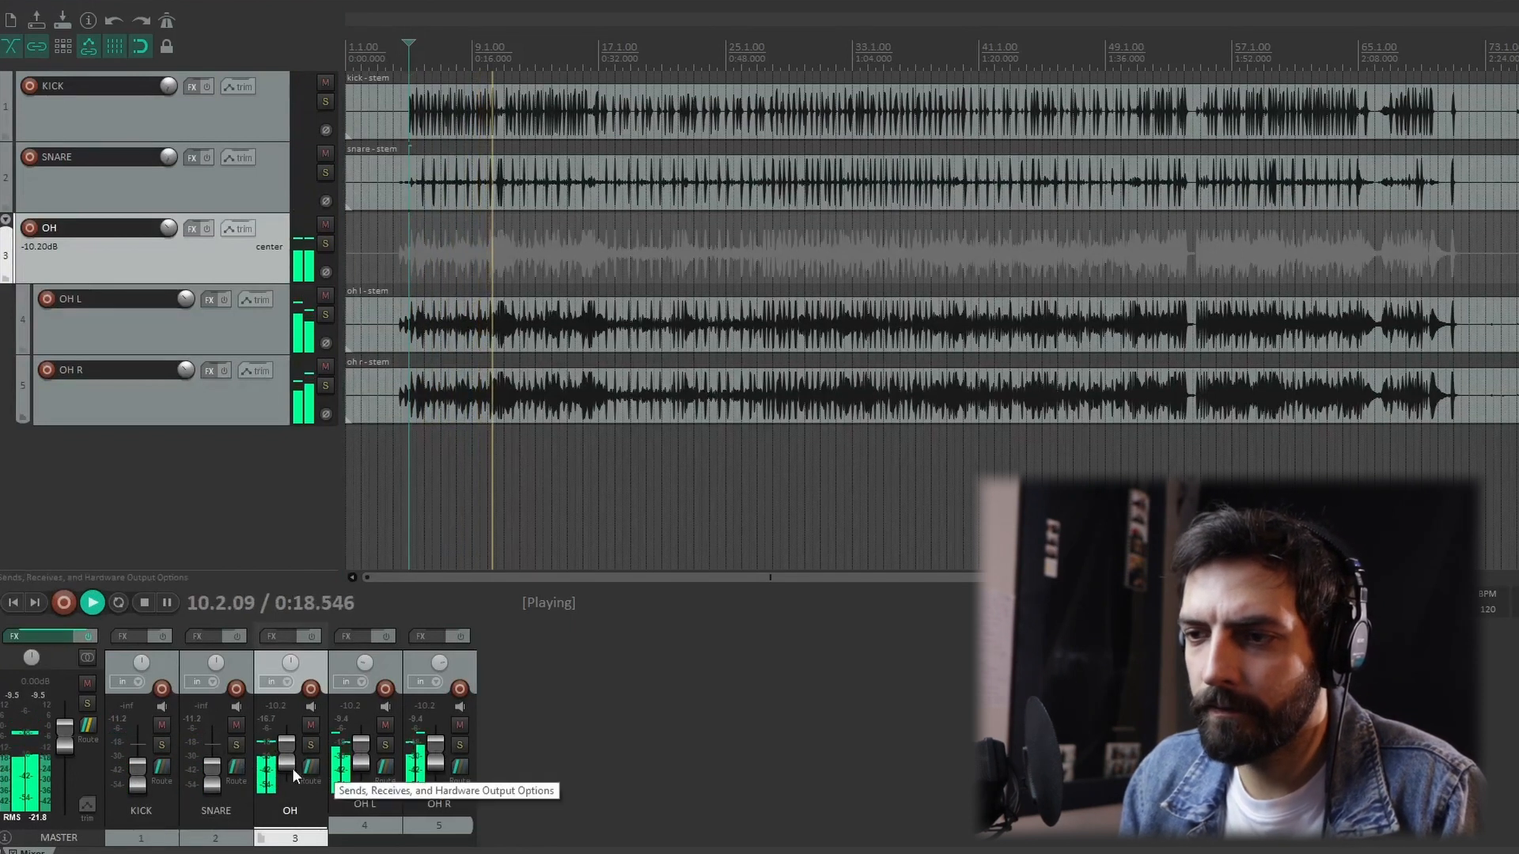
scroll(291, 747, up, 5)
scroll(290, 744, up, 2)
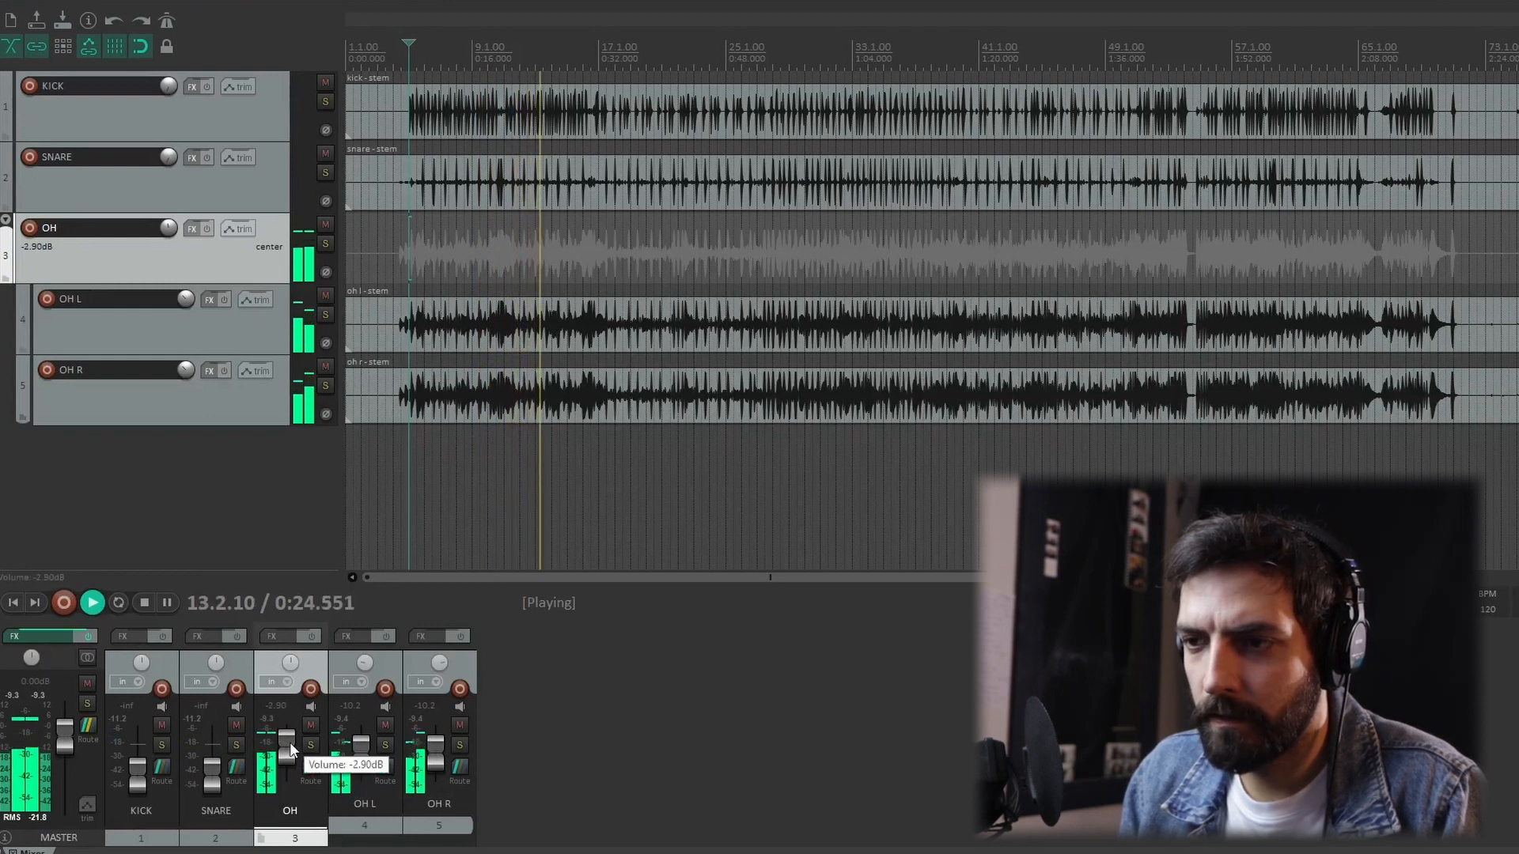
Raise the KICK fader to -8.81 dB and the SNARE fader to -6.67 dB during playback.
drag(133, 763, 135, 742)
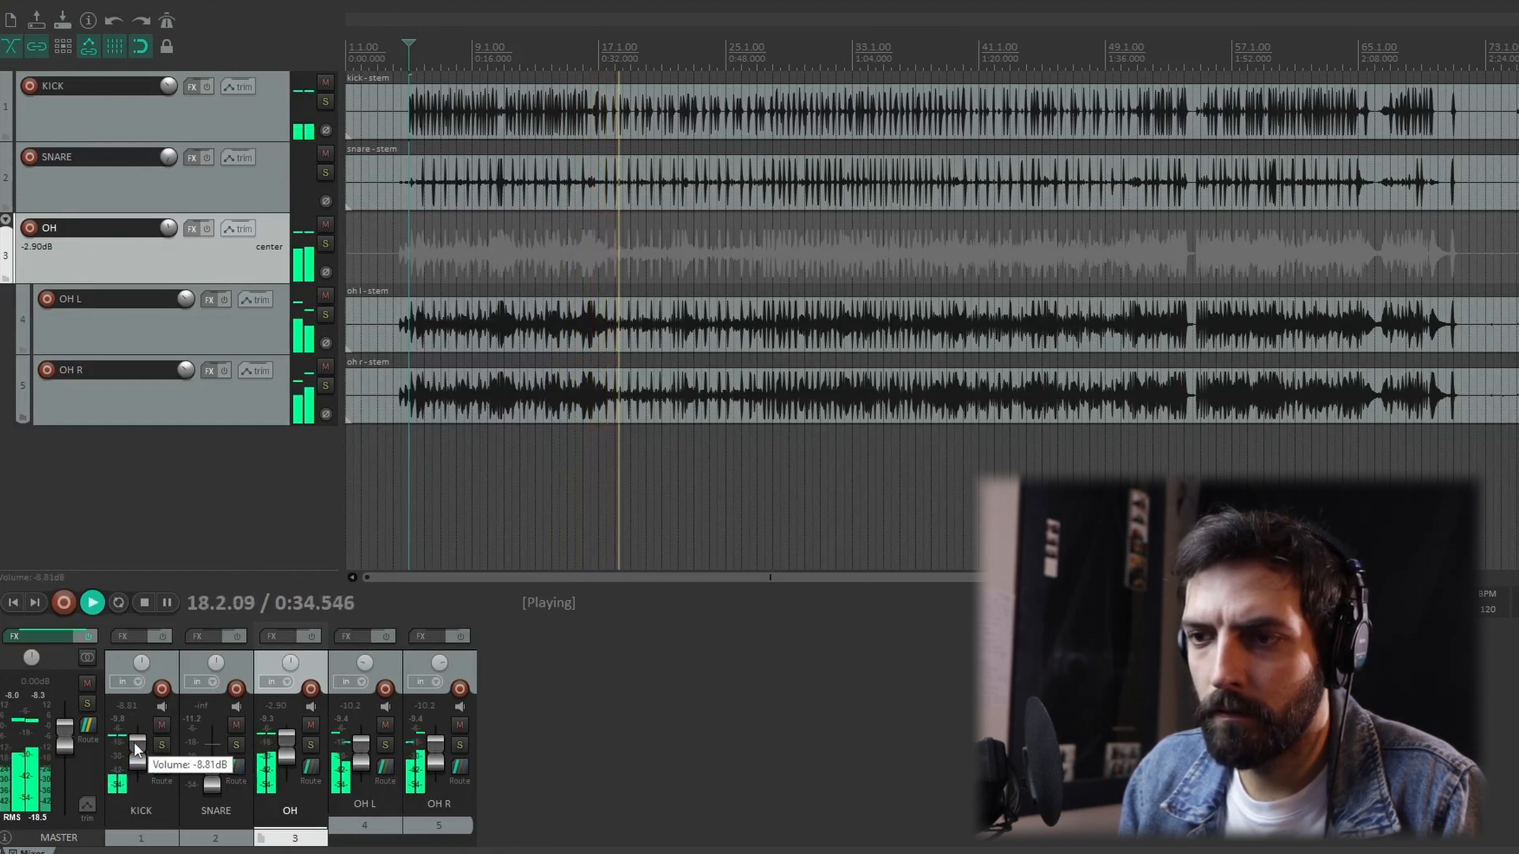
drag(212, 782, 216, 753)
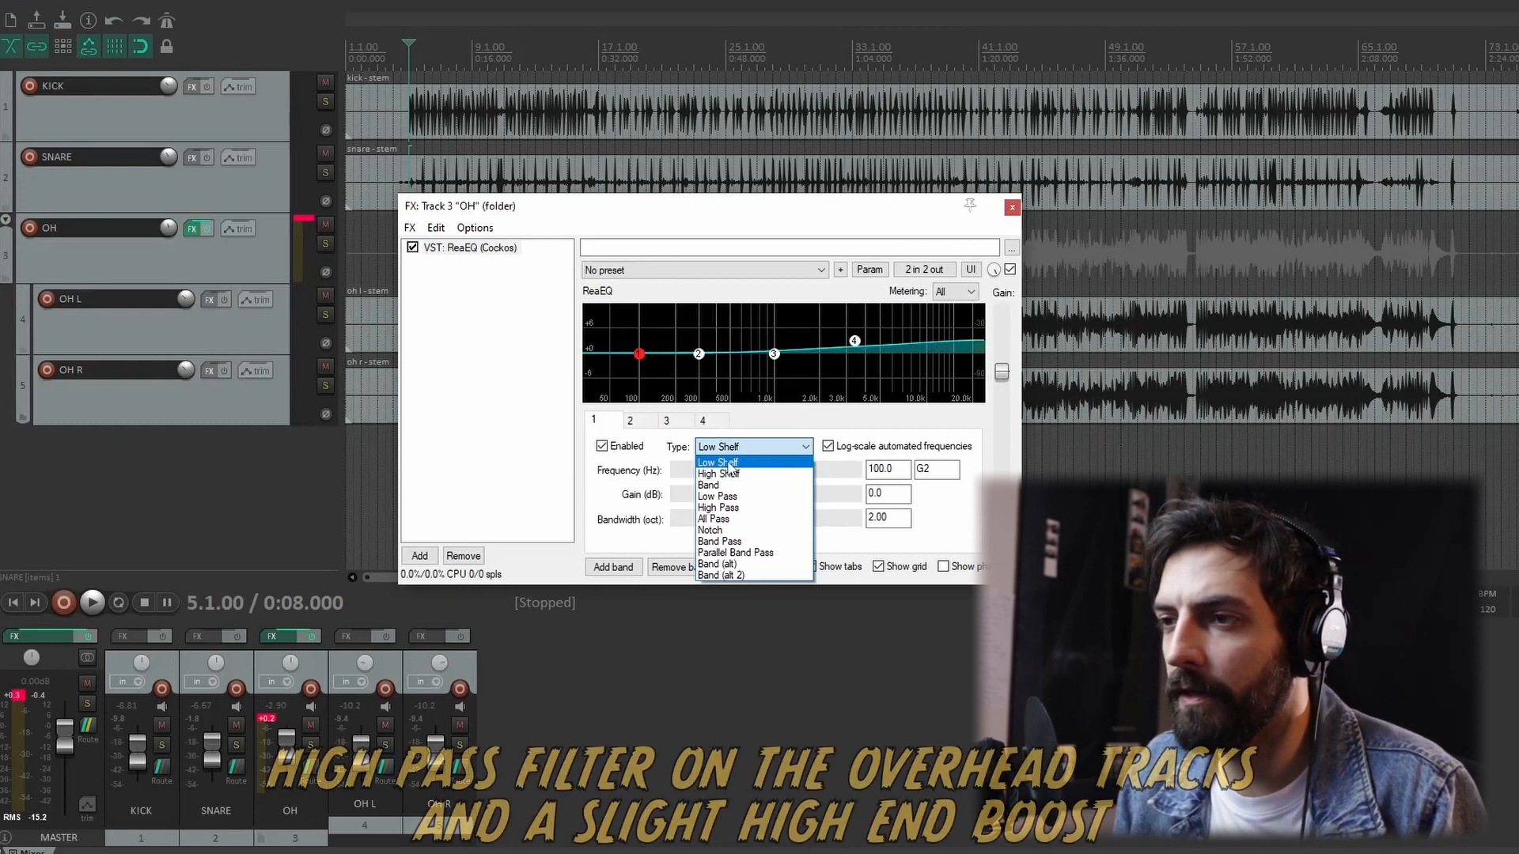
Make ReaEQ band 1 on the OH folder a High Pass at 49.6 Hz and move the FX window aside.
click(756, 508)
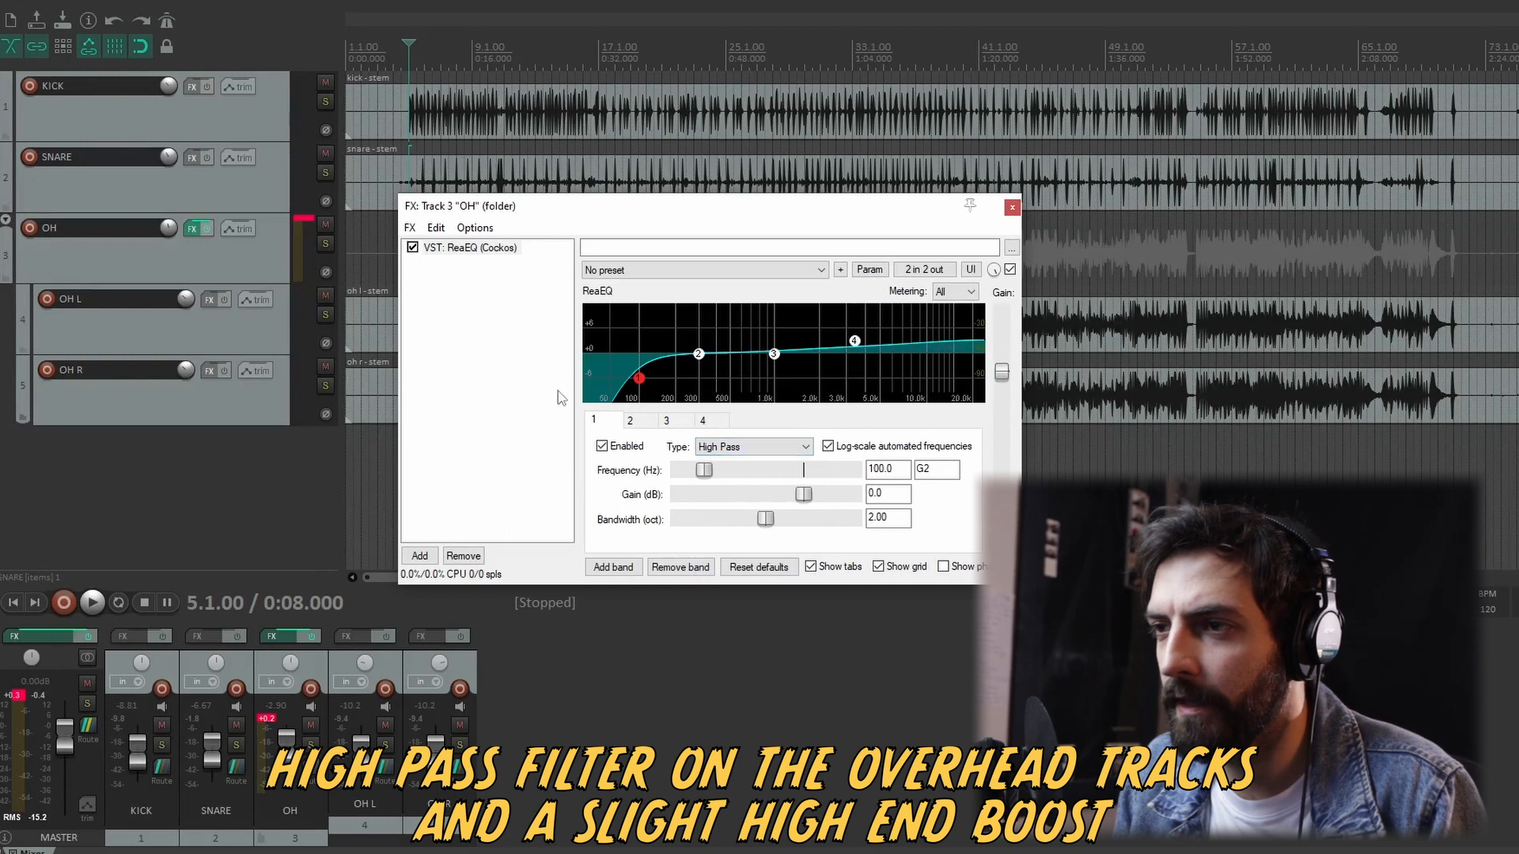
drag(639, 380, 609, 385)
drag(668, 207, 753, 261)
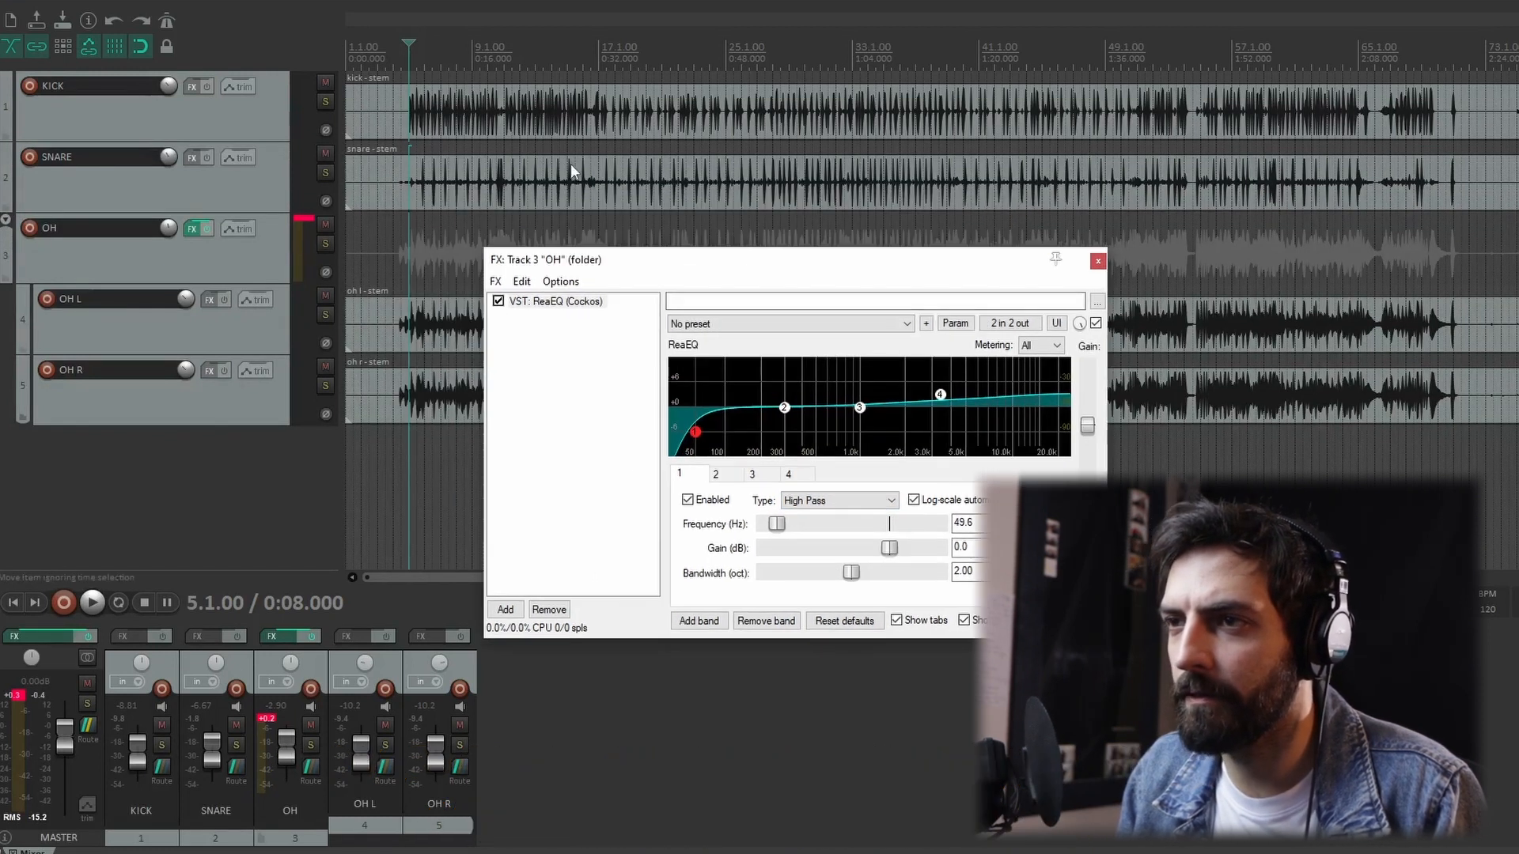
Play from 5.1.00 to compare the OH folder with ReaEQ bypassed and enabled, leaving it enabled, and reset the clipped peak indicators.
click(505, 303)
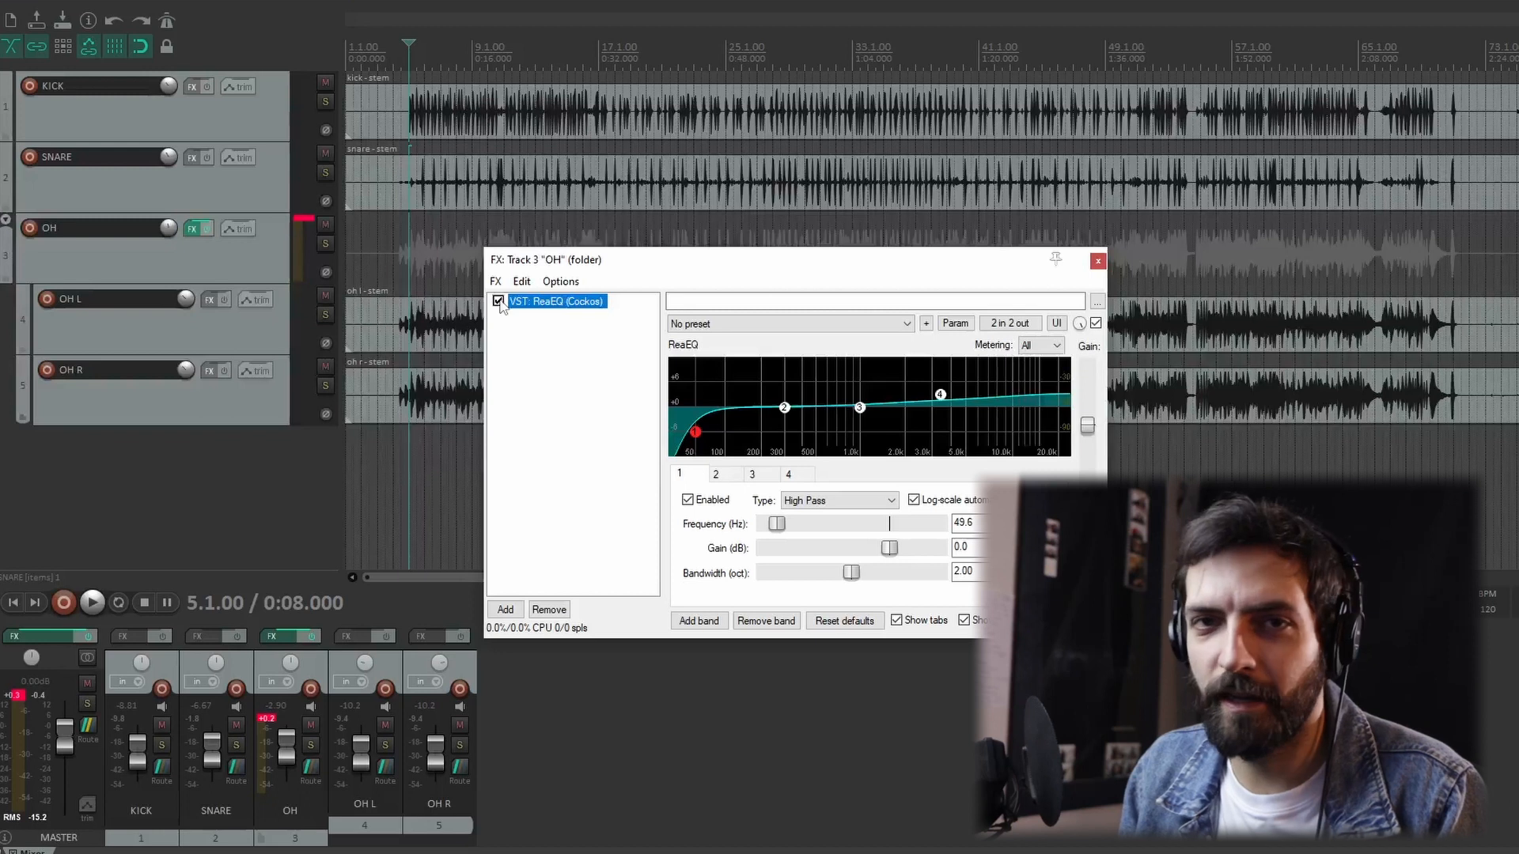
key(space)
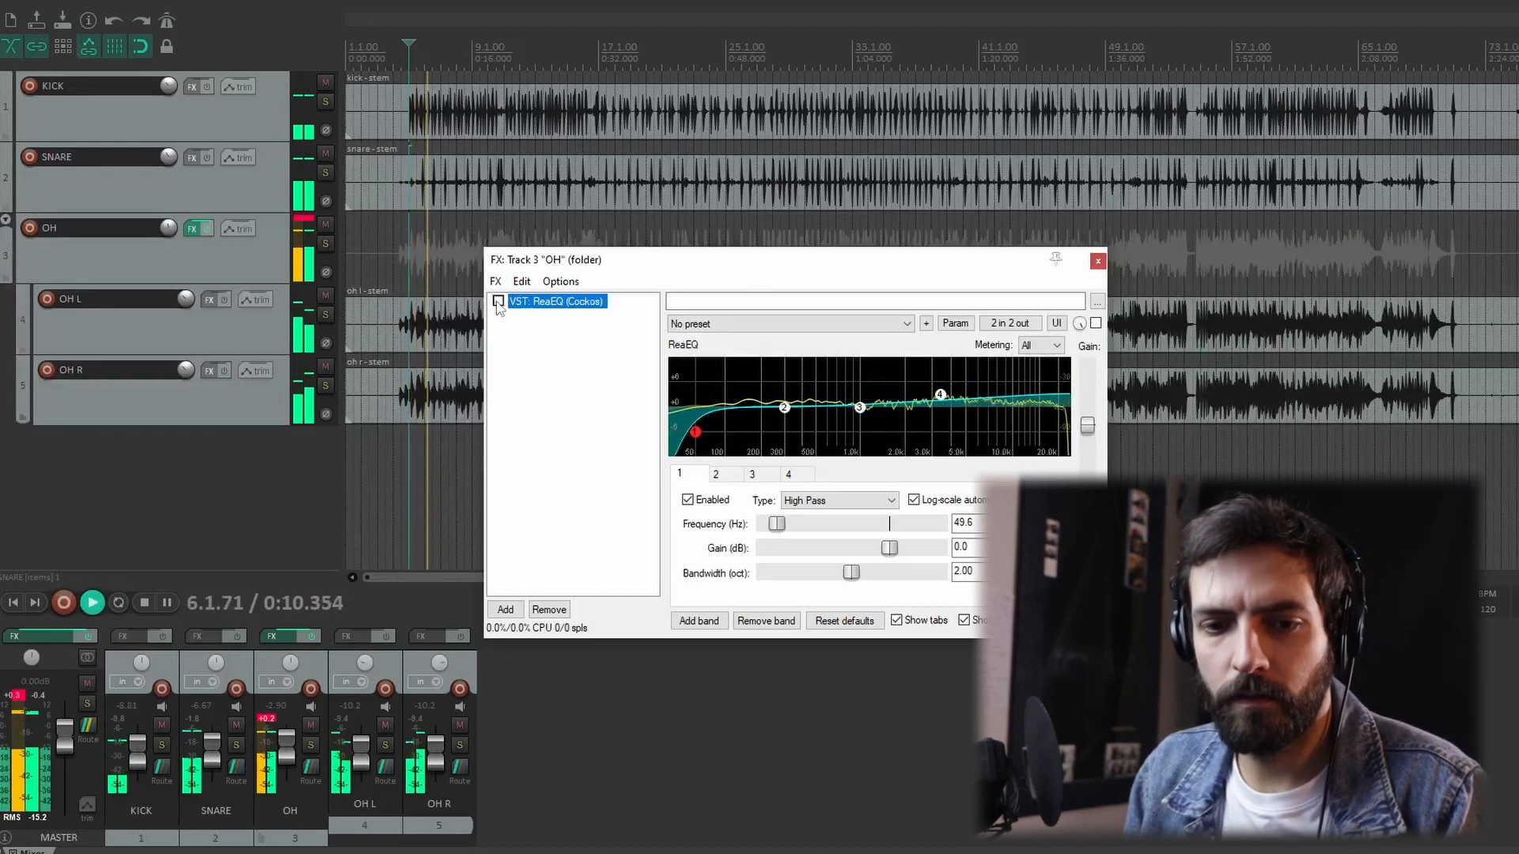
click(498, 301)
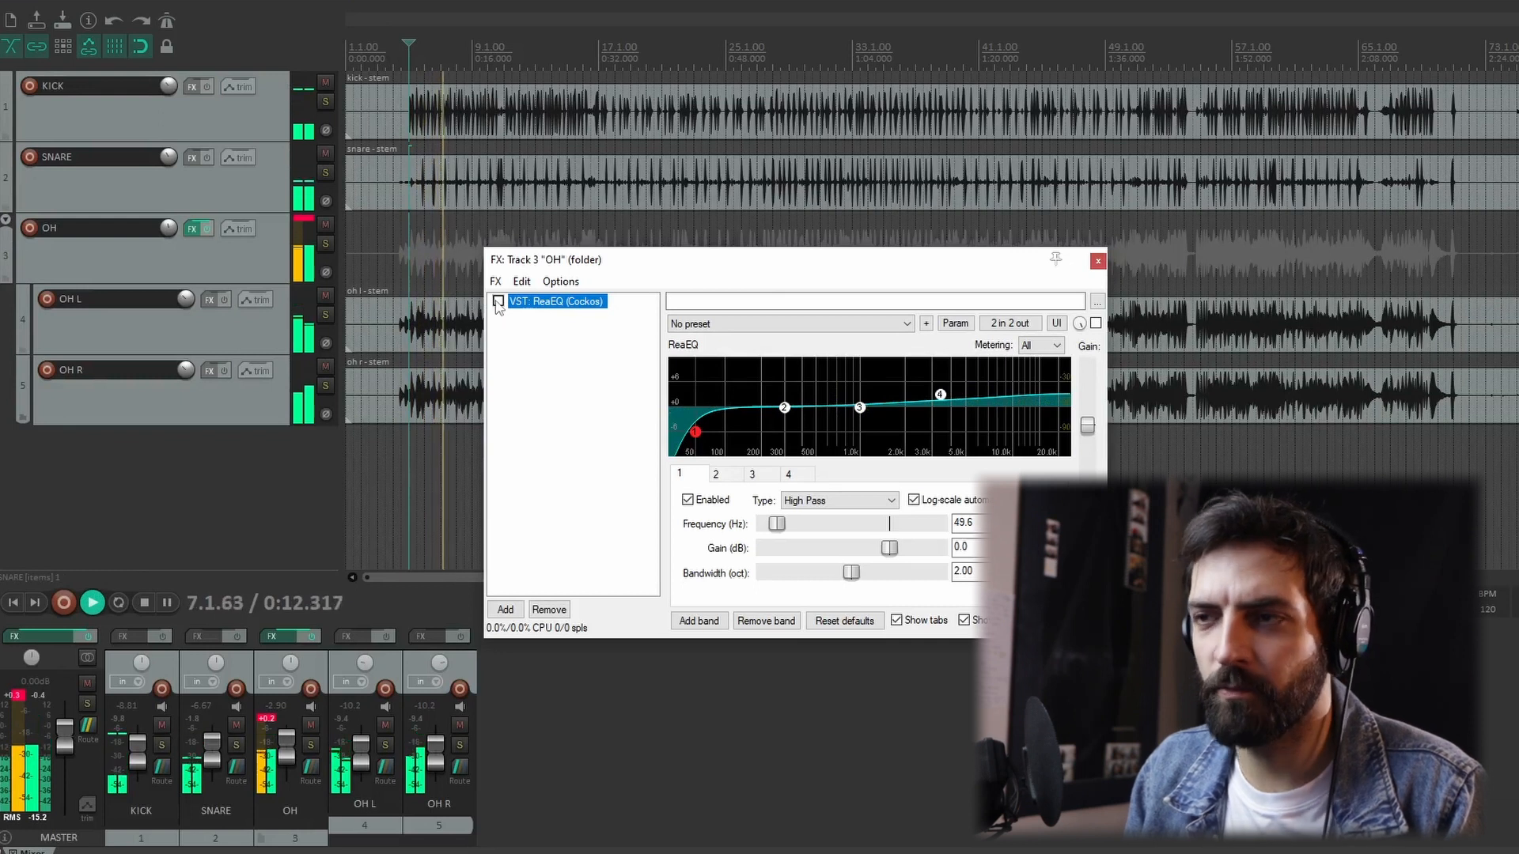
click(498, 301)
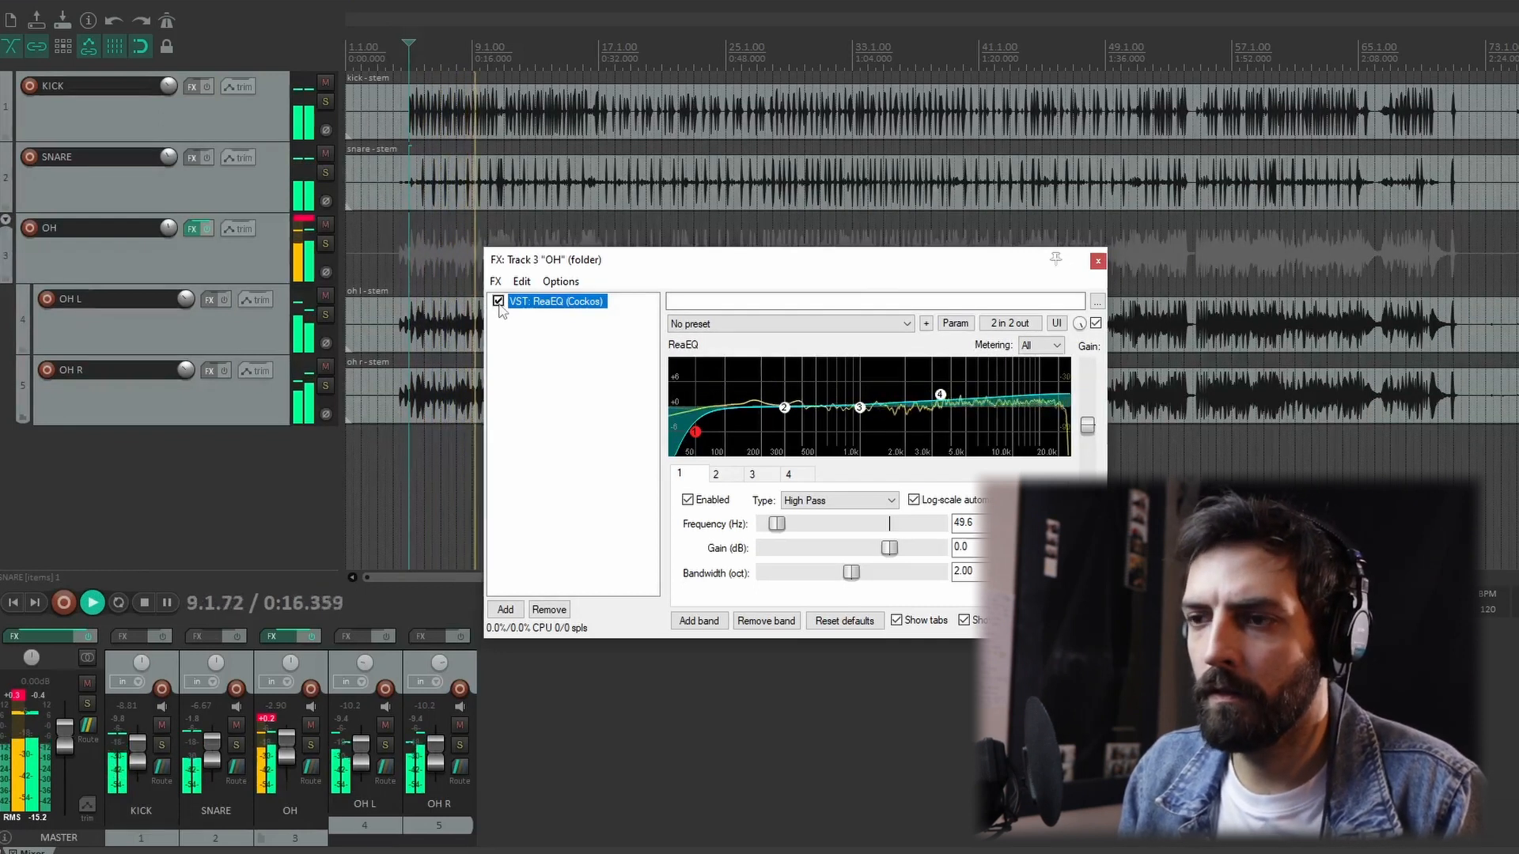
click(19, 702)
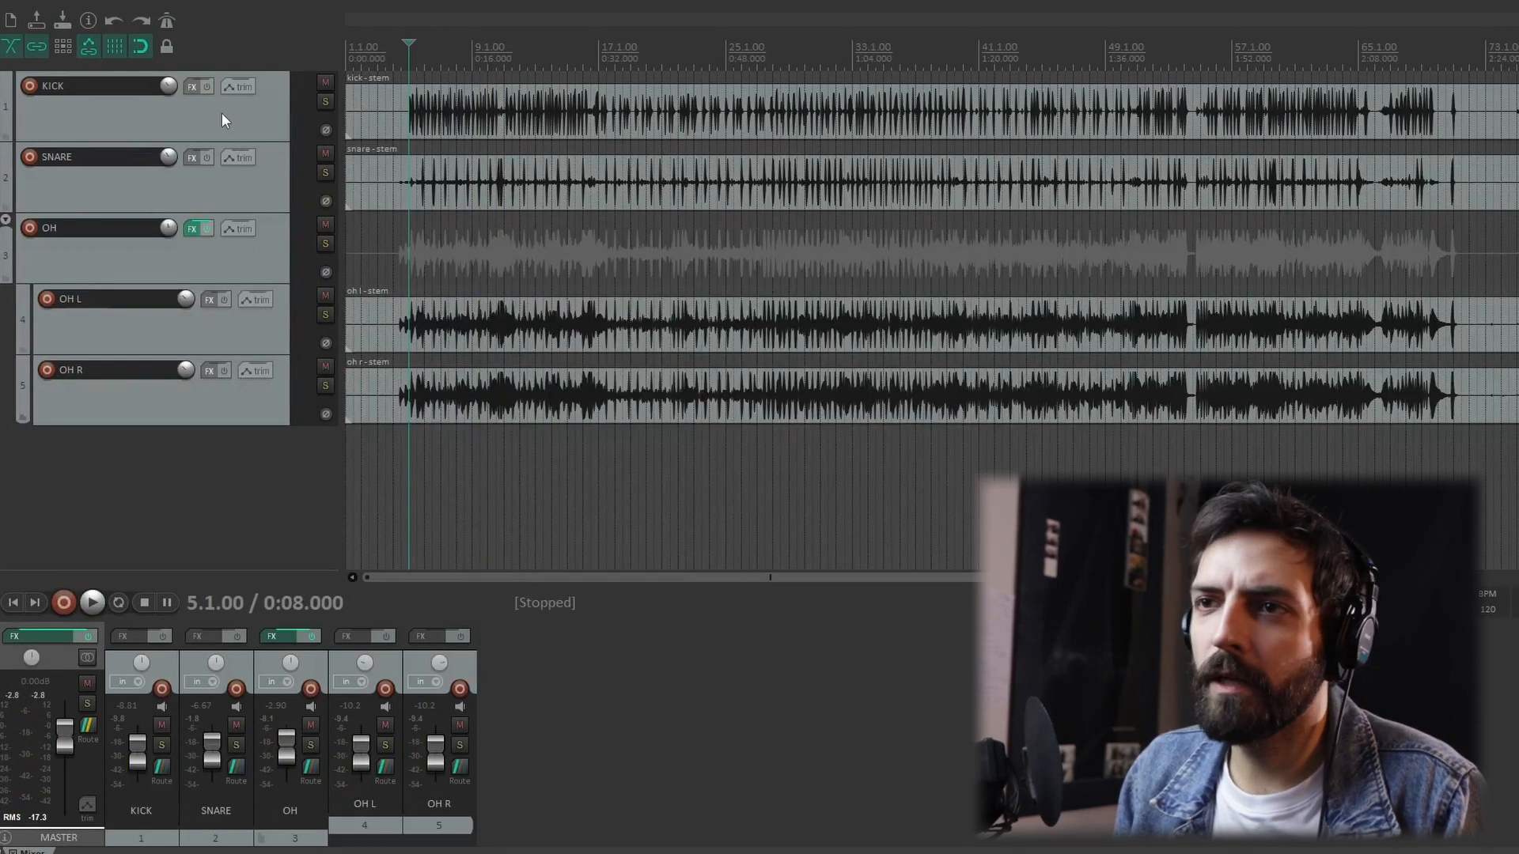
Insert VST: ReaEQ (Cockos) on the KICK track and move its FX window clear of the track controls.
click(191, 87)
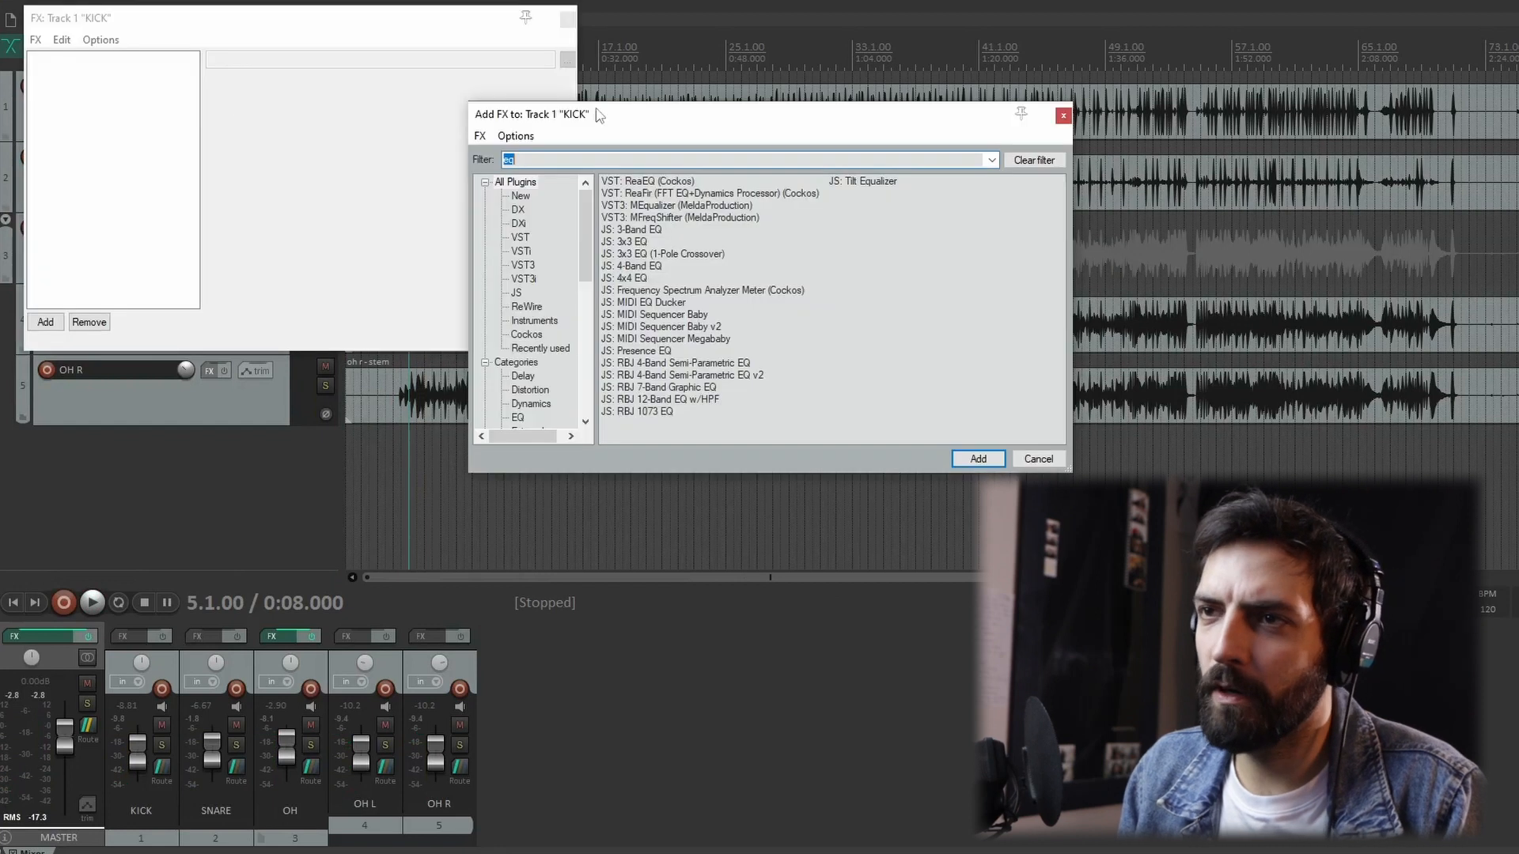
drag(624, 119, 743, 120)
drag(315, 32, 283, 193)
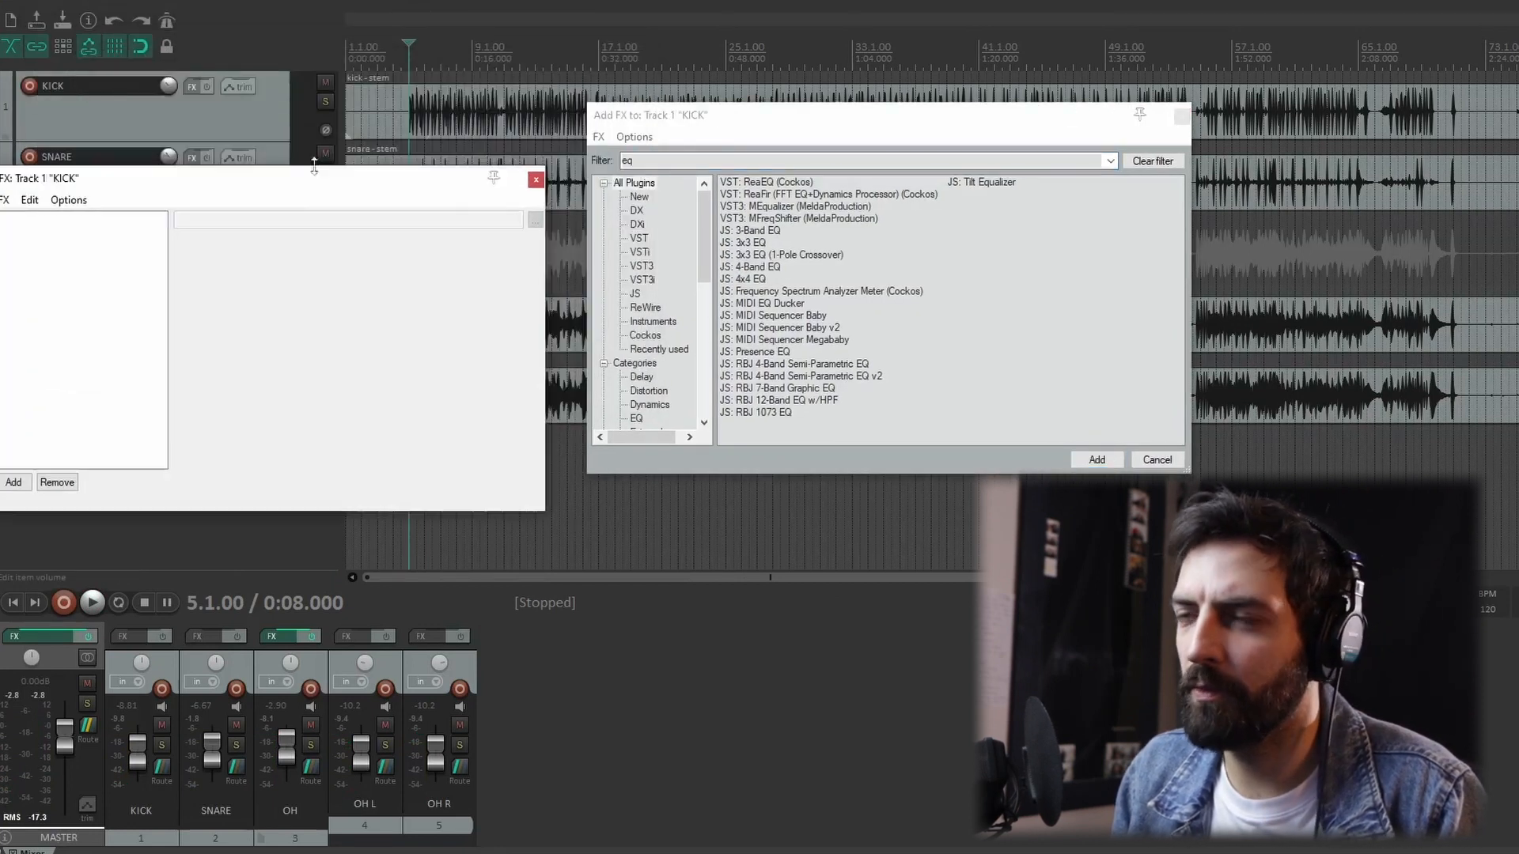
drag(385, 184, 487, 177)
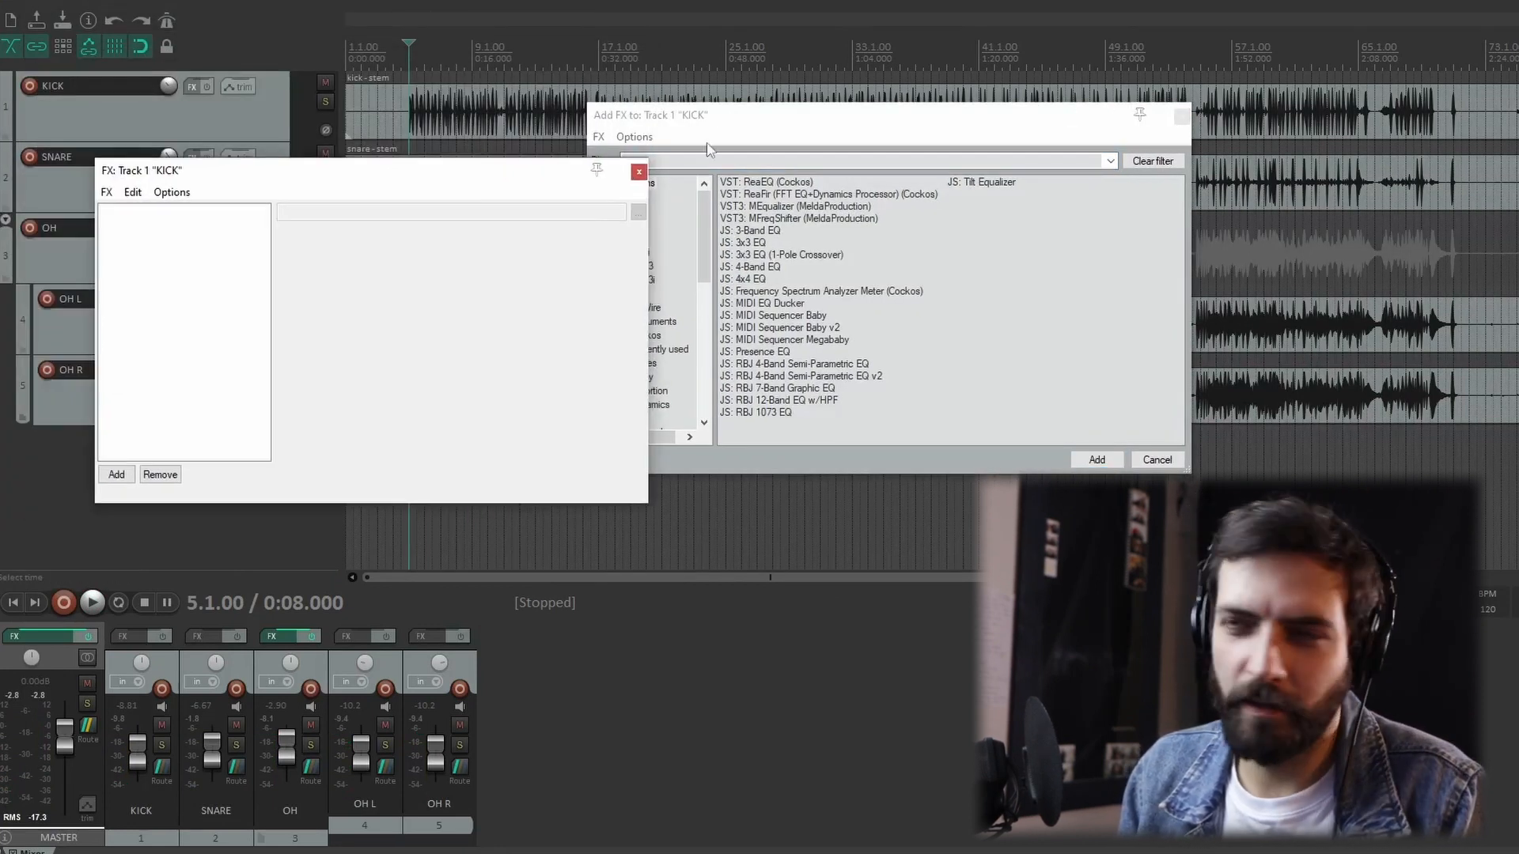
drag(738, 120, 665, 90)
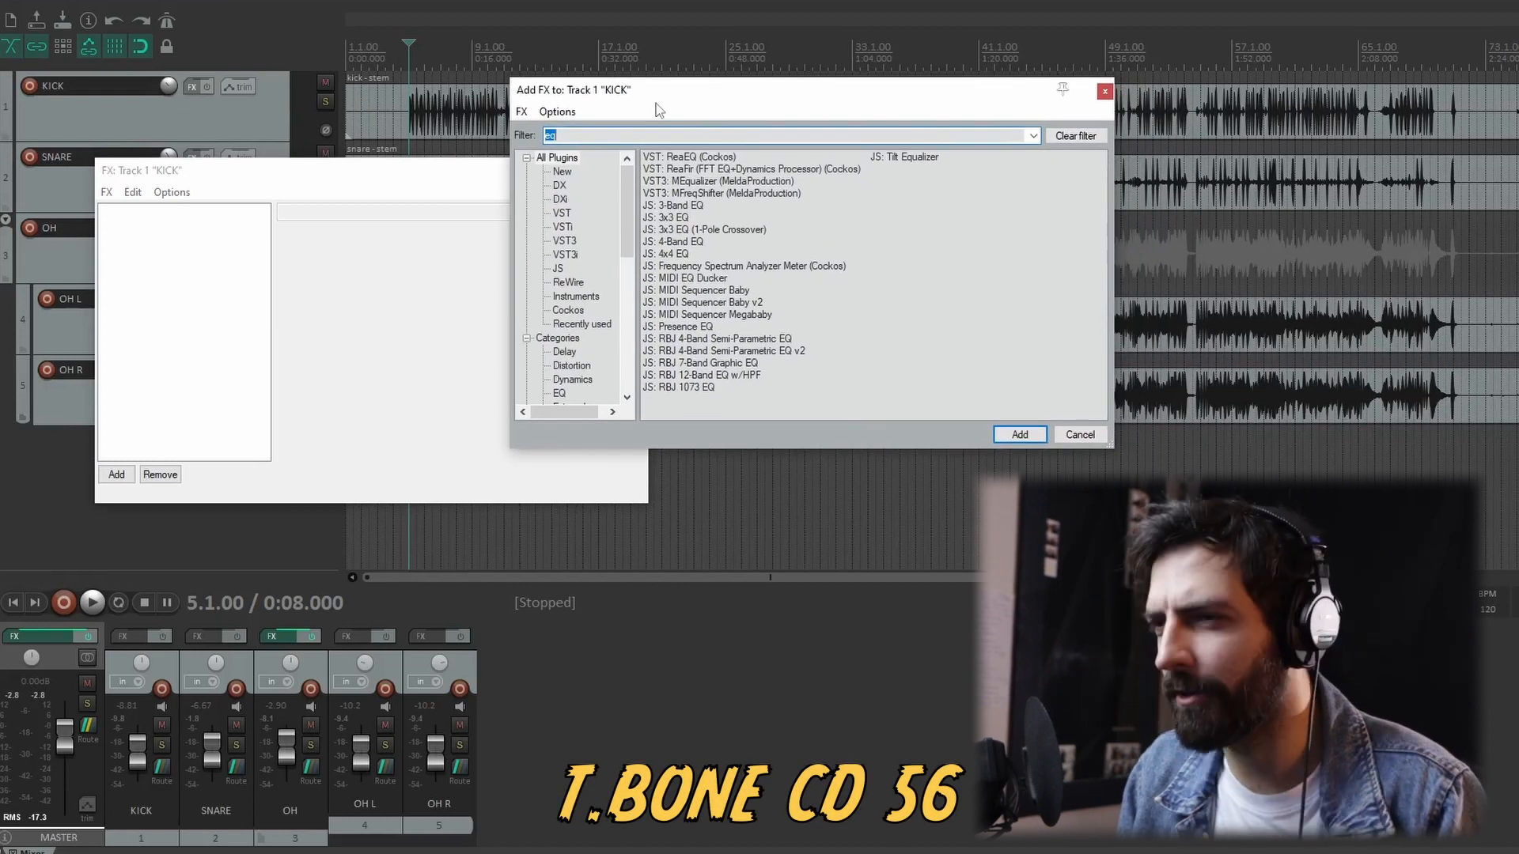
click(1021, 437)
drag(274, 176, 726, 190)
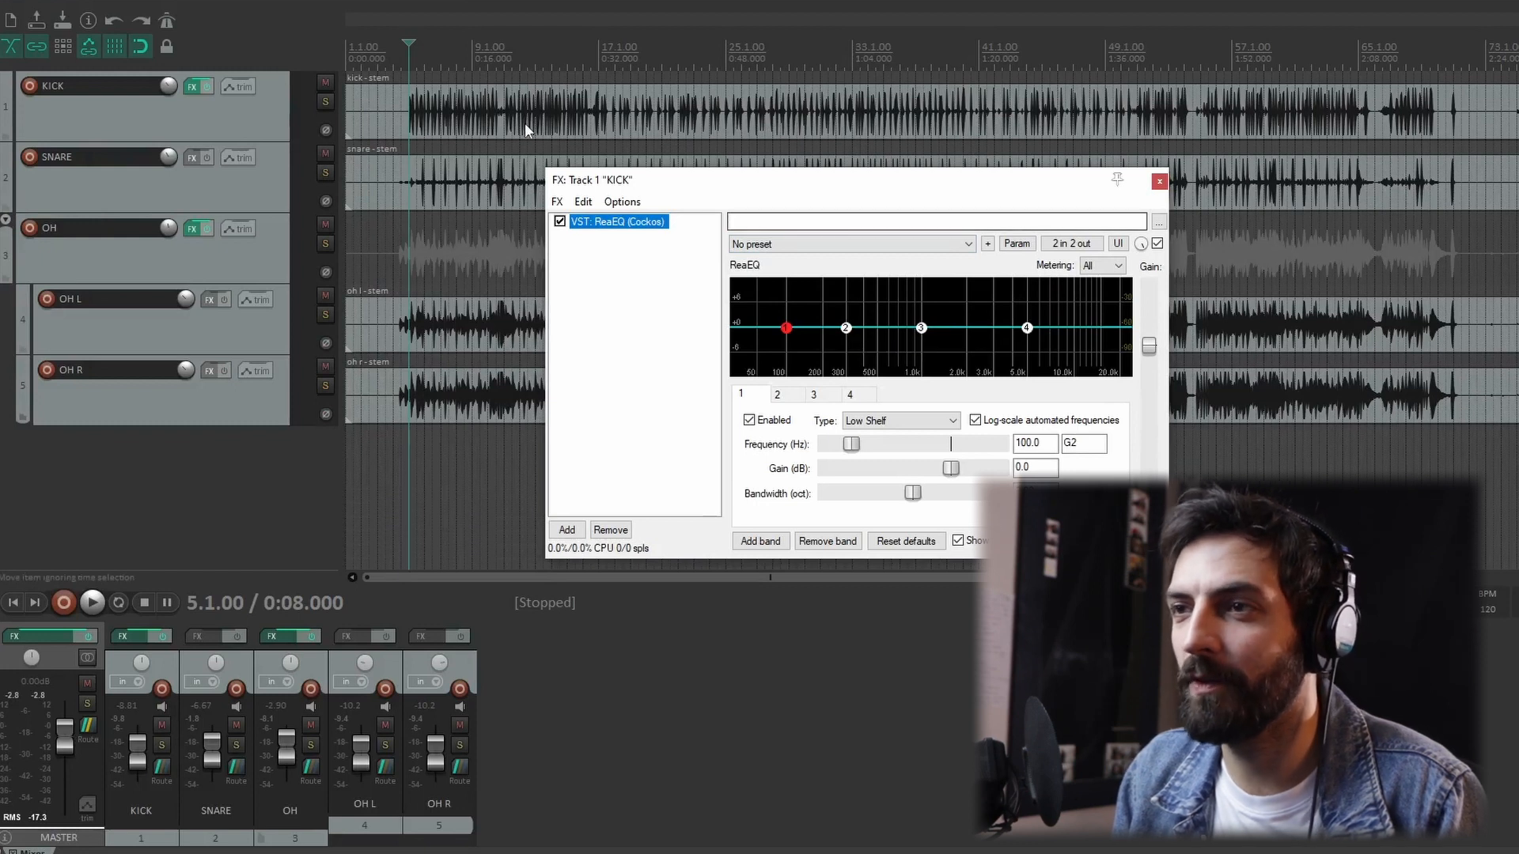
Play the KICK track soloed and make its ReaEQ band 1 a High Pass at 49.9 Hz.
key(space)
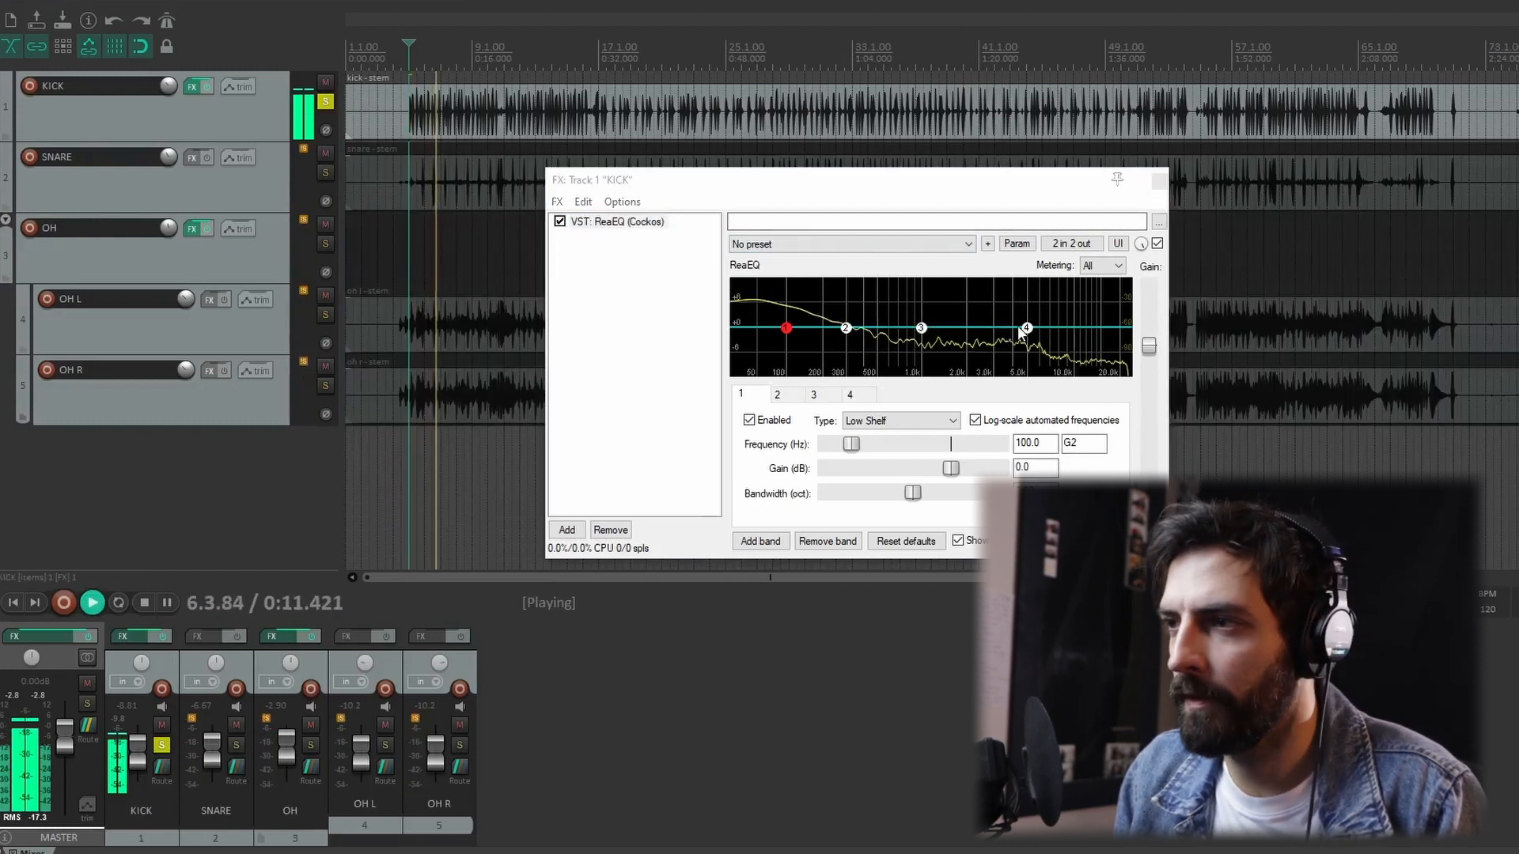
drag(786, 328, 785, 326)
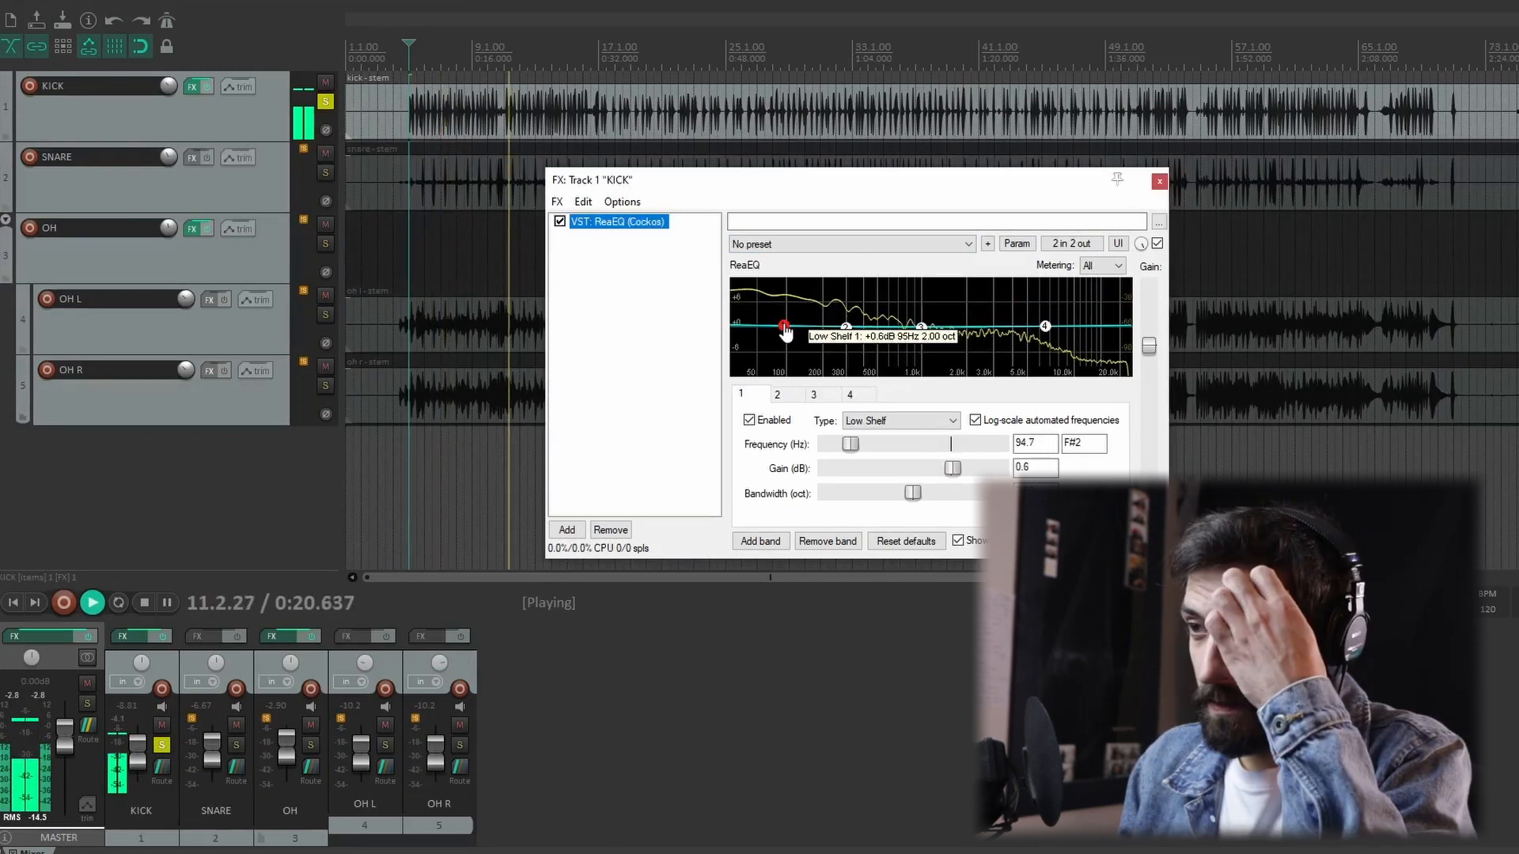
drag(784, 327, 786, 326)
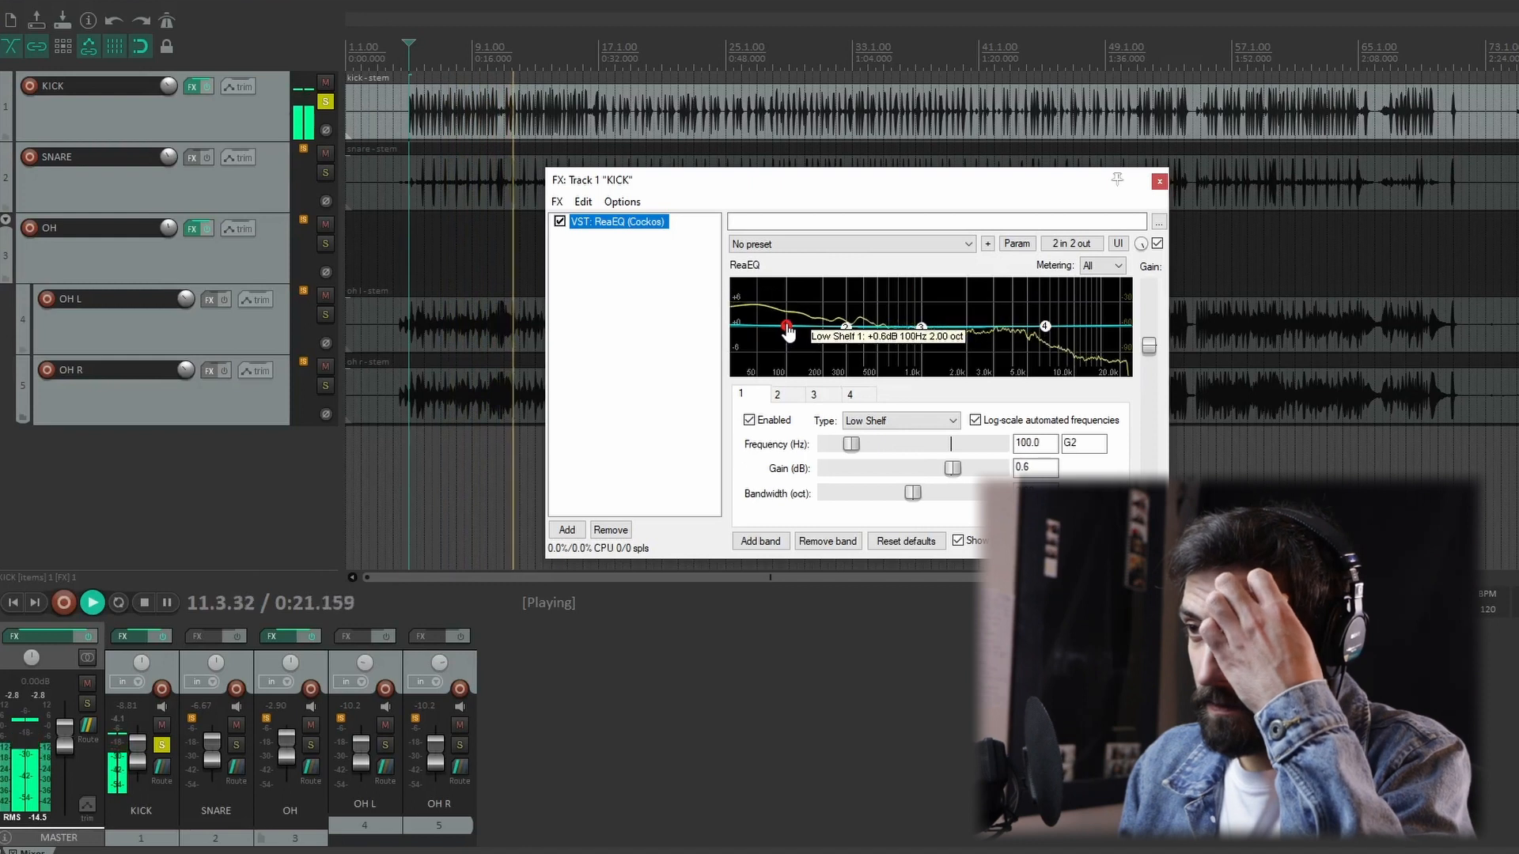
click(876, 421)
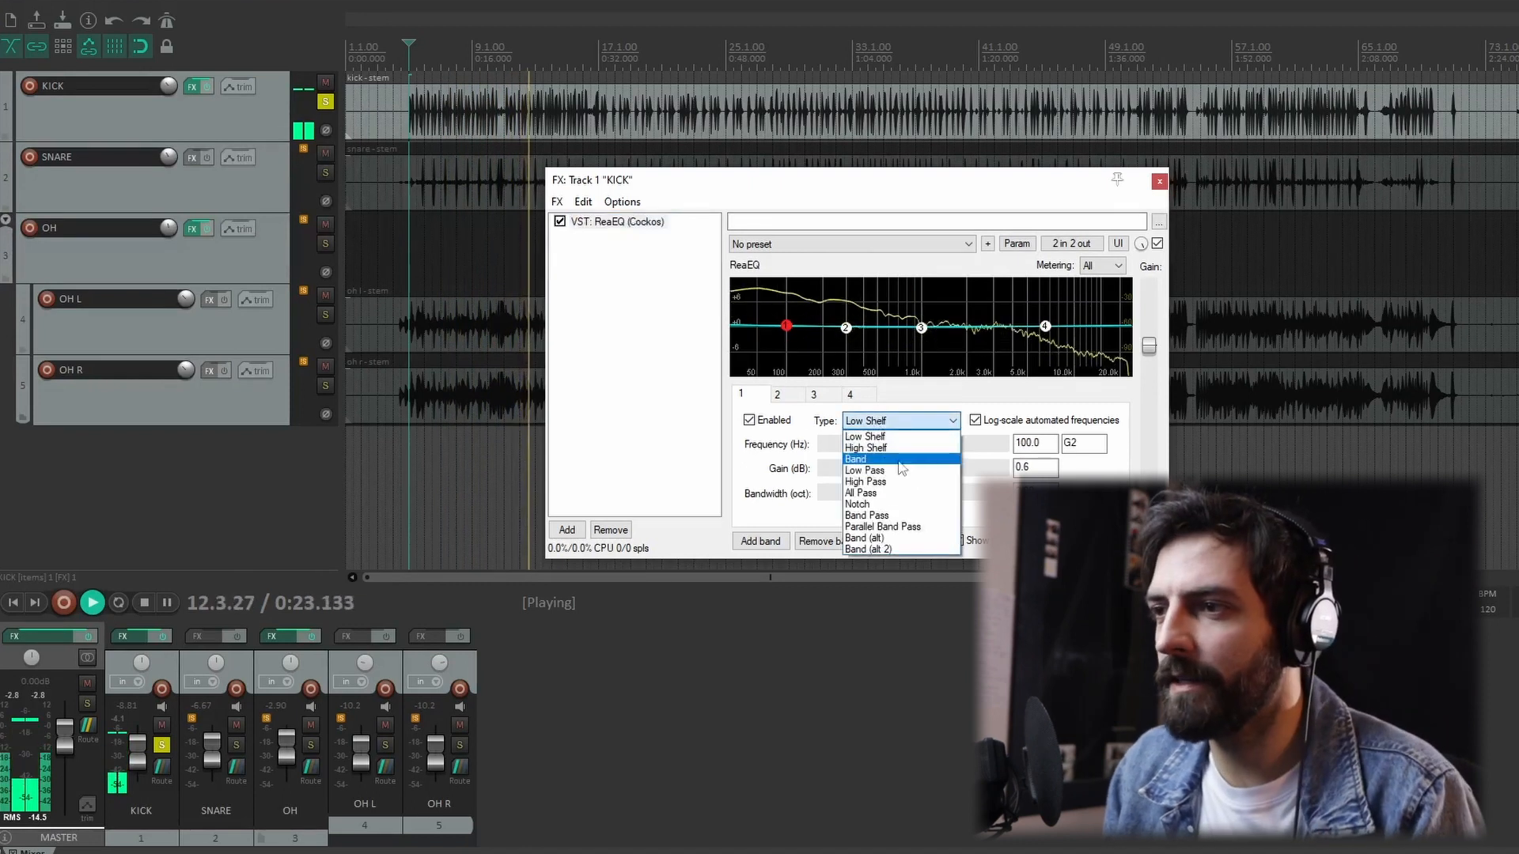
click(895, 484)
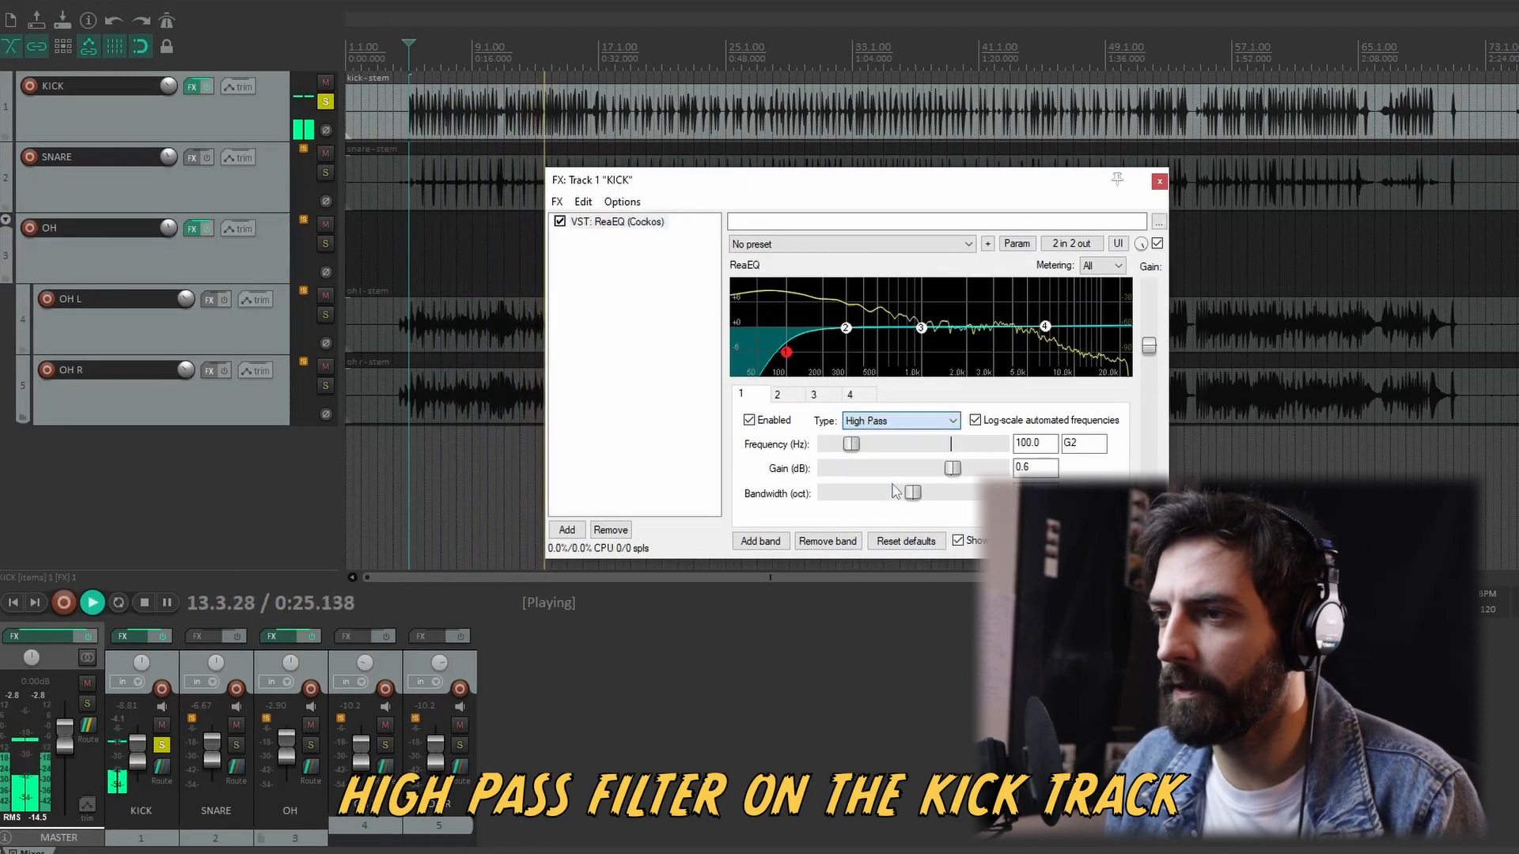
drag(786, 349, 757, 360)
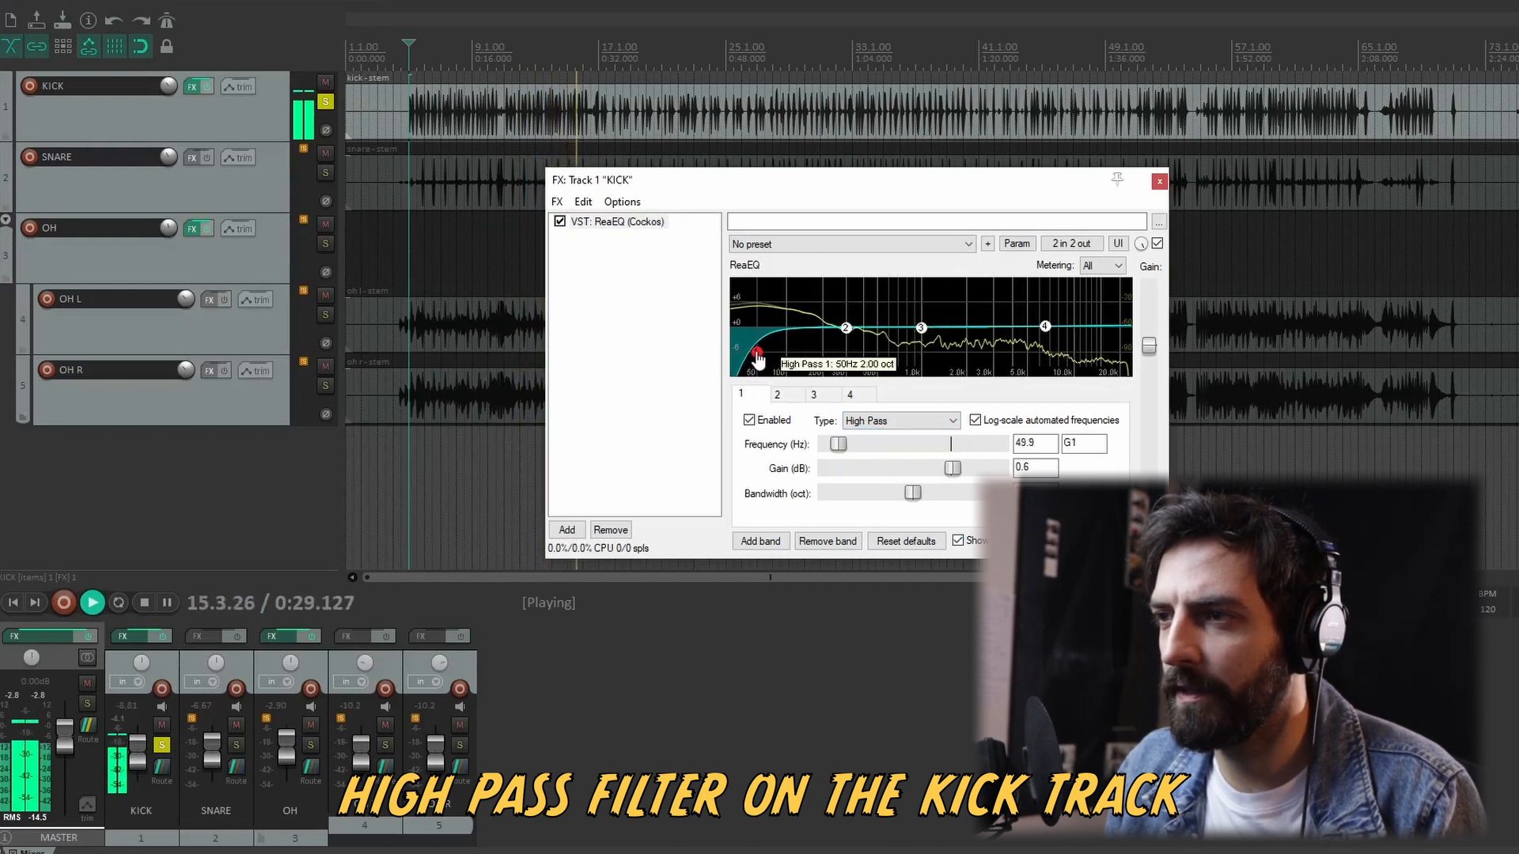
Compare the soloed KICK with ReaEQ bypassed and enabled, leave it enabled, stop playback and remove the solo.
click(560, 222)
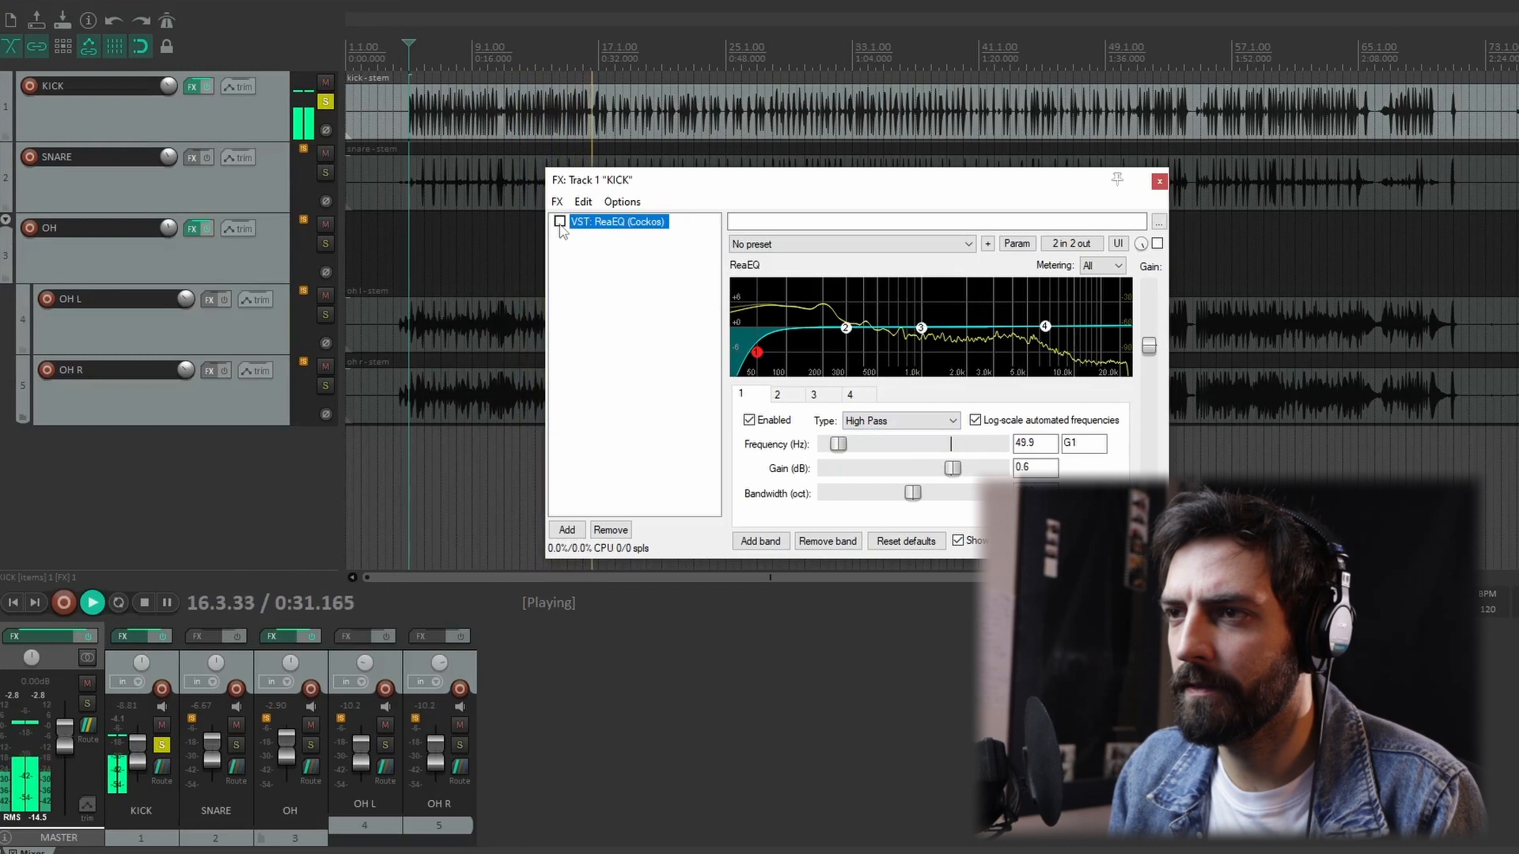
click(560, 221)
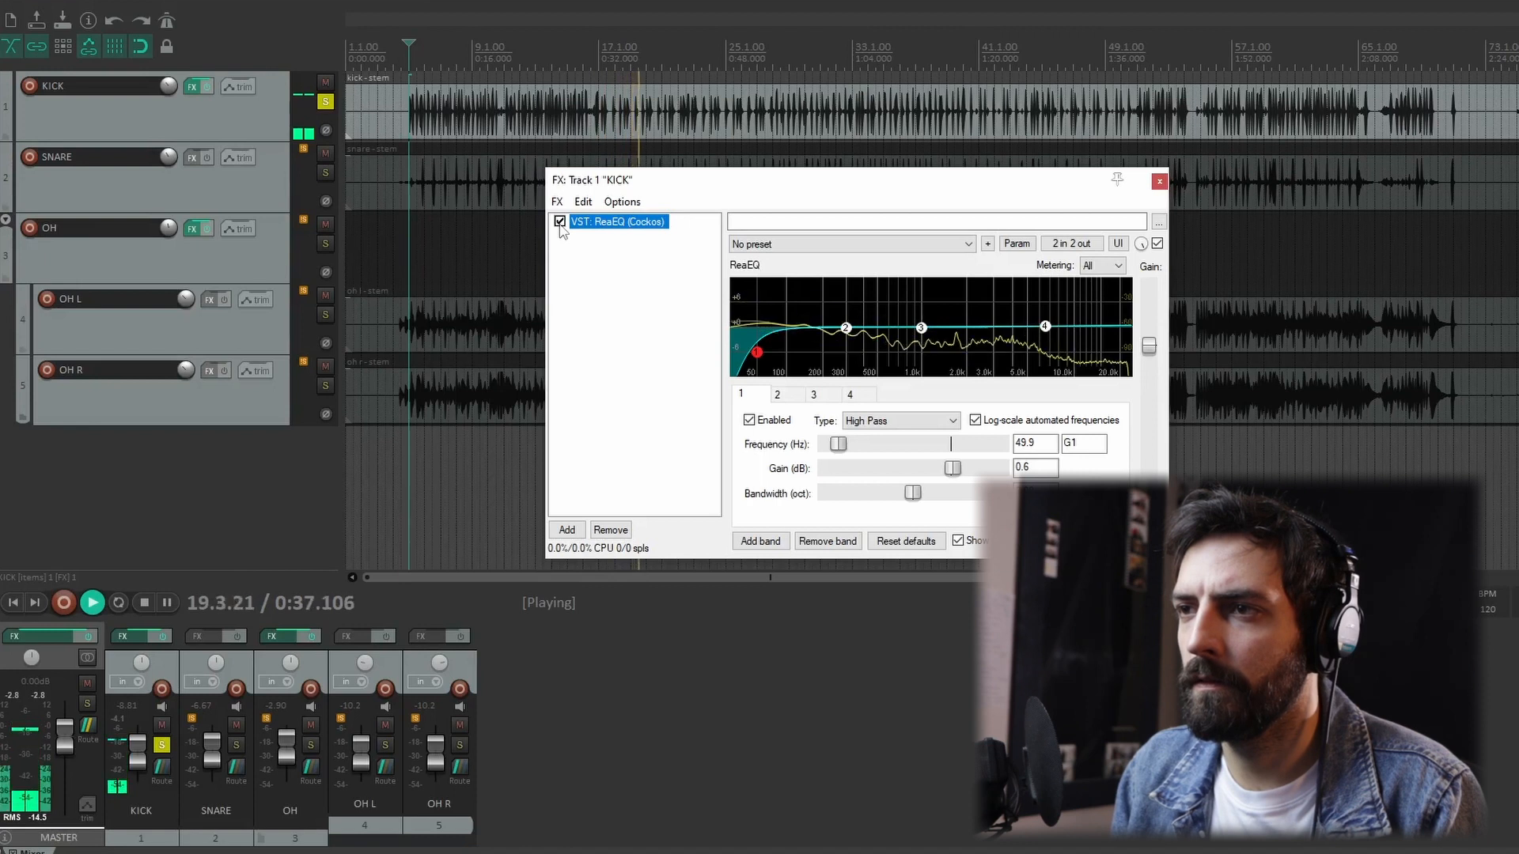
key(space)
click(326, 103)
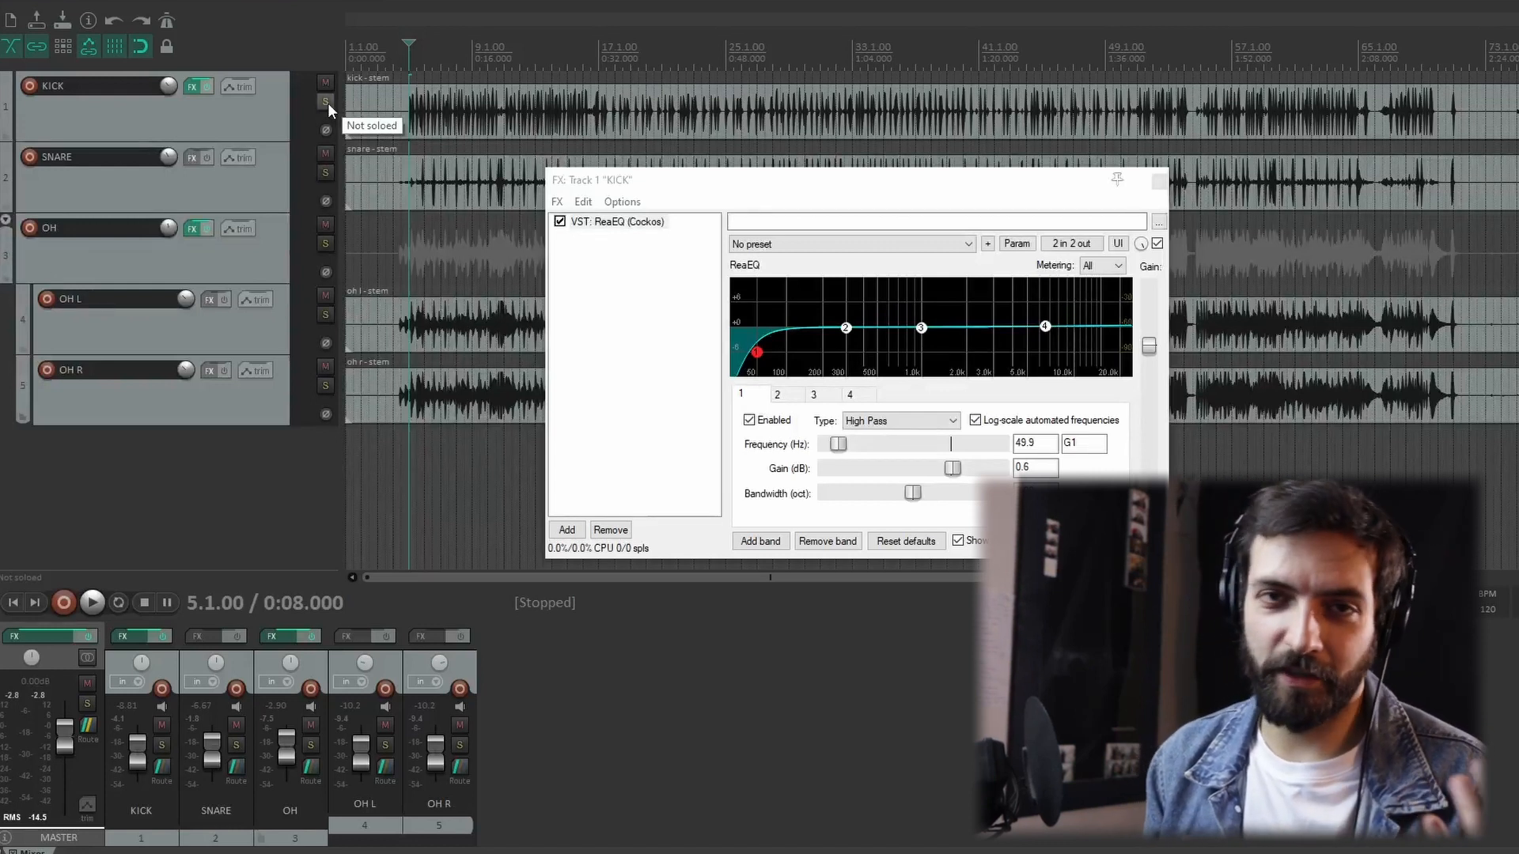
Cut the KICK's ReaEQ band 3 by 2.9 dB at 3368.6 Hz with a 1.10 oct bandwidth, checking it in the full mix.
drag(749, 179, 698, 178)
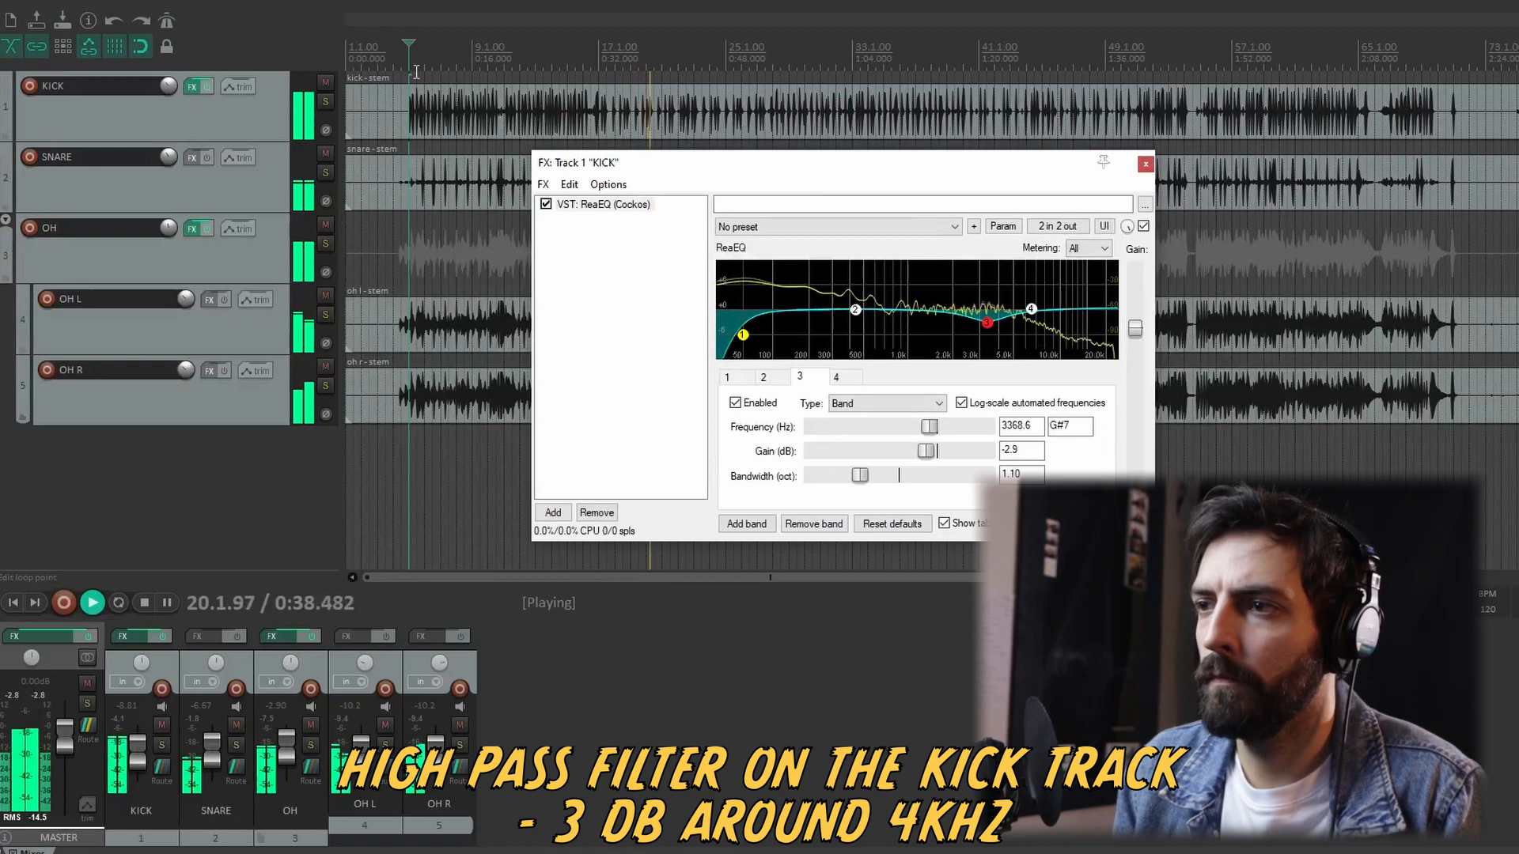
key(space)
Add the JS: Huge Booty Bass Enhancer effect to the KICK track's FX chain and move the FX window aside.
right_click(656, 329)
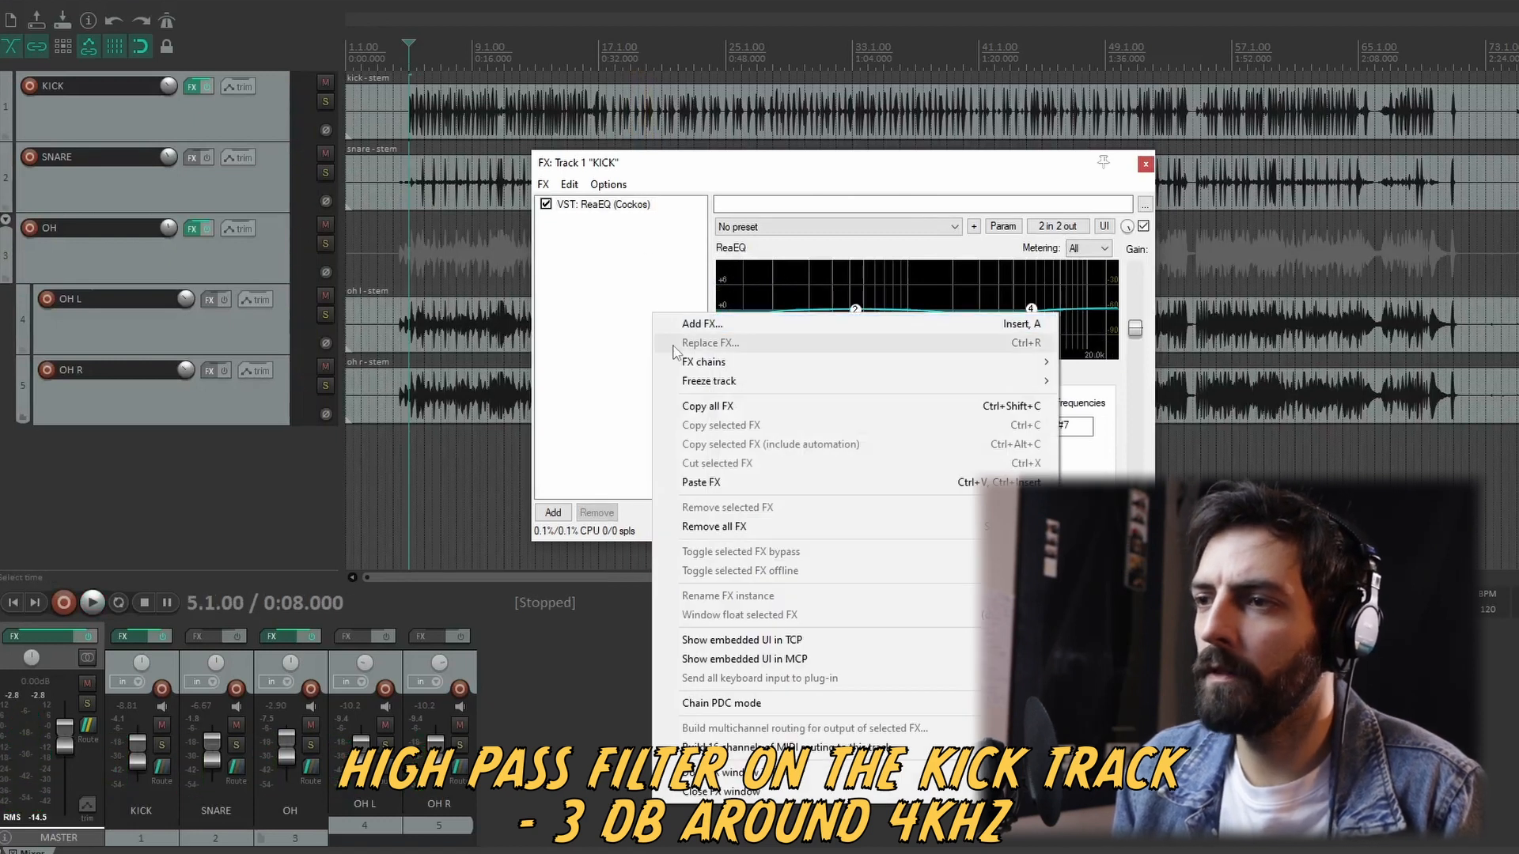
click(669, 325)
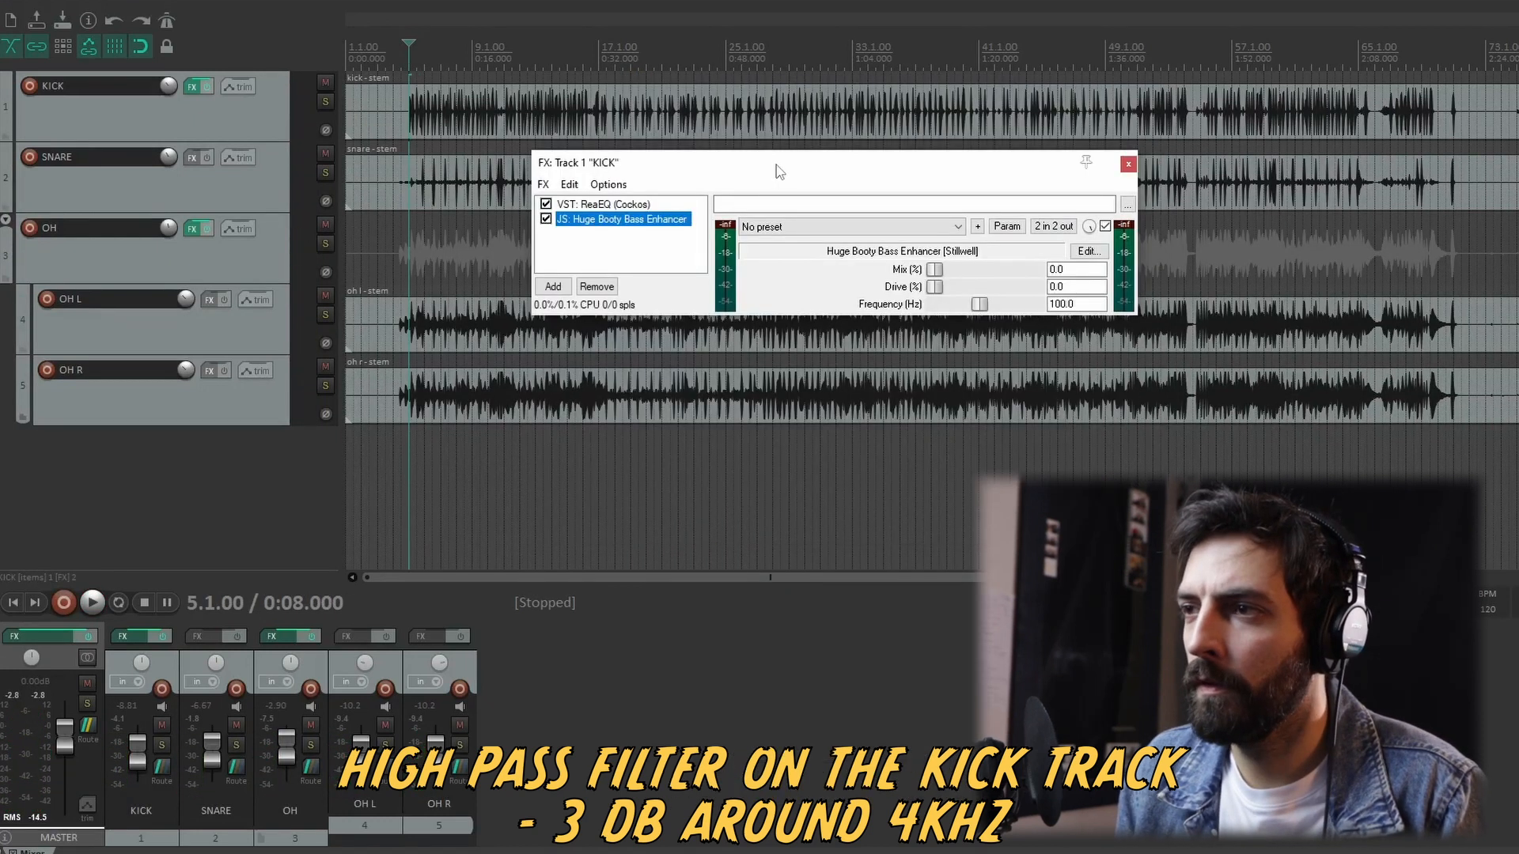
drag(774, 162, 666, 167)
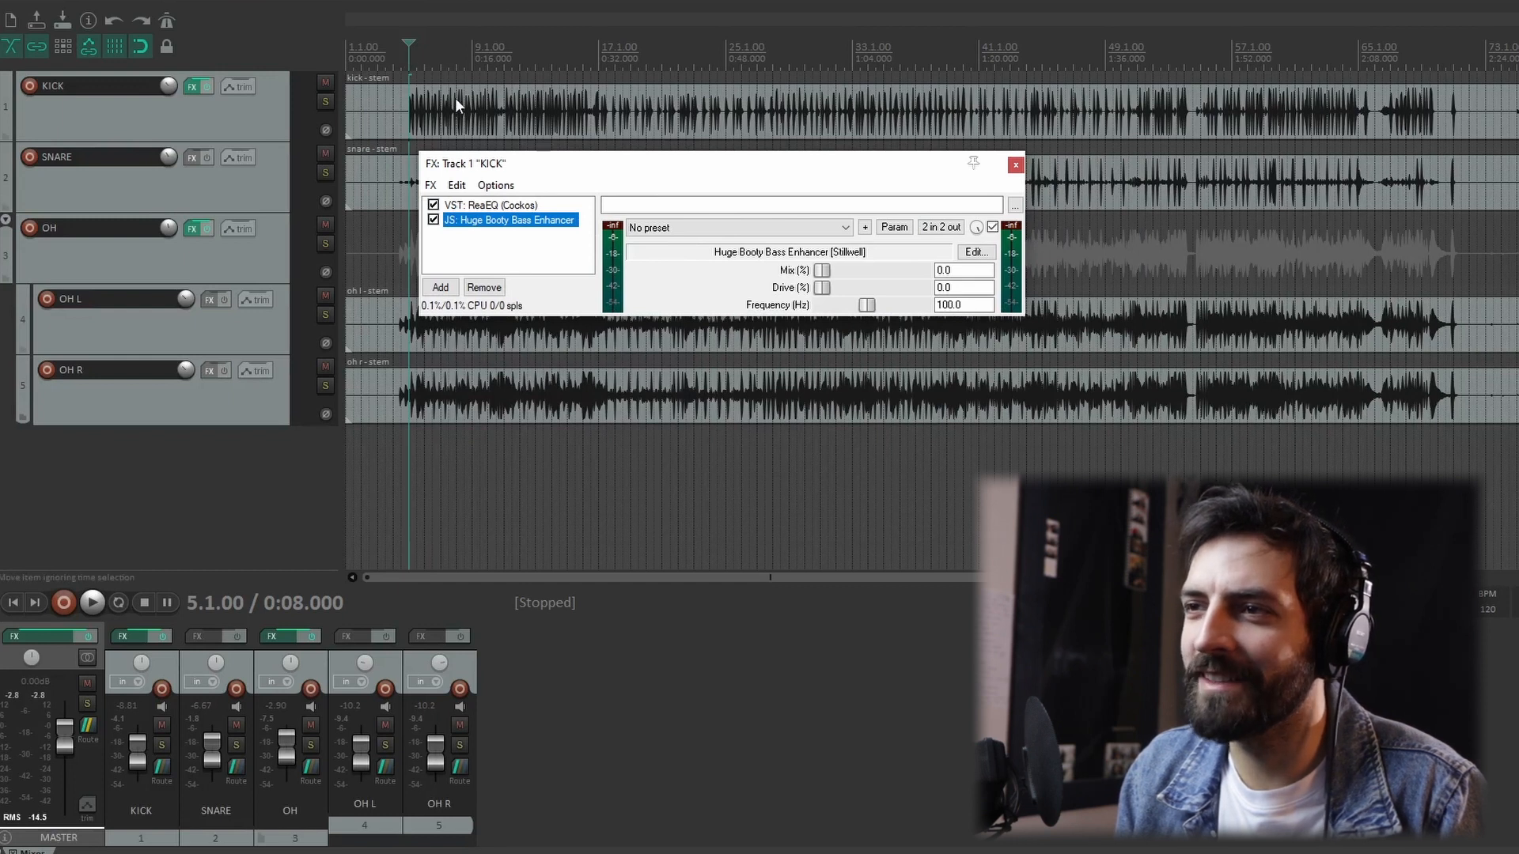
Place the Bass Enhancer before ReaEQ, set Mix 78.6%, Drive 46.0% and Frequency 81.0 Hz, and check the KICK soloed and in the mix.
key(space)
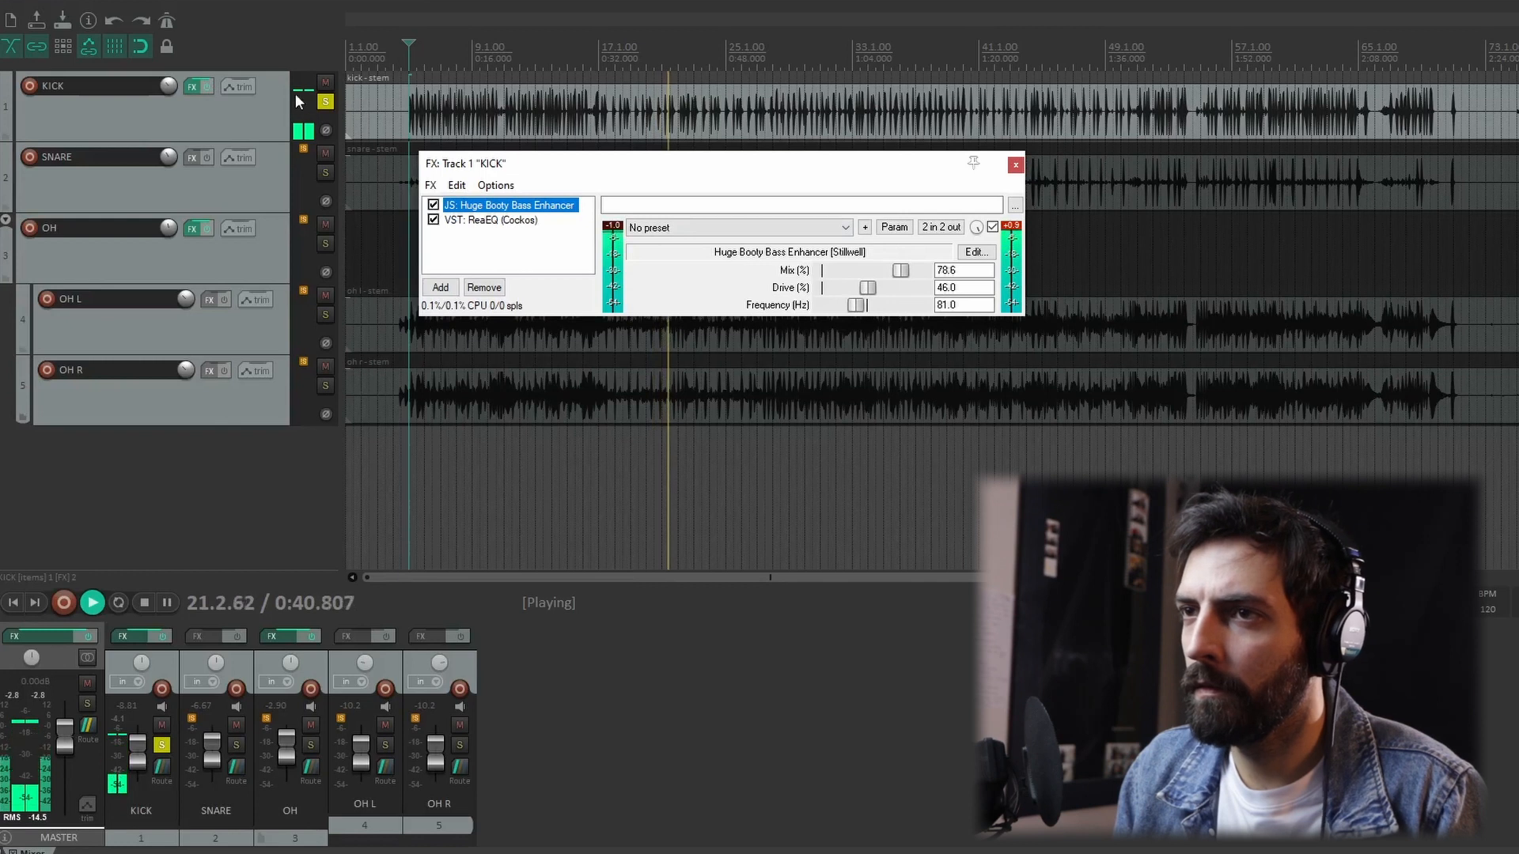
click(324, 100)
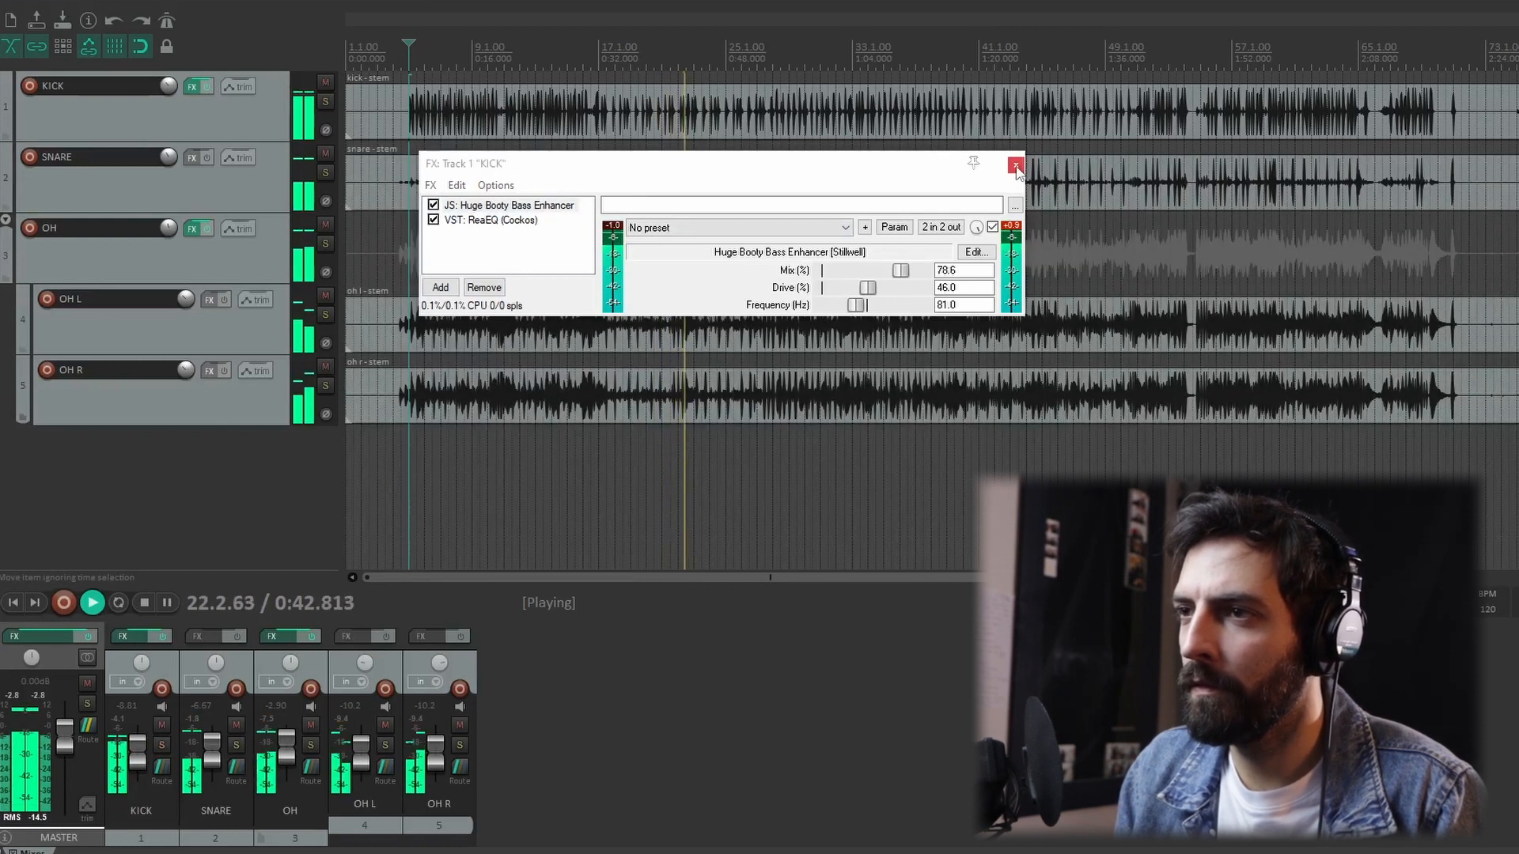
key(space)
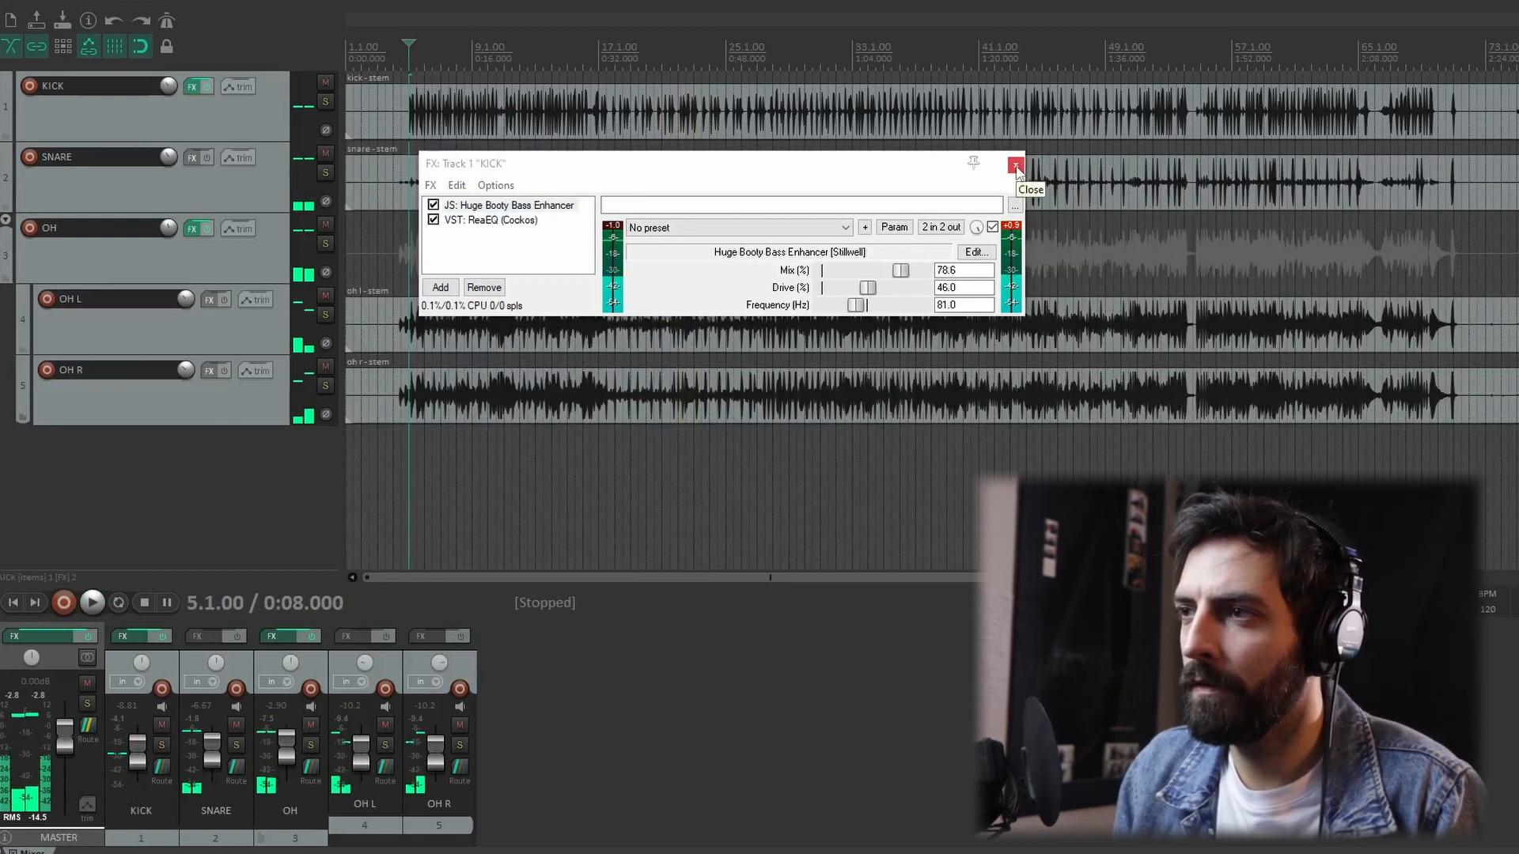
Float the KICK's Huge Booty Bass Enhancer in its own window to examine its settings, and close that window.
drag(604, 174, 640, 171)
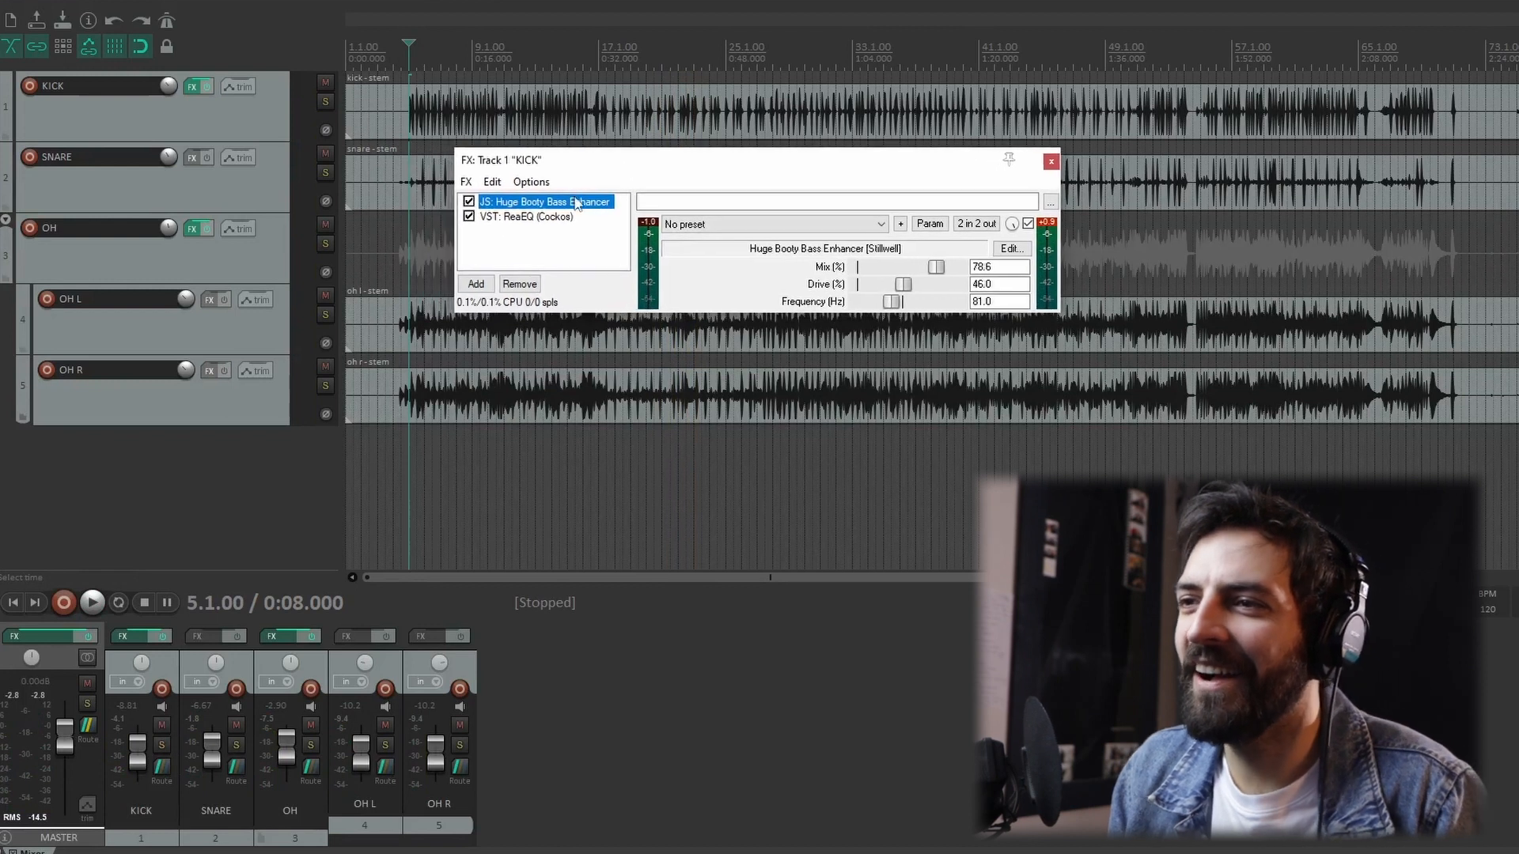
double_click(560, 209)
drag(688, 167, 771, 238)
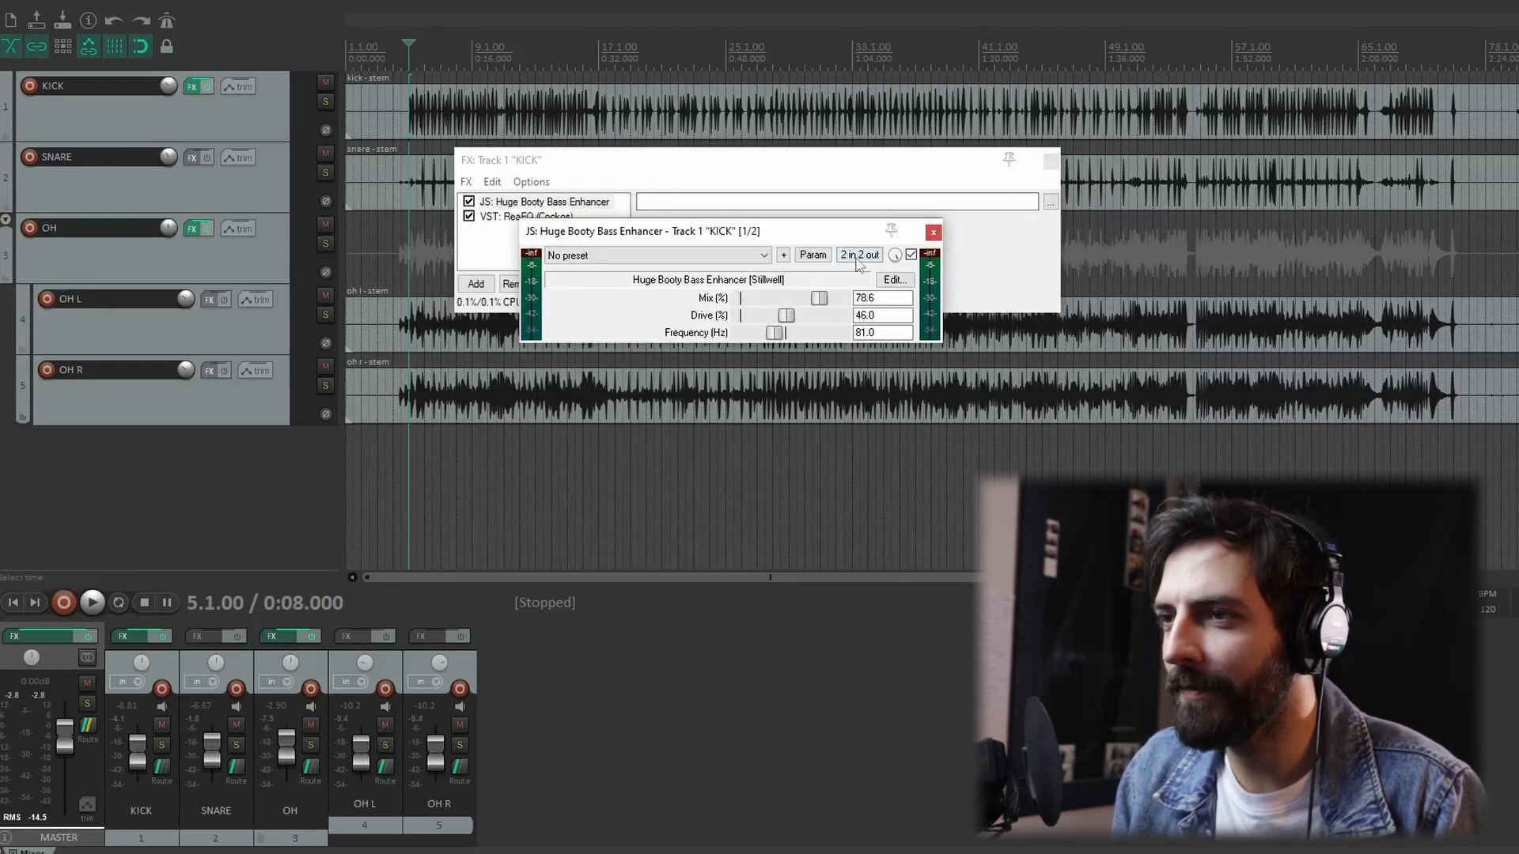
drag(762, 236, 793, 239)
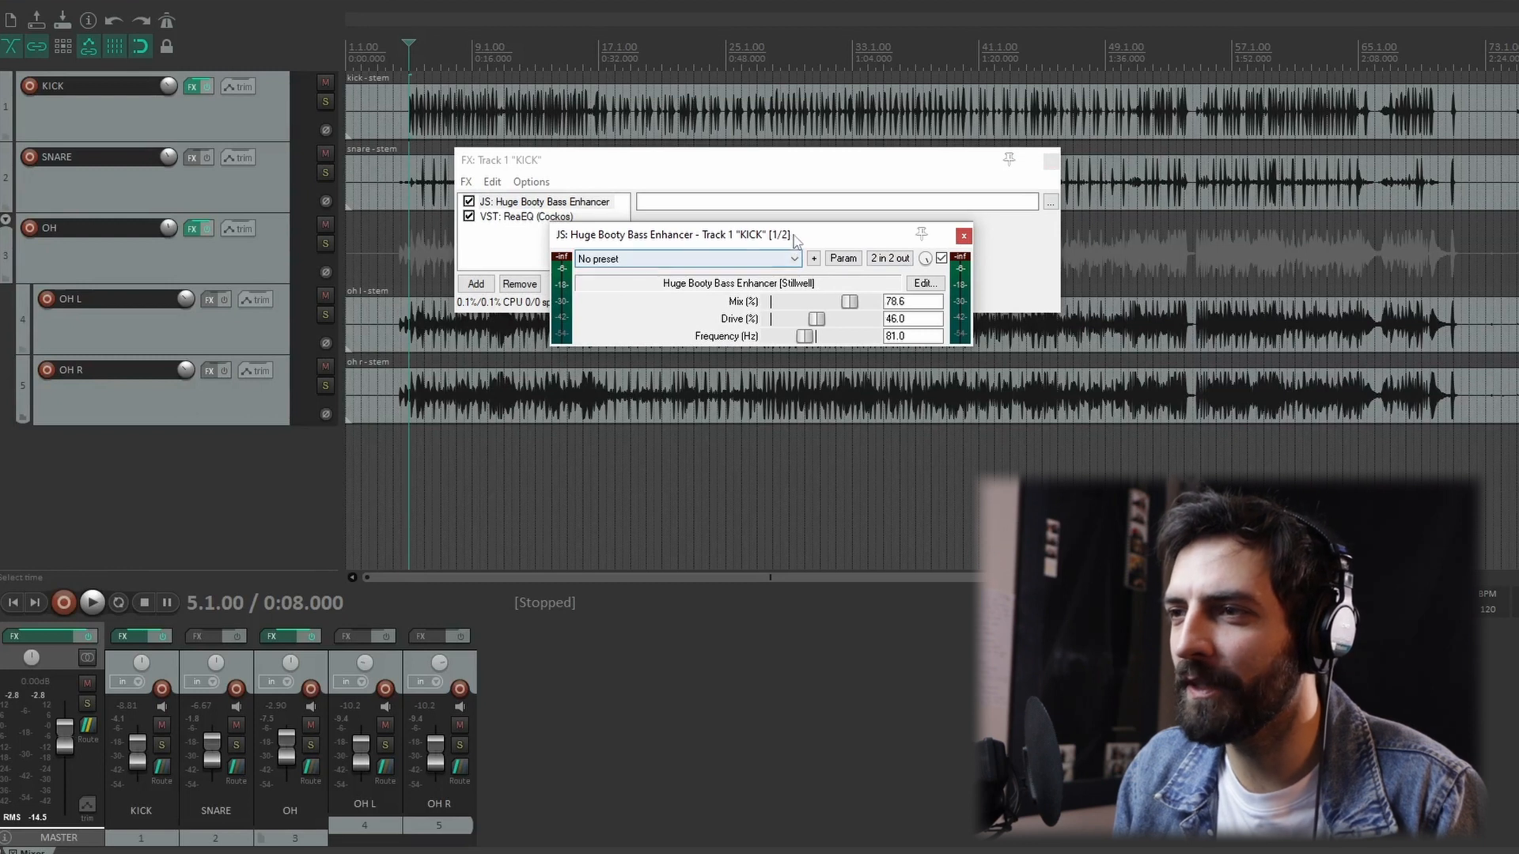
drag(954, 242, 980, 245)
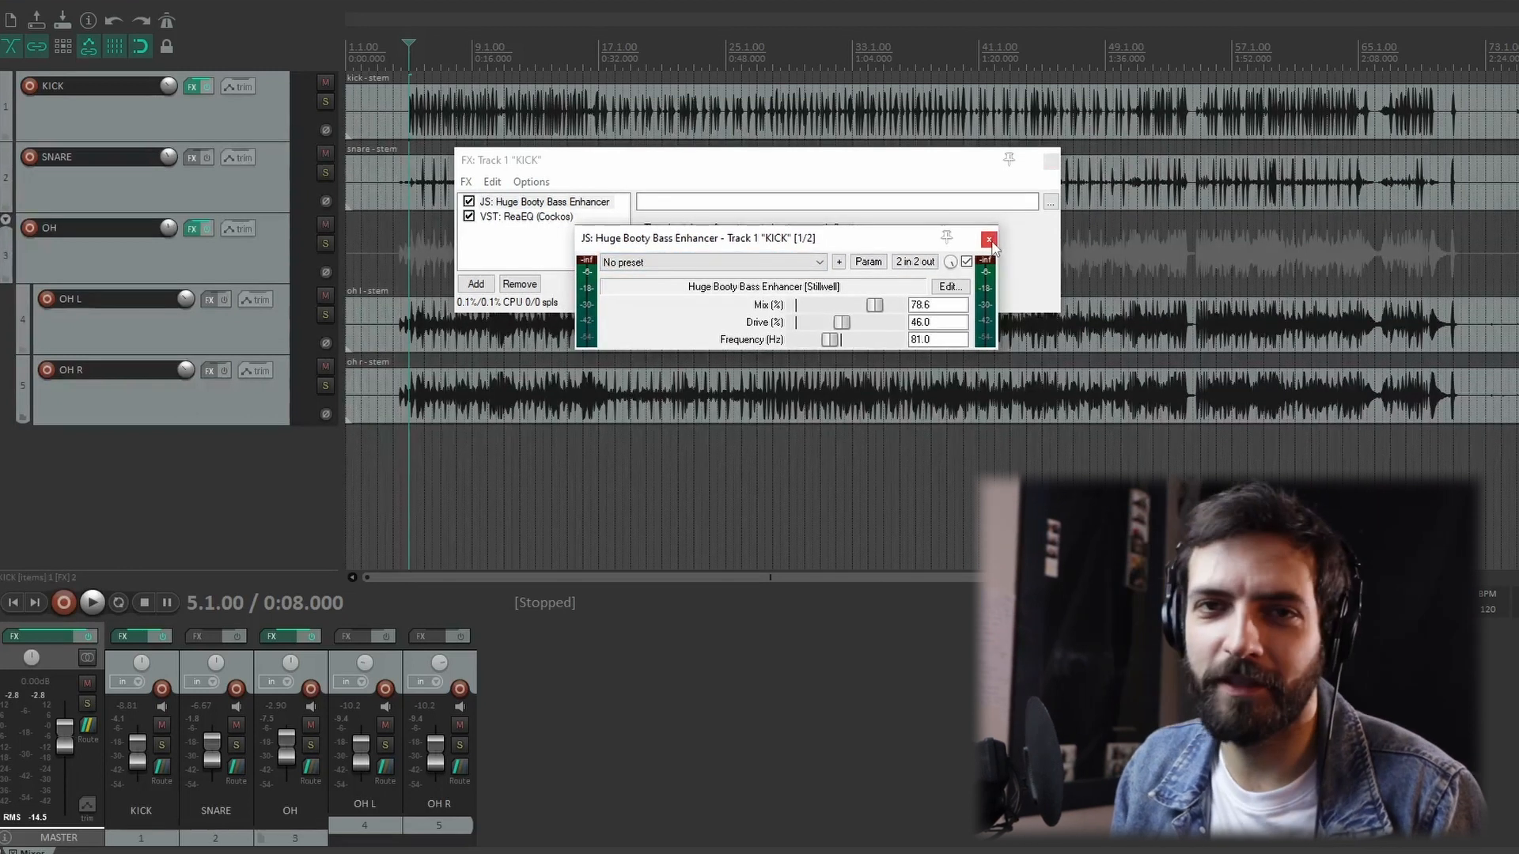
click(990, 242)
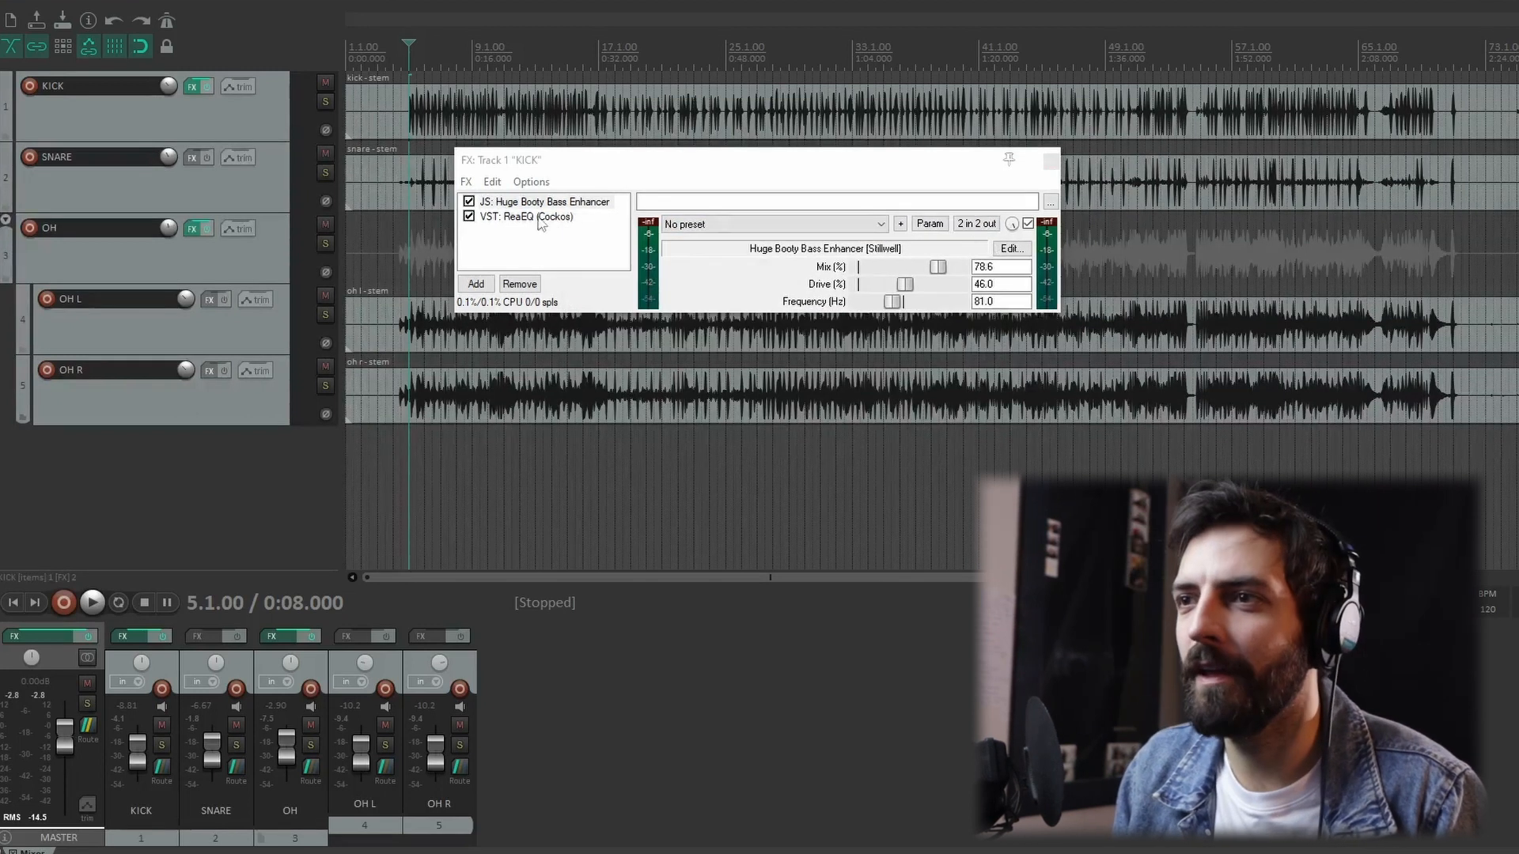
Compare the full drum mix with the KICK's Huge Booty Bass Enhancer bypassed and enabled, leave it enabled, and close its FX window.
key(space)
click(470, 203)
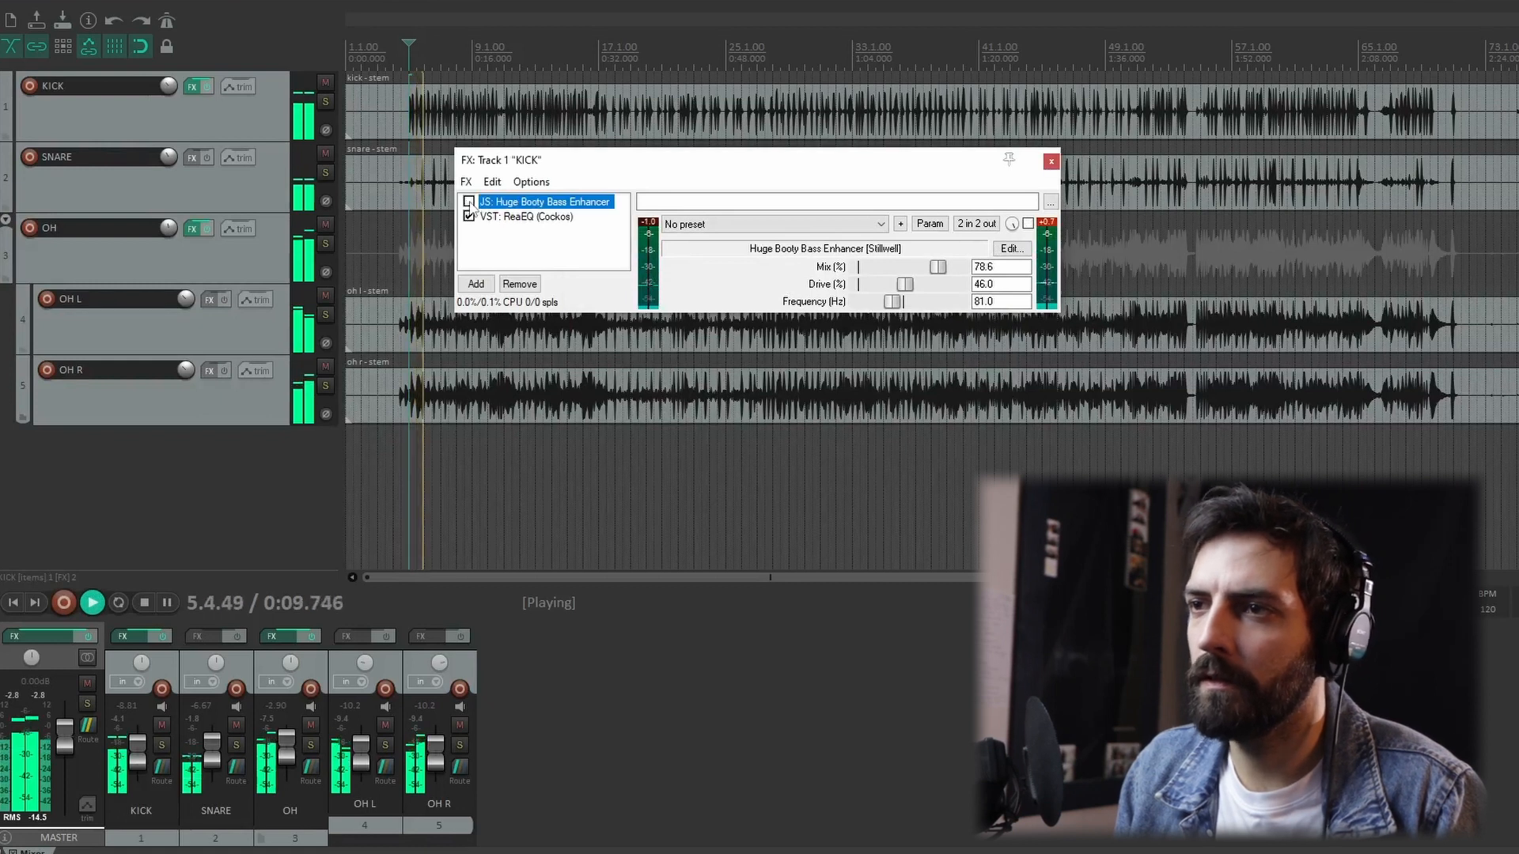
click(469, 203)
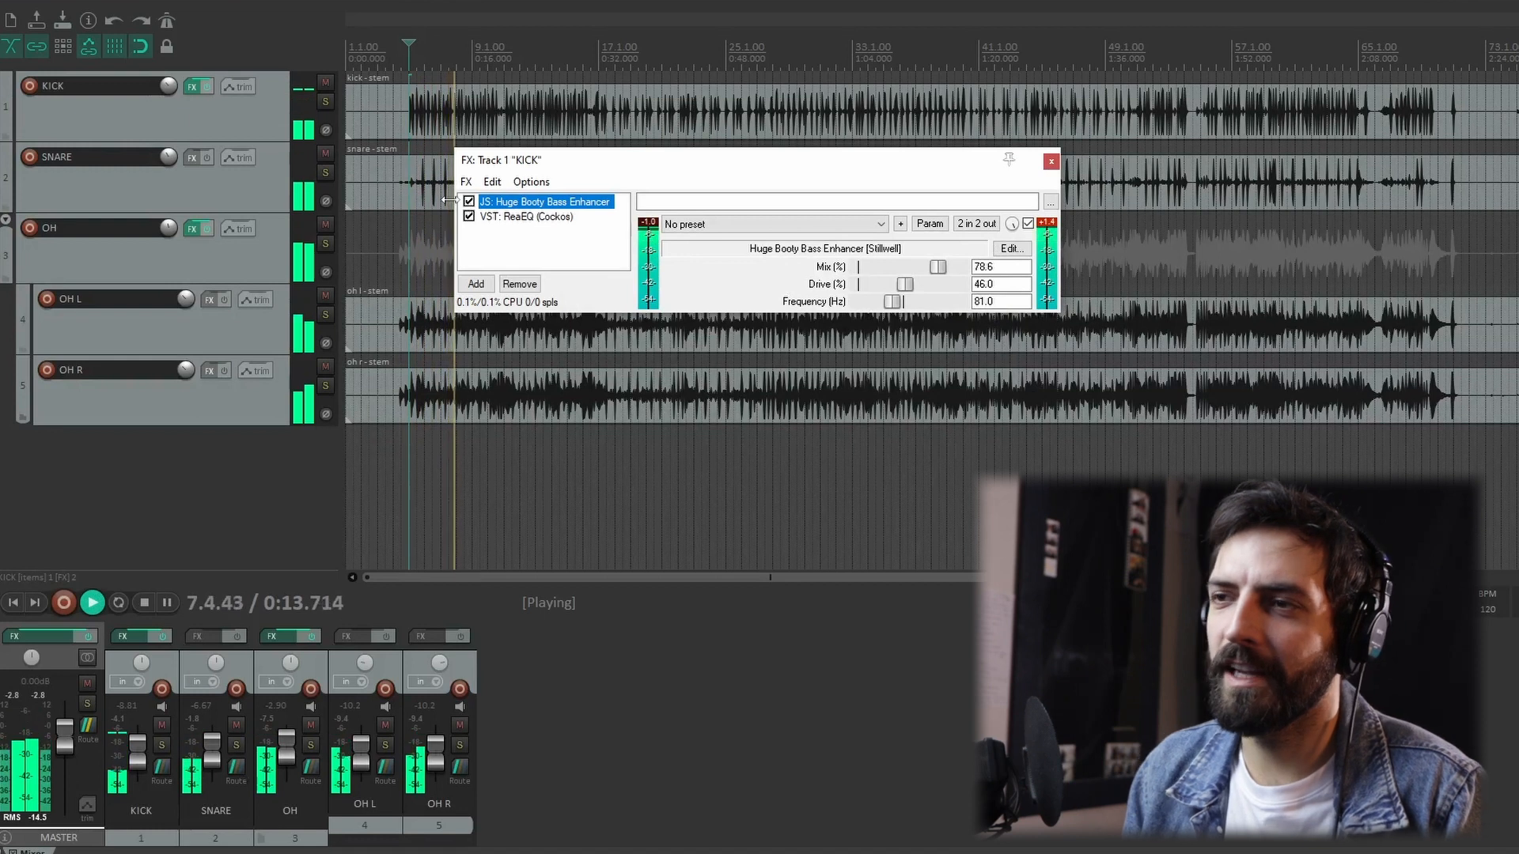
key(space)
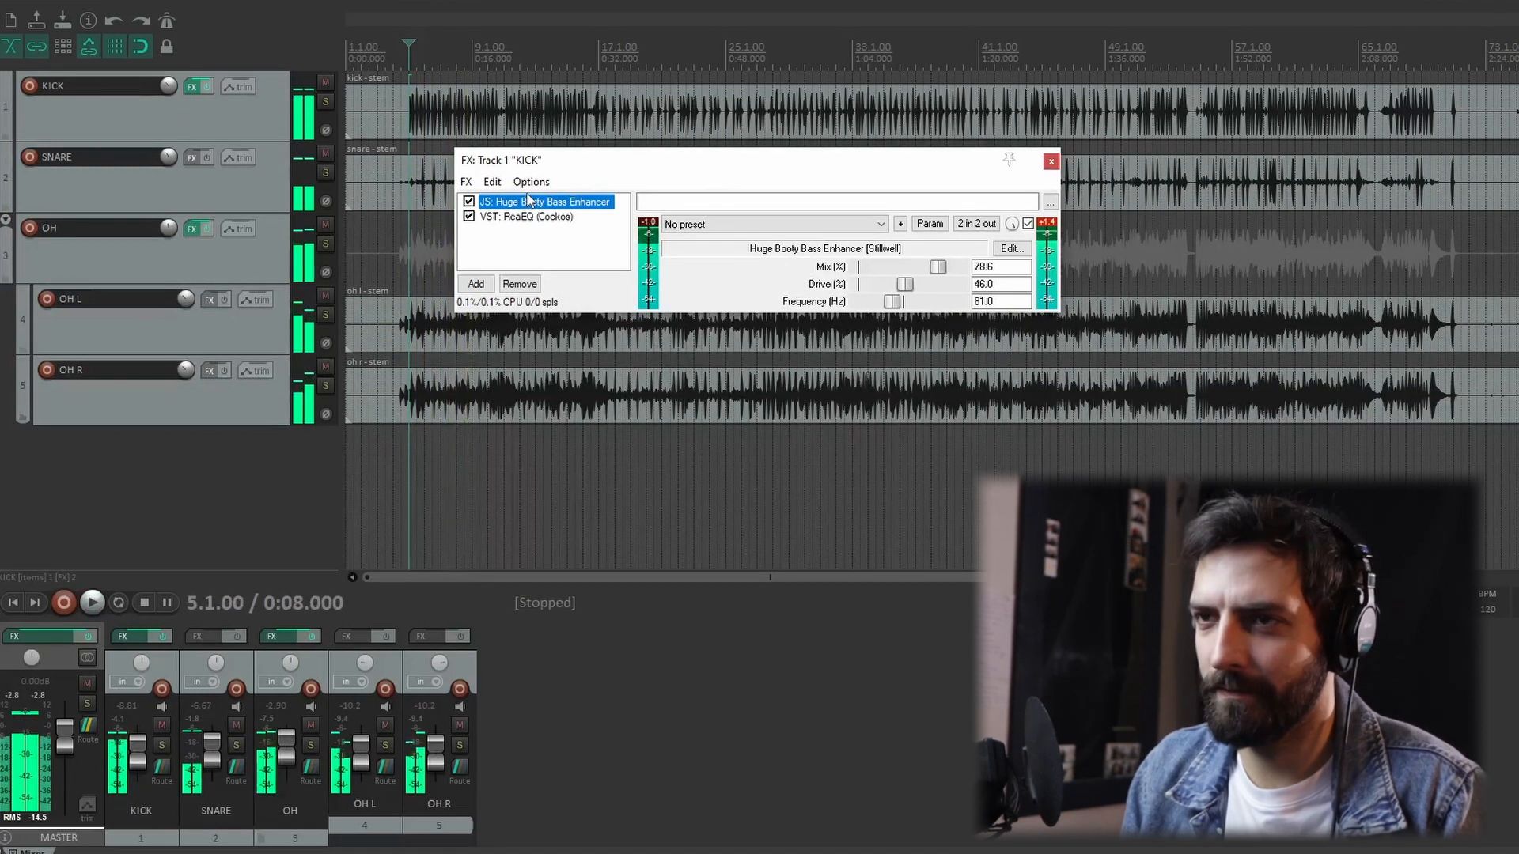
click(1051, 163)
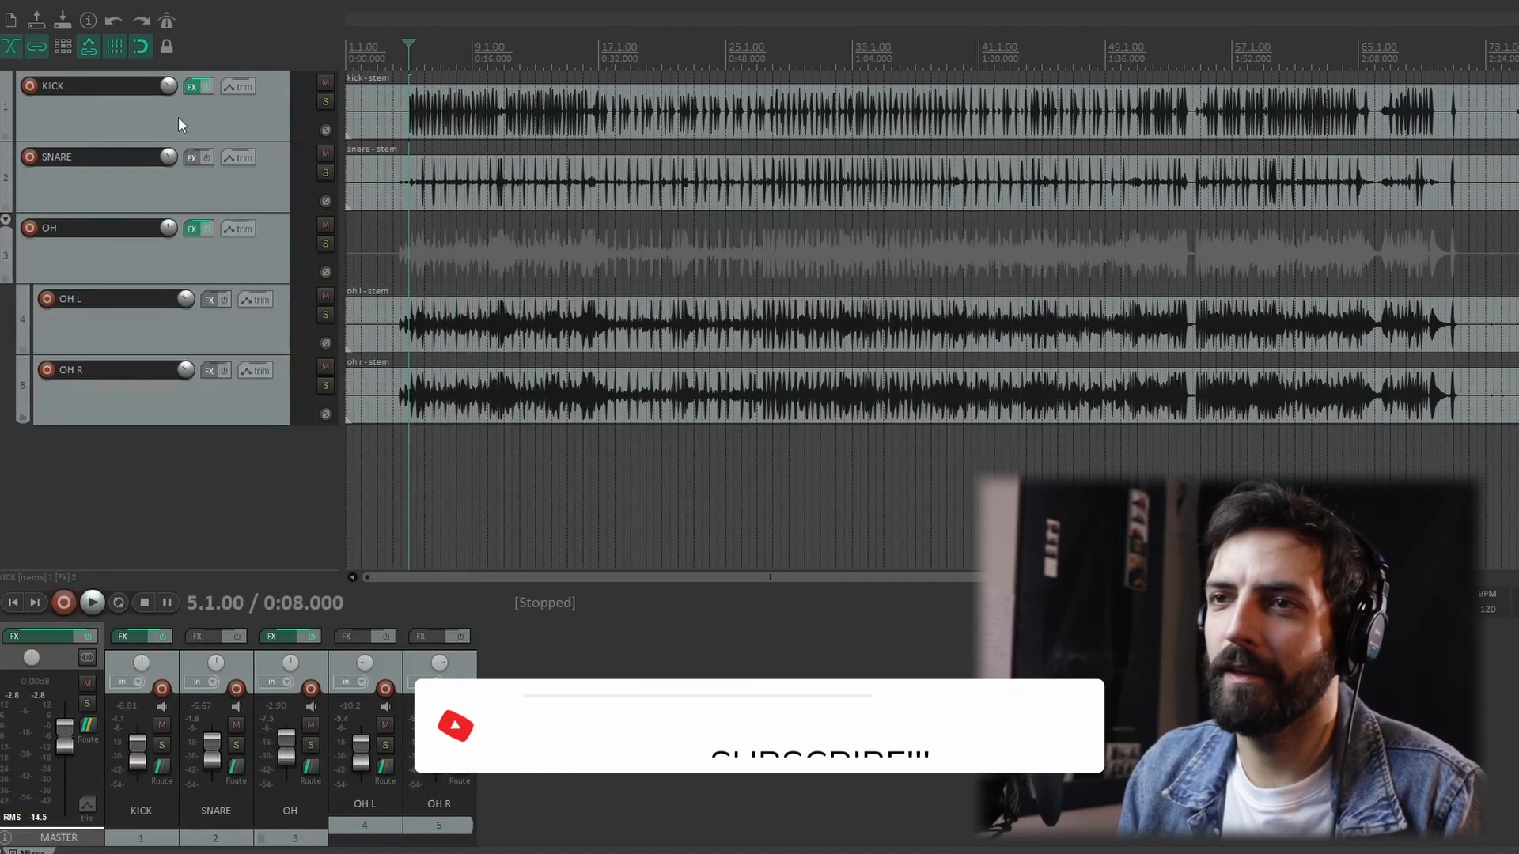
Add the ReaEQ (Cockos) effect to the SNARE track's FX chain, arranging the FX windows clear of the track controls.
click(218, 130)
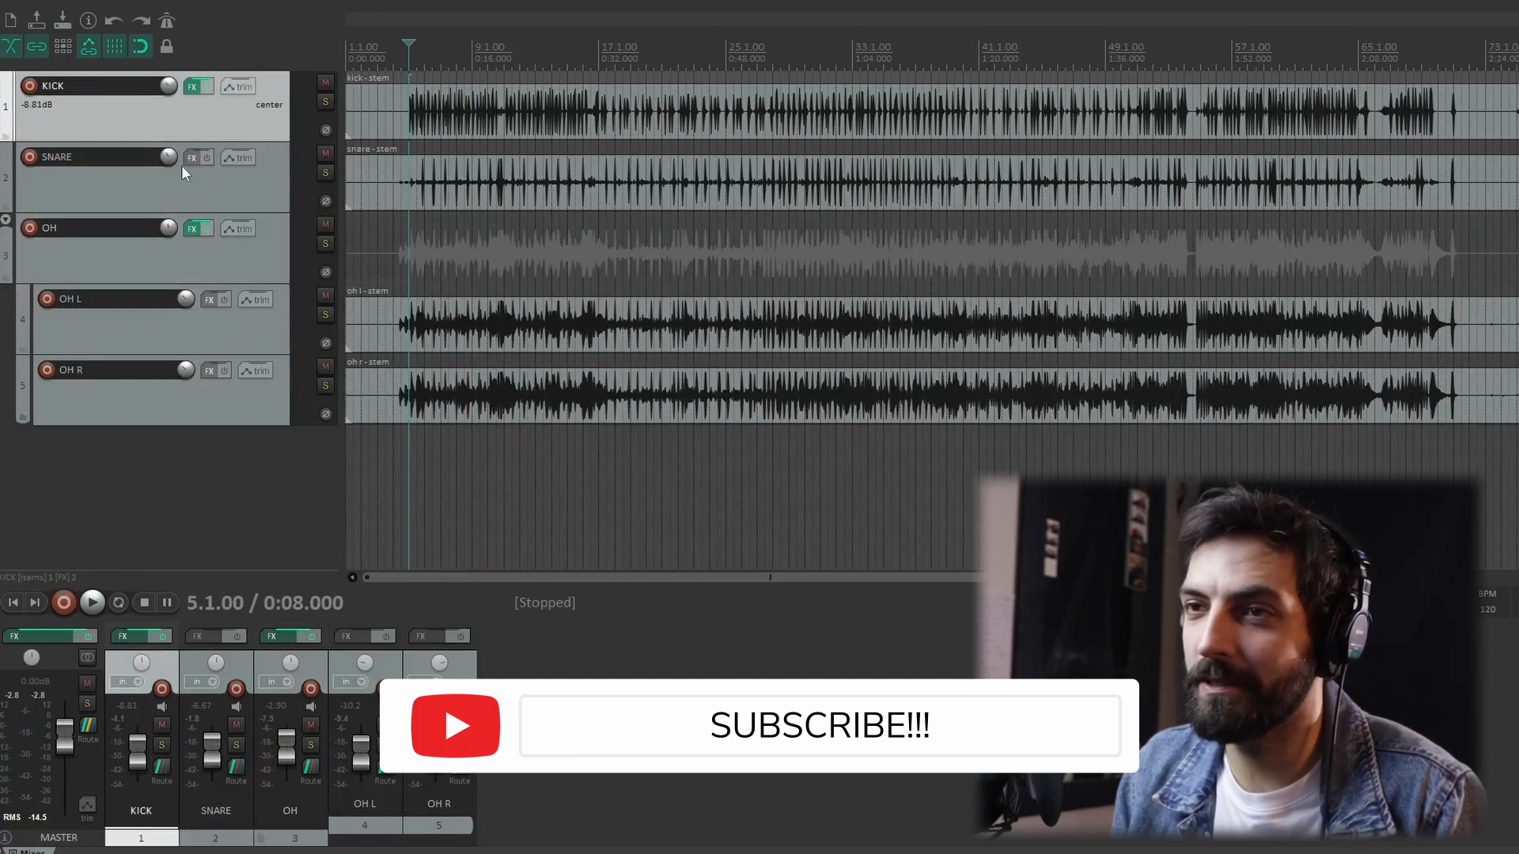
click(177, 268)
click(178, 182)
click(189, 159)
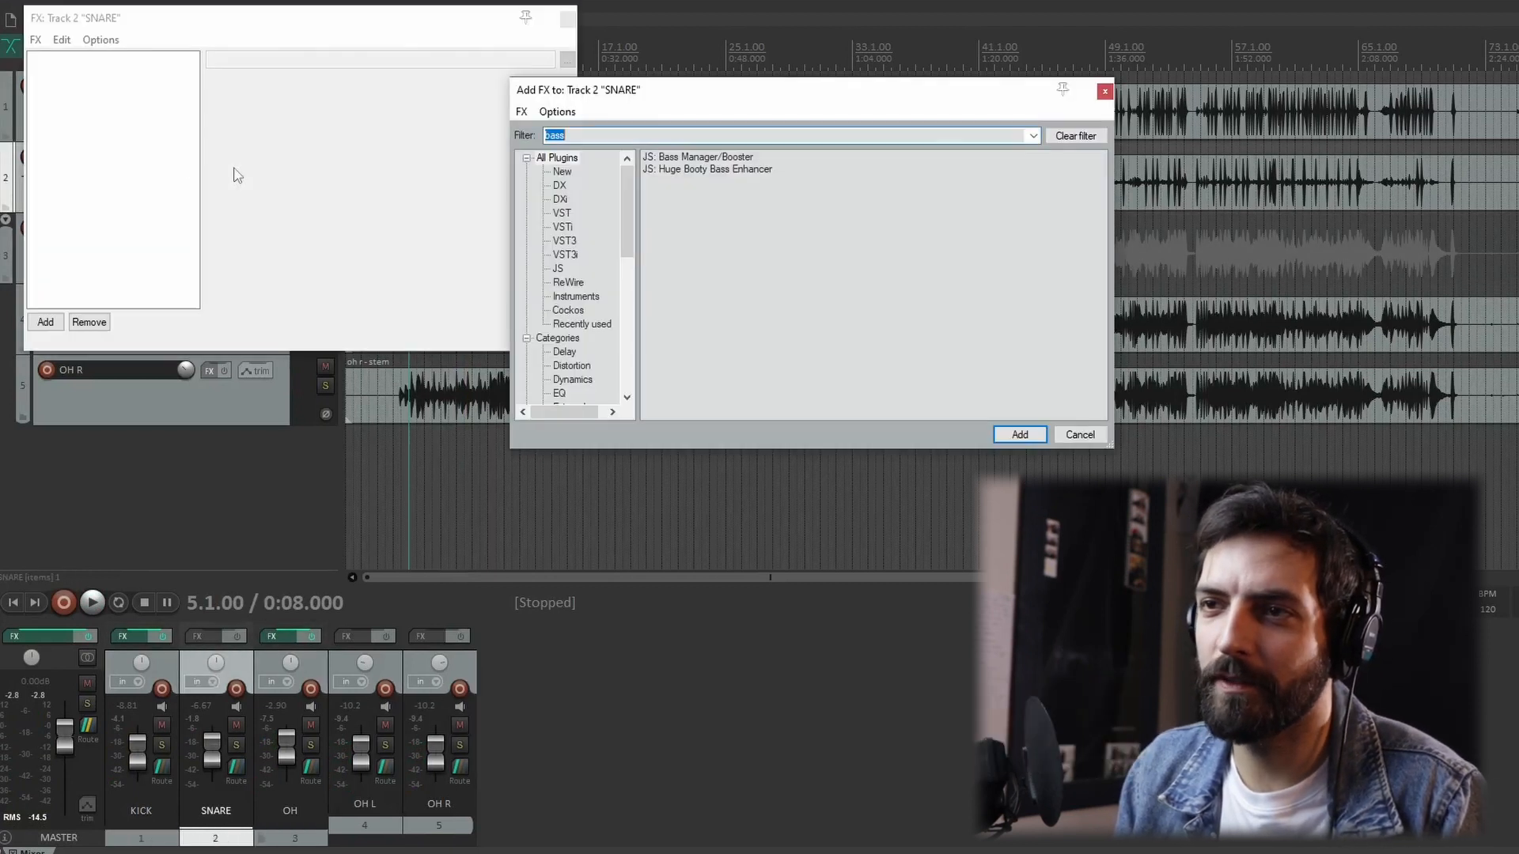
drag(728, 90, 851, 90)
drag(304, 21, 370, 145)
drag(938, 92, 817, 132)
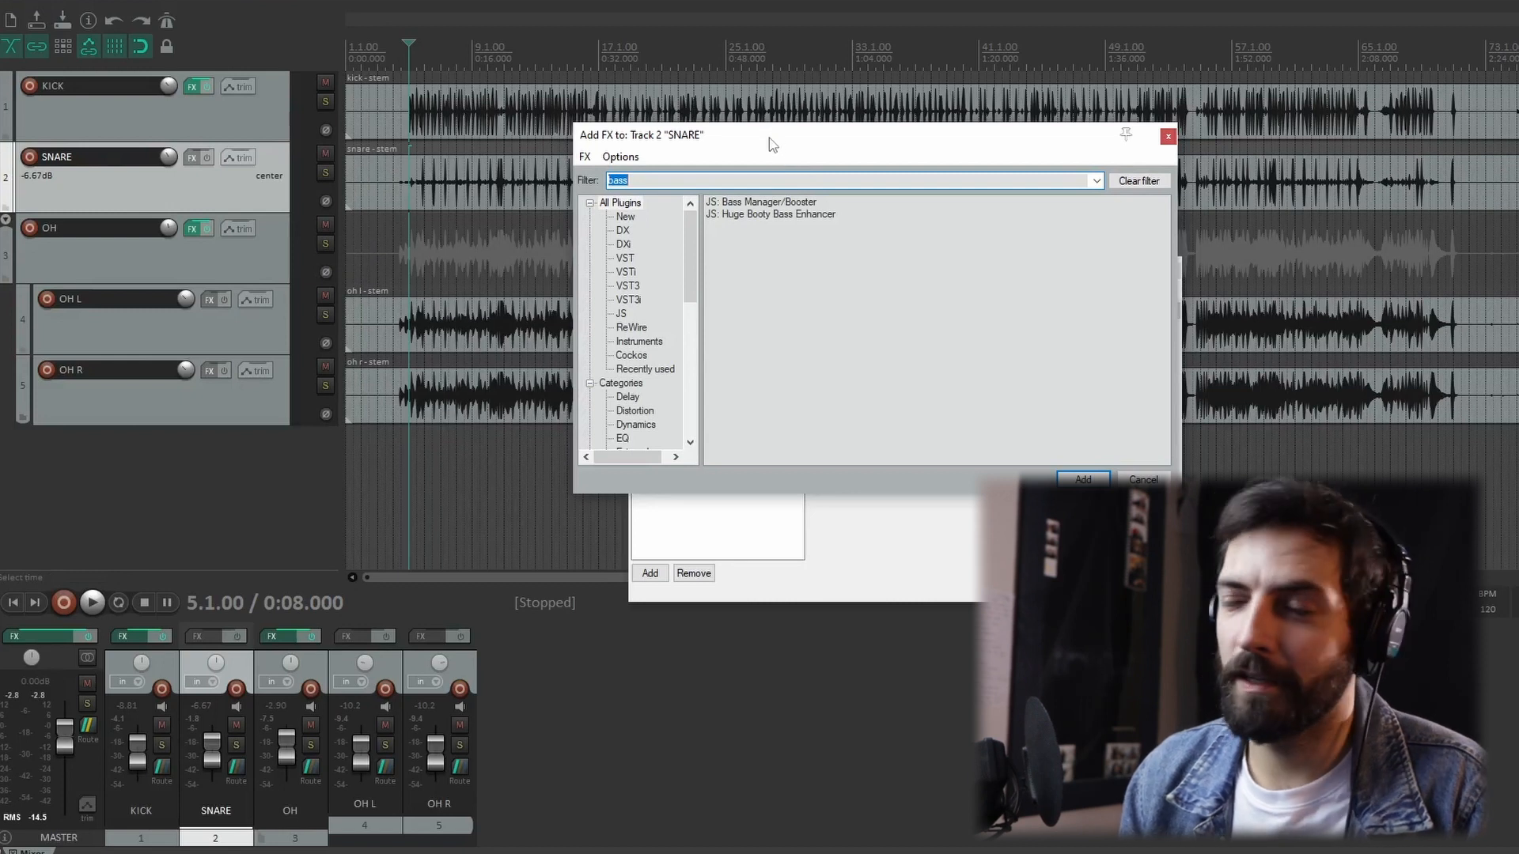
text(eq)
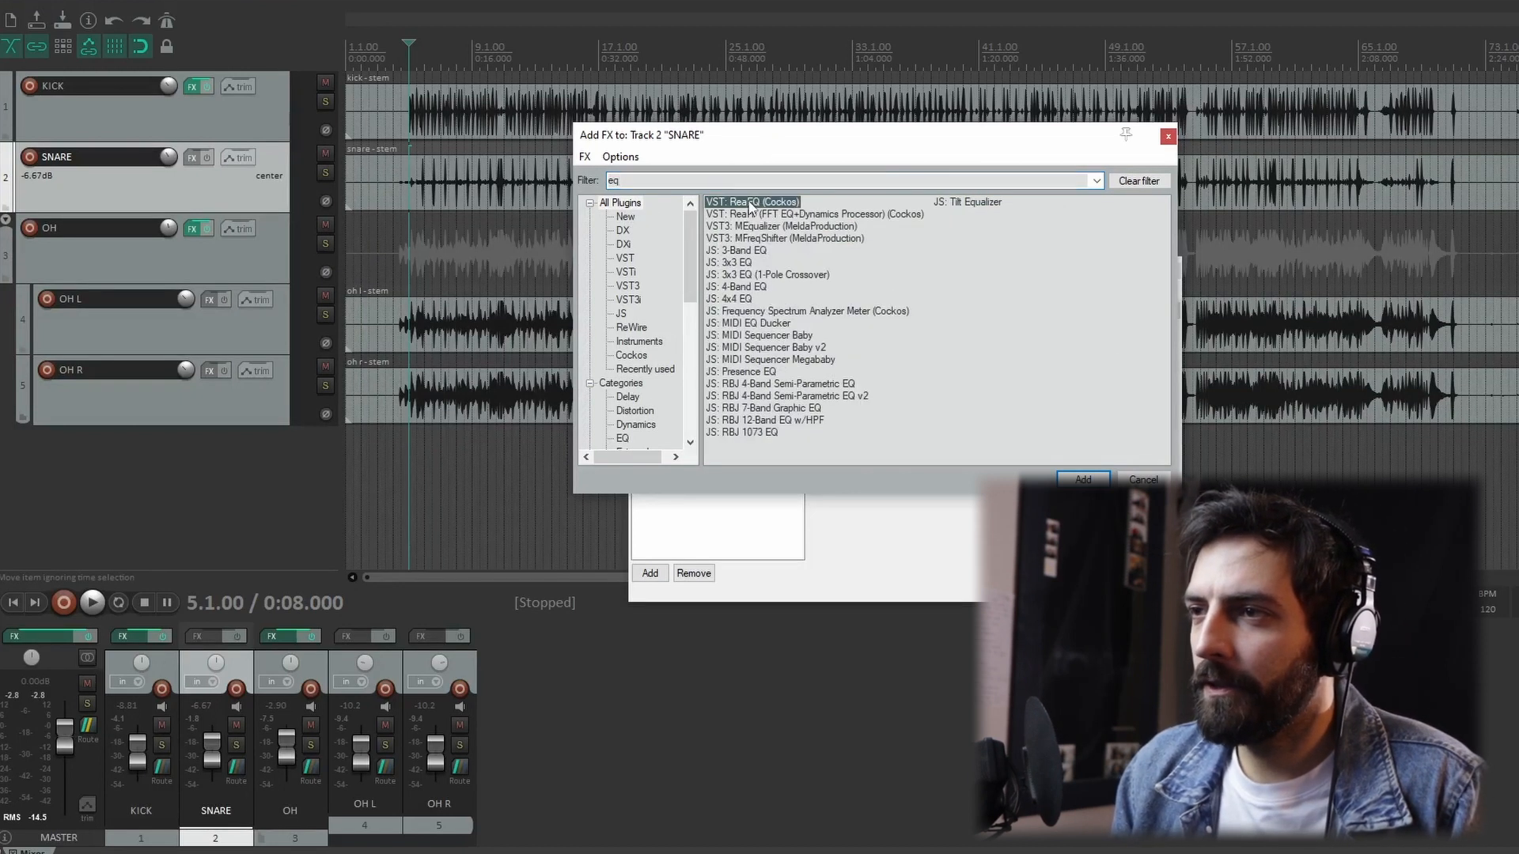
double_click(749, 204)
Set band 1 of the SNARE's ReaEQ to High Pass slightly below 142.8 Hz, checking it with the track soloed.
click(813, 452)
click(803, 519)
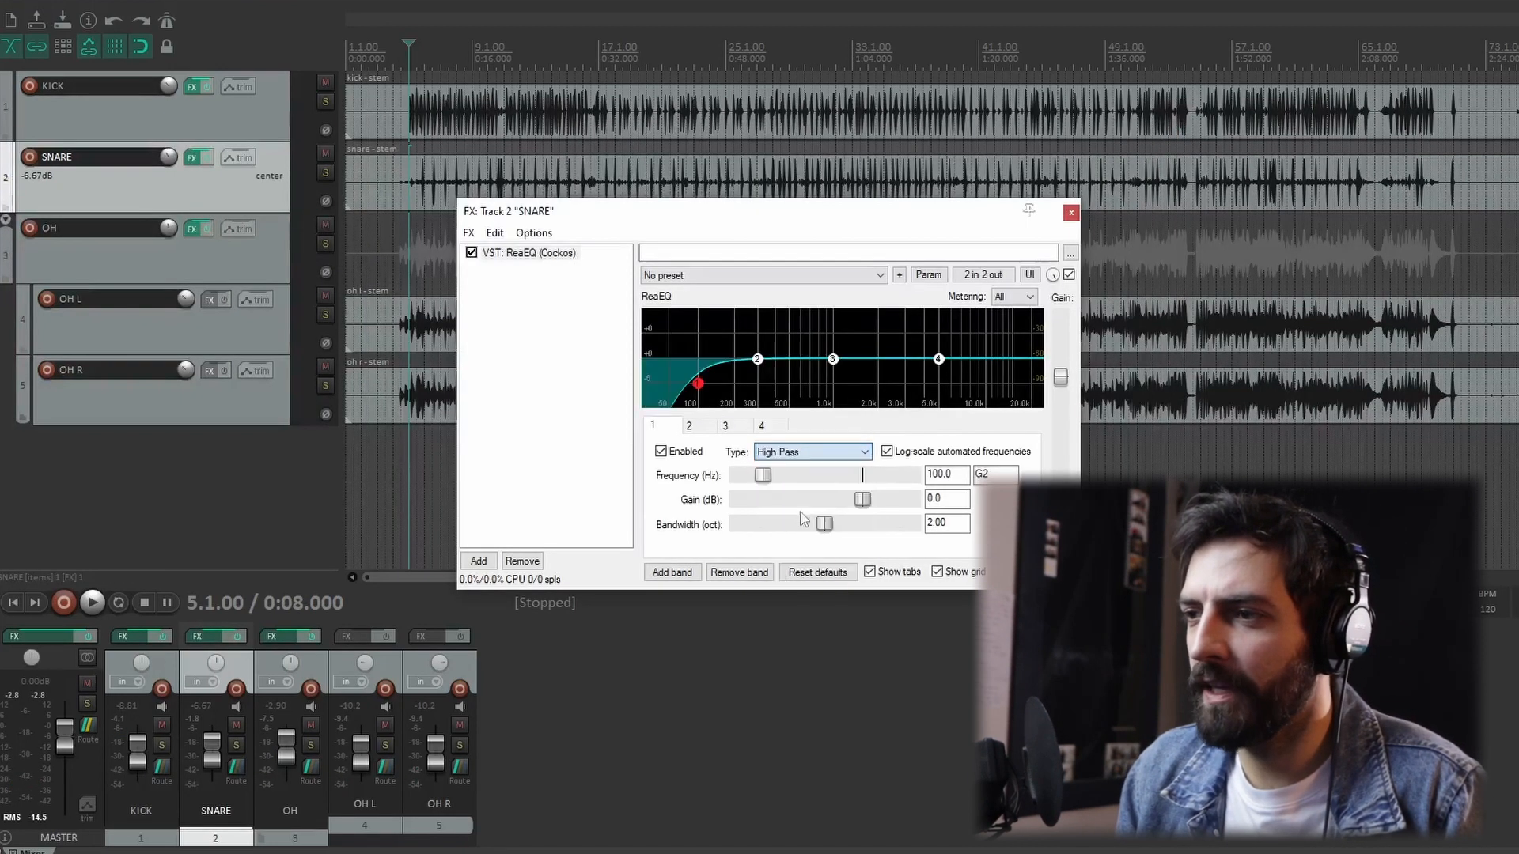
drag(703, 390, 720, 387)
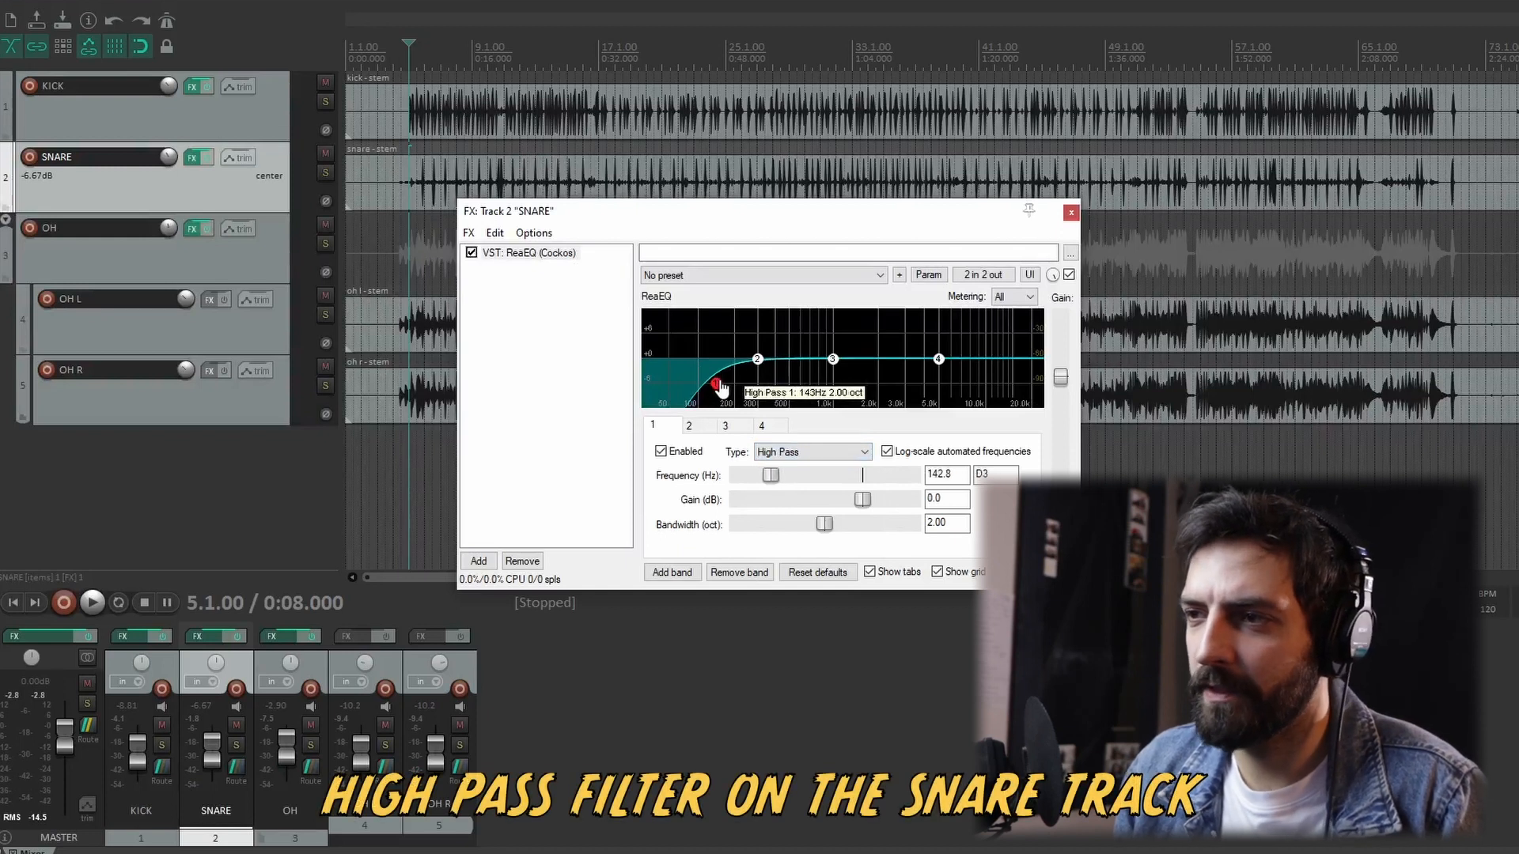
click(325, 172)
key(space)
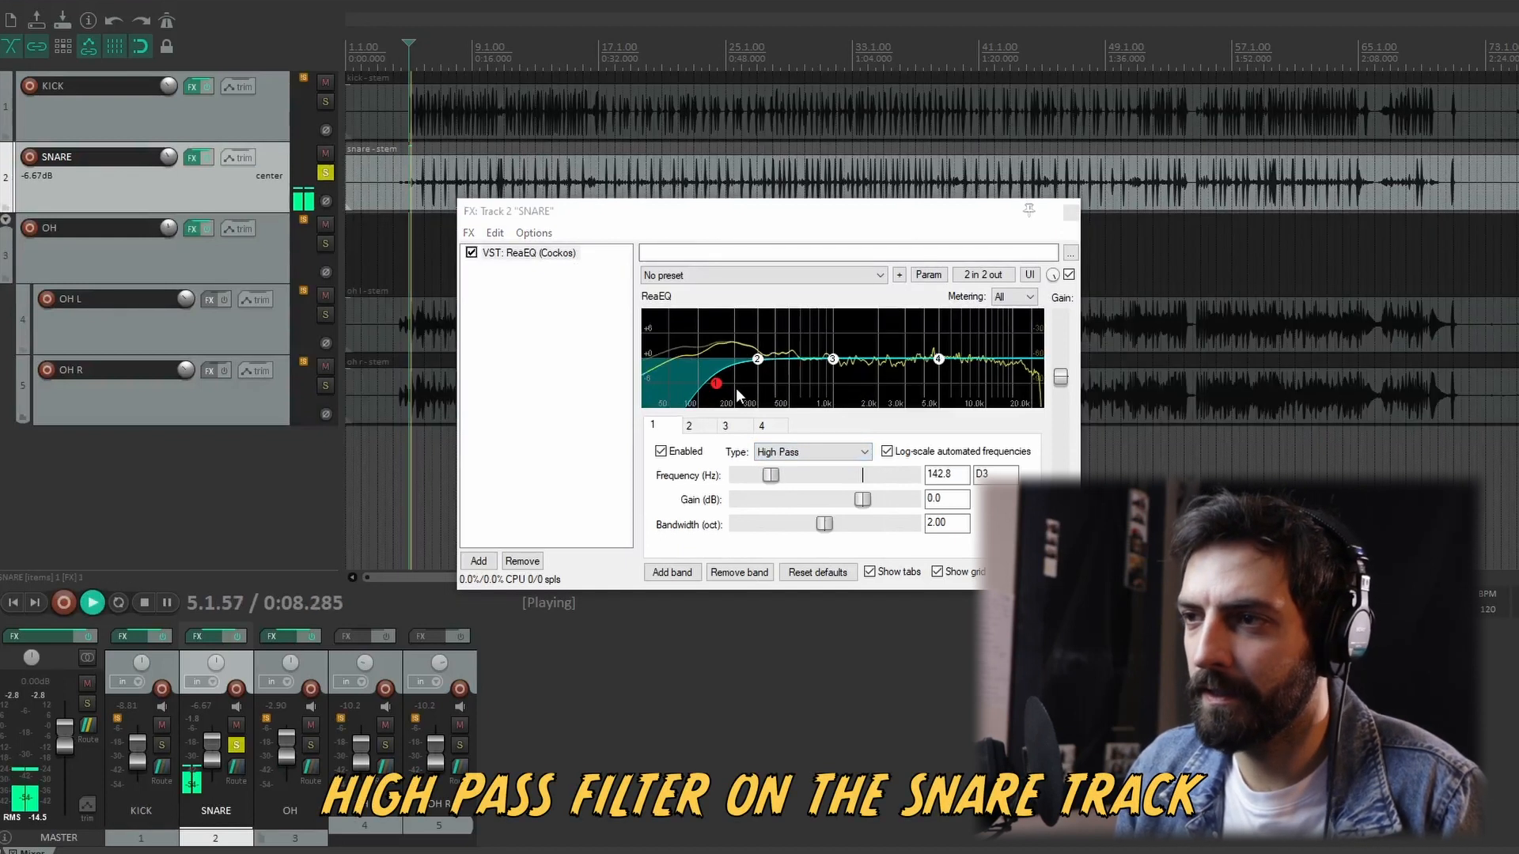
drag(716, 383, 710, 386)
Make band 4 of the SNARE's ReaEQ a Low Pass that trims the highs, boost band 2 by 2.7 dB at 480.1 Hz, and close the EQ.
drag(938, 359, 988, 348)
key(space)
click(781, 449)
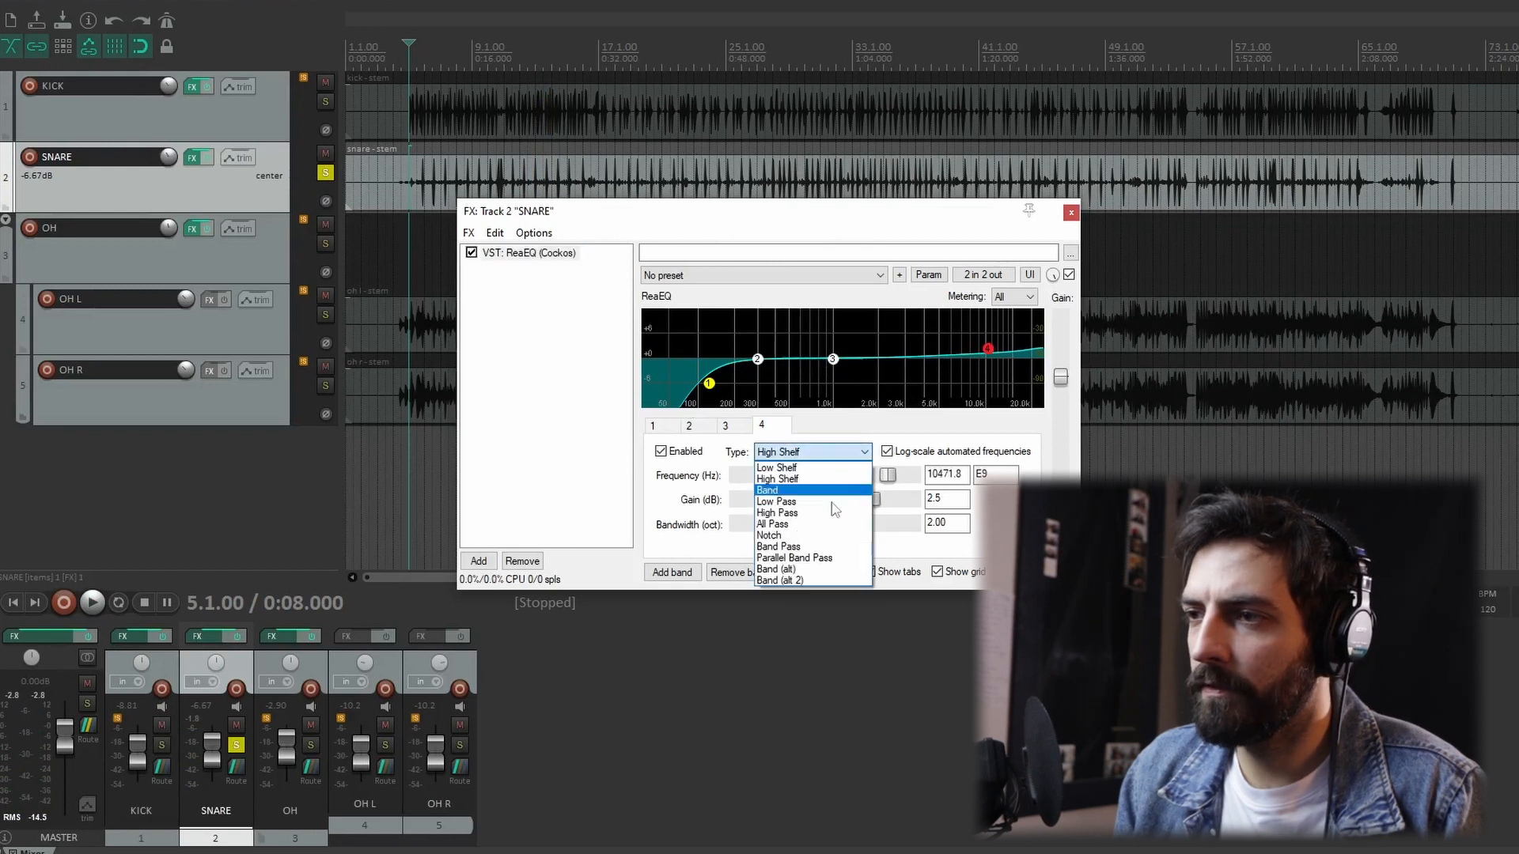
click(814, 502)
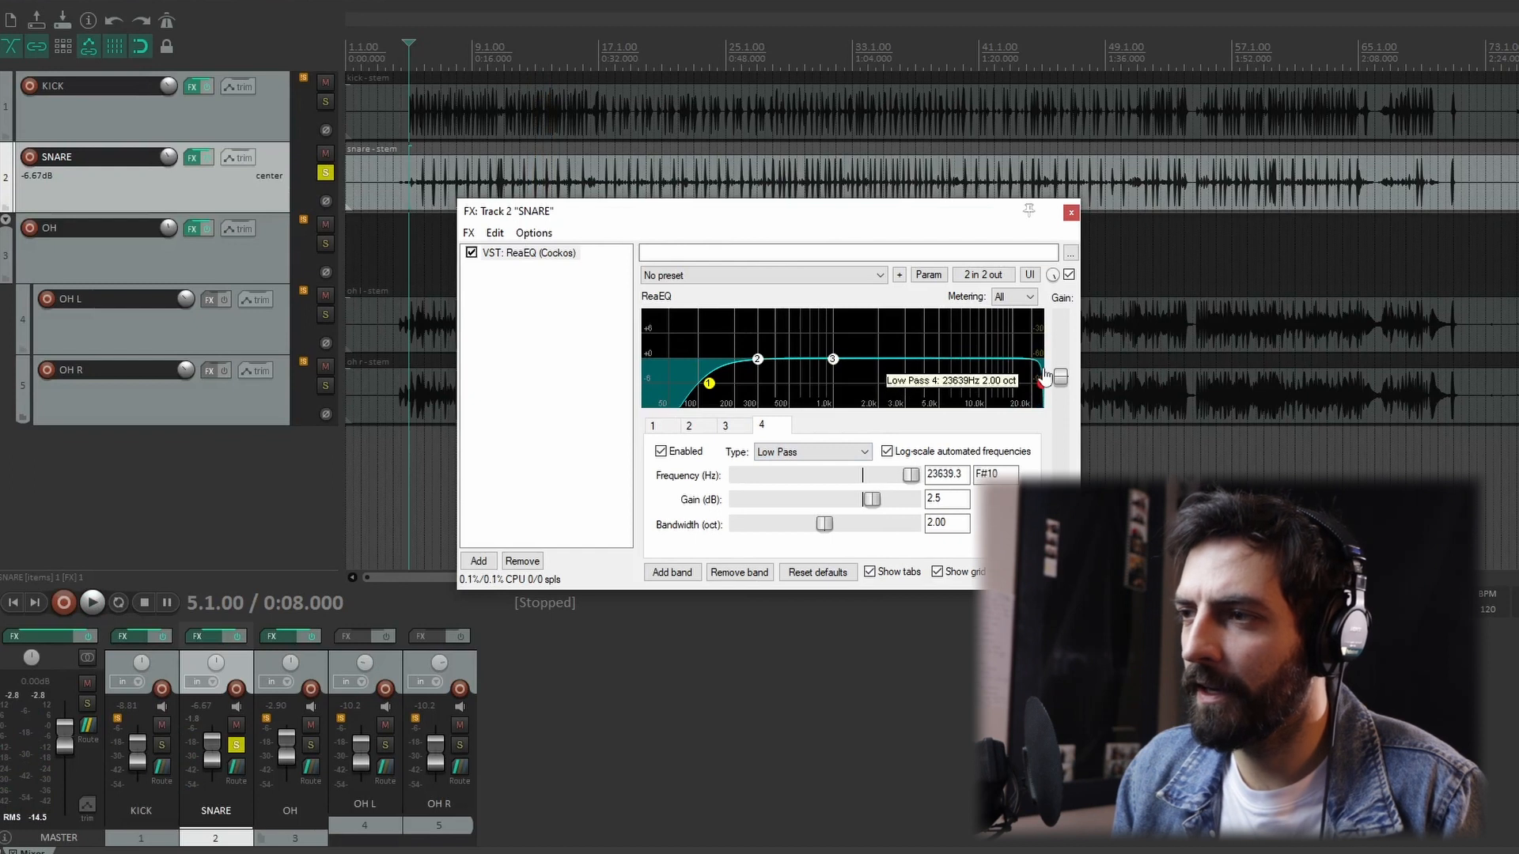
key(space)
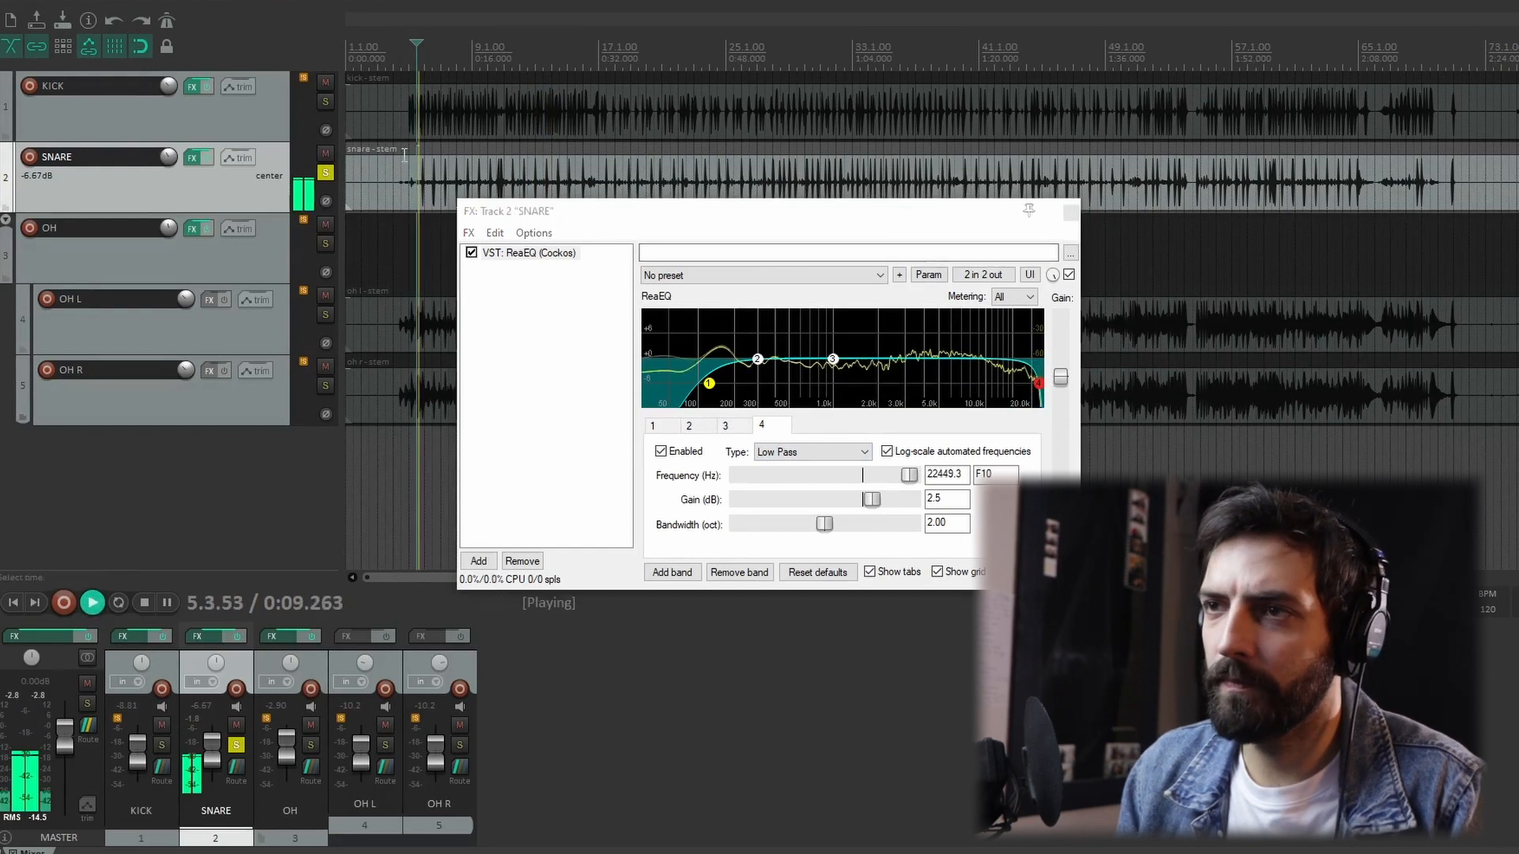
drag(1039, 383, 971, 385)
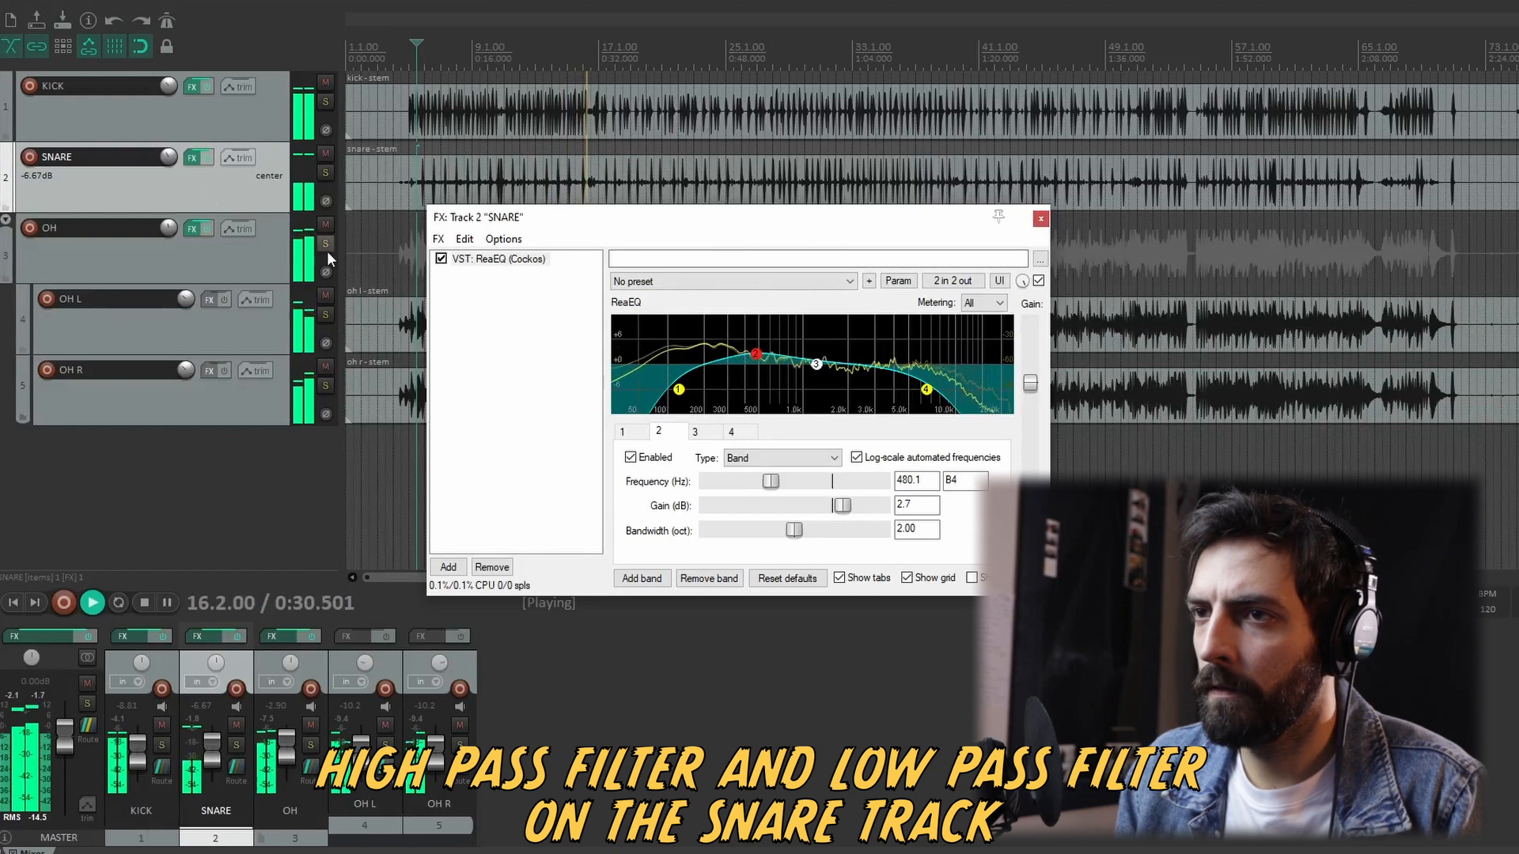
click(1041, 219)
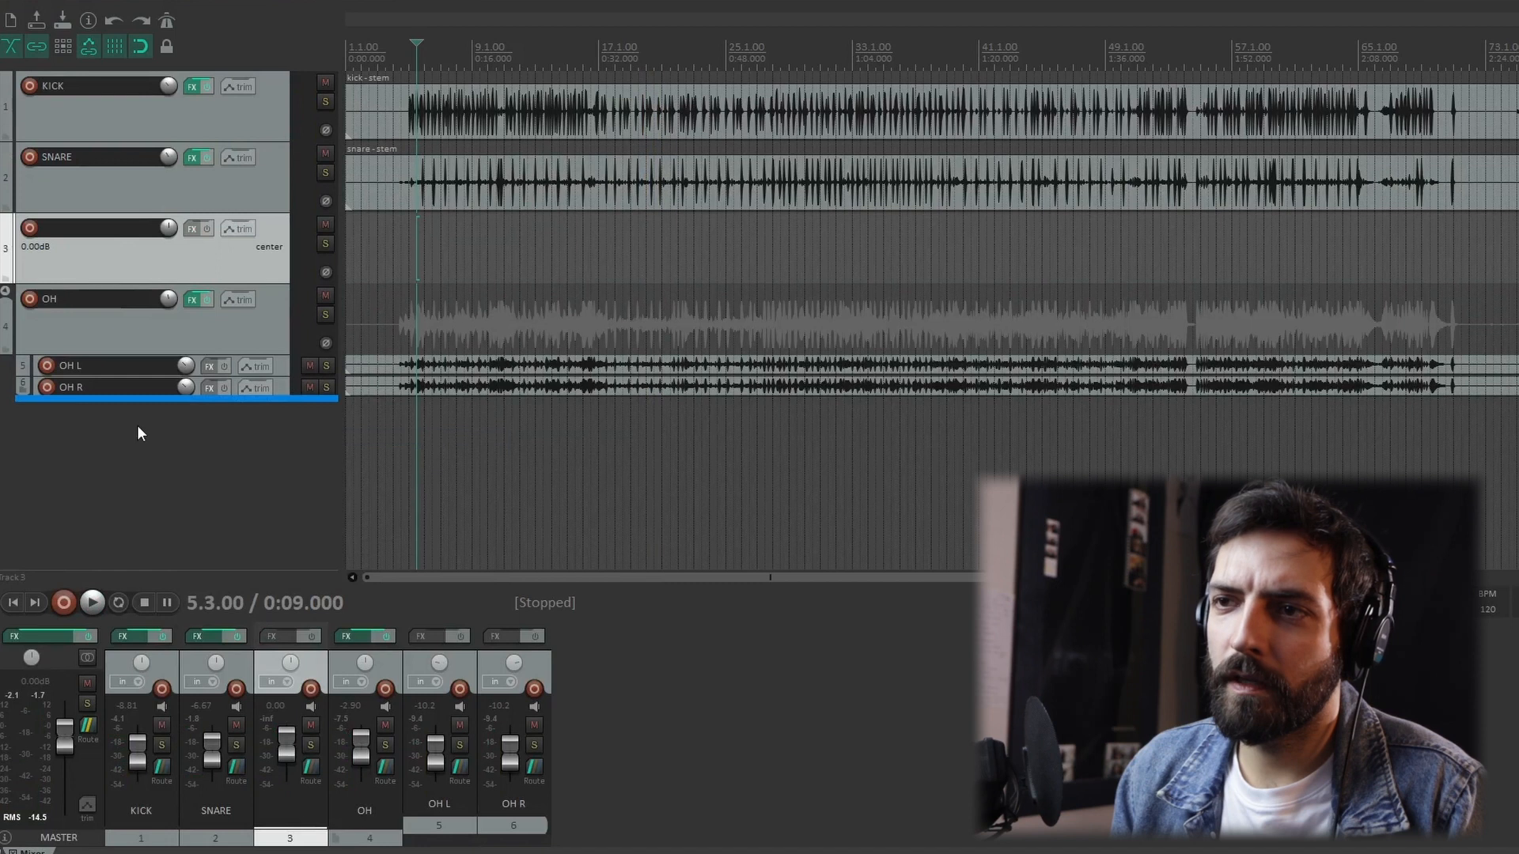
Place the new track below OH R, name it DRUM MASTER, and make it the parent folder of all drum tracks.
drag(137, 428, 130, 451)
double_click(105, 343)
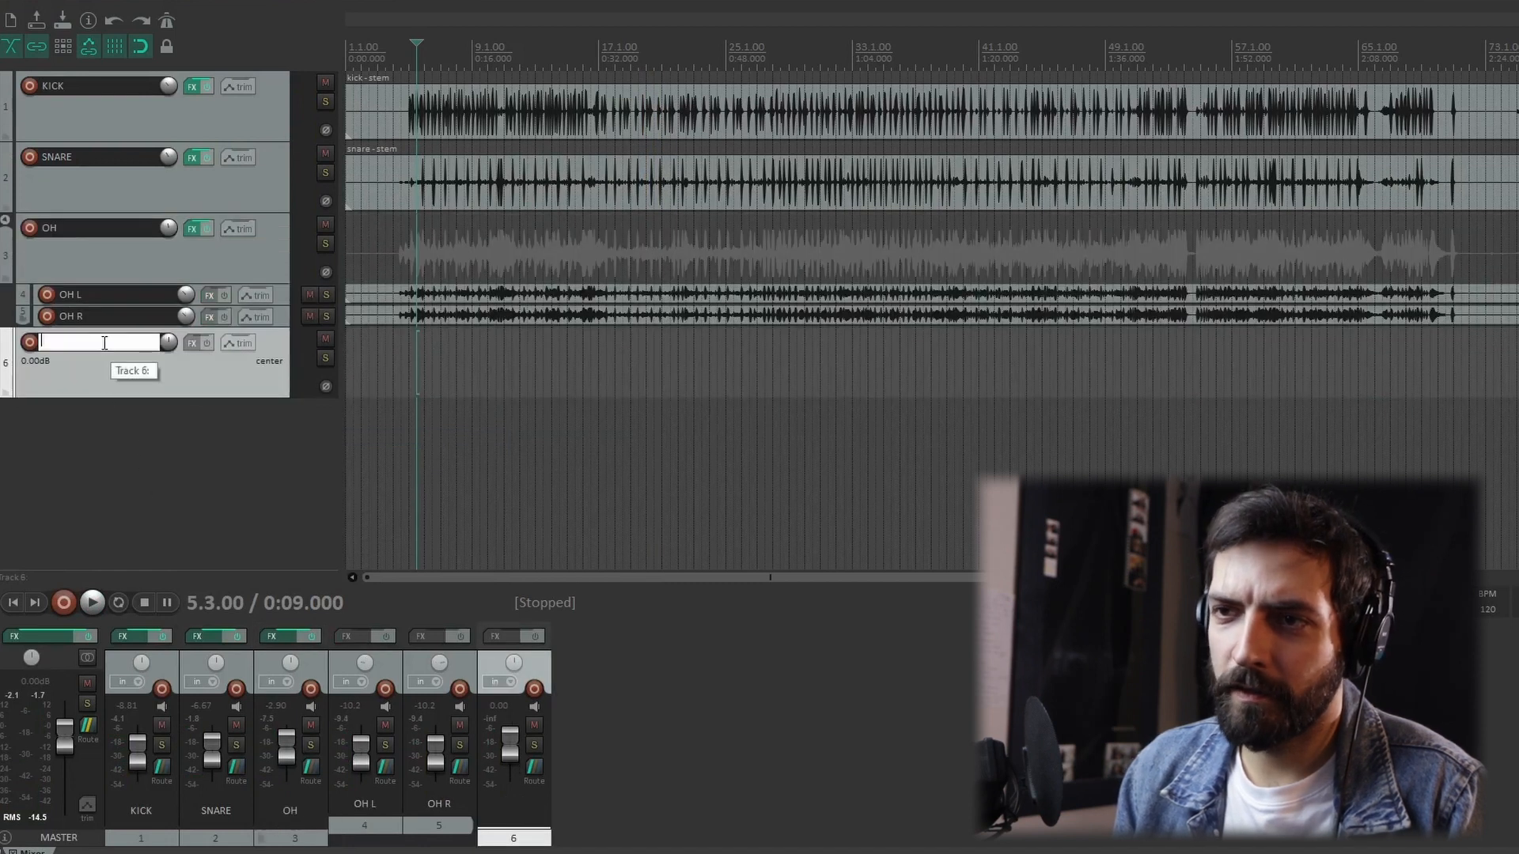
text(DRUM MASTE)
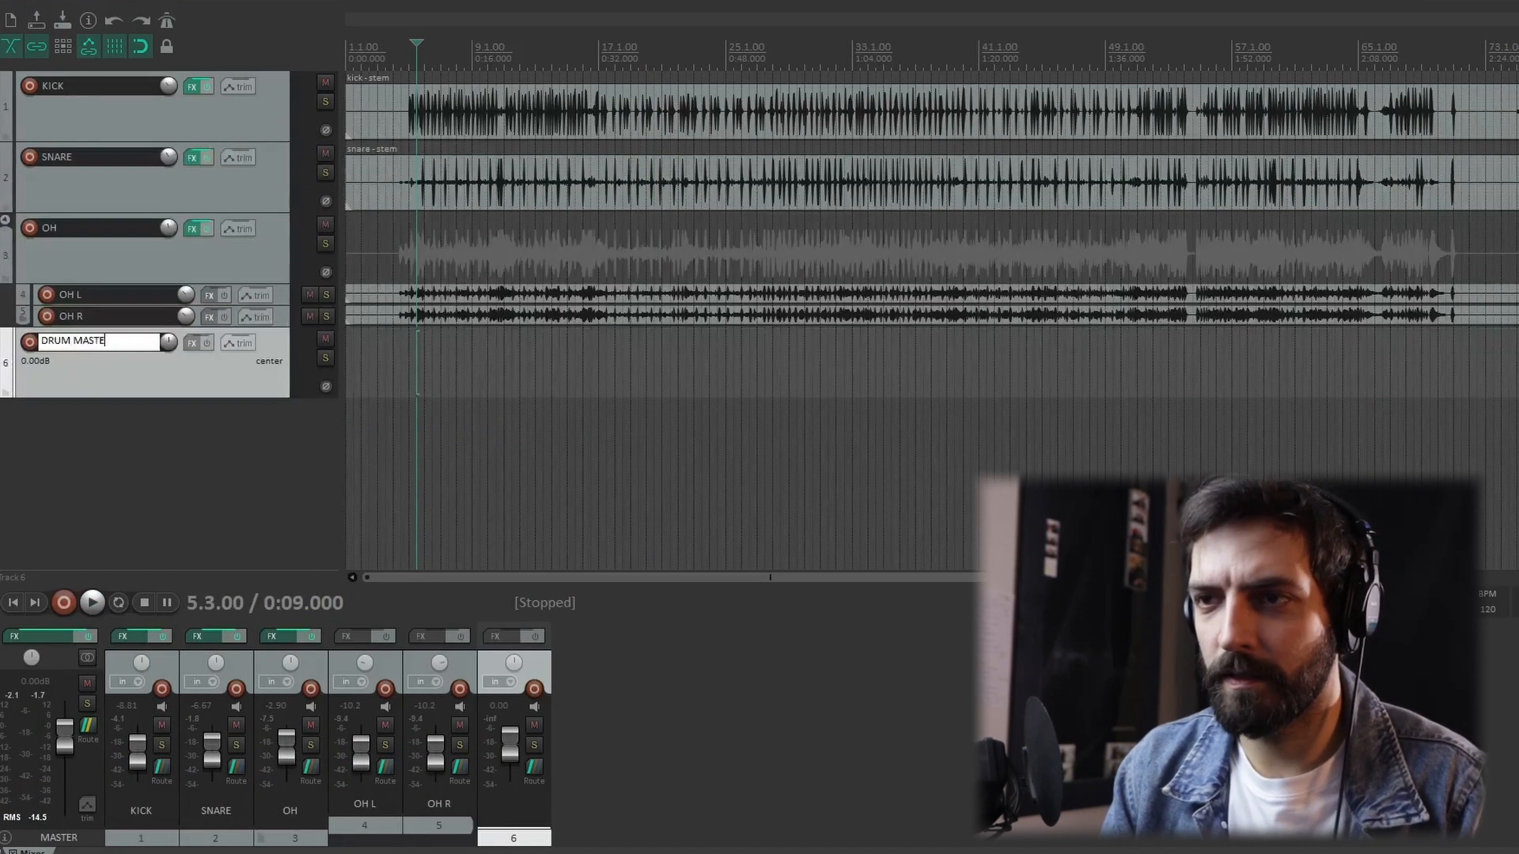
text(R)
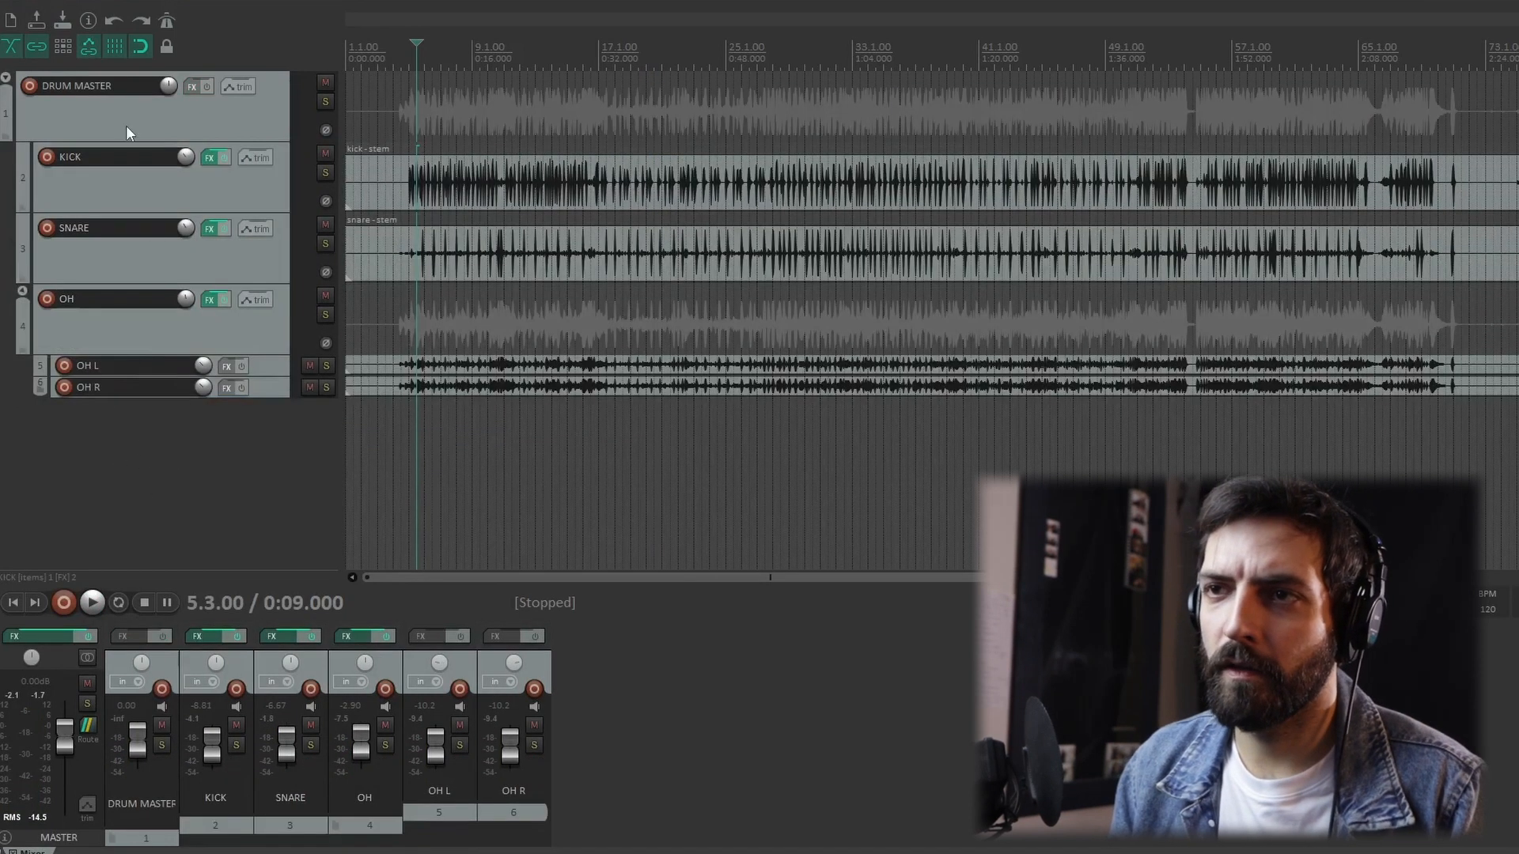
click(124, 123)
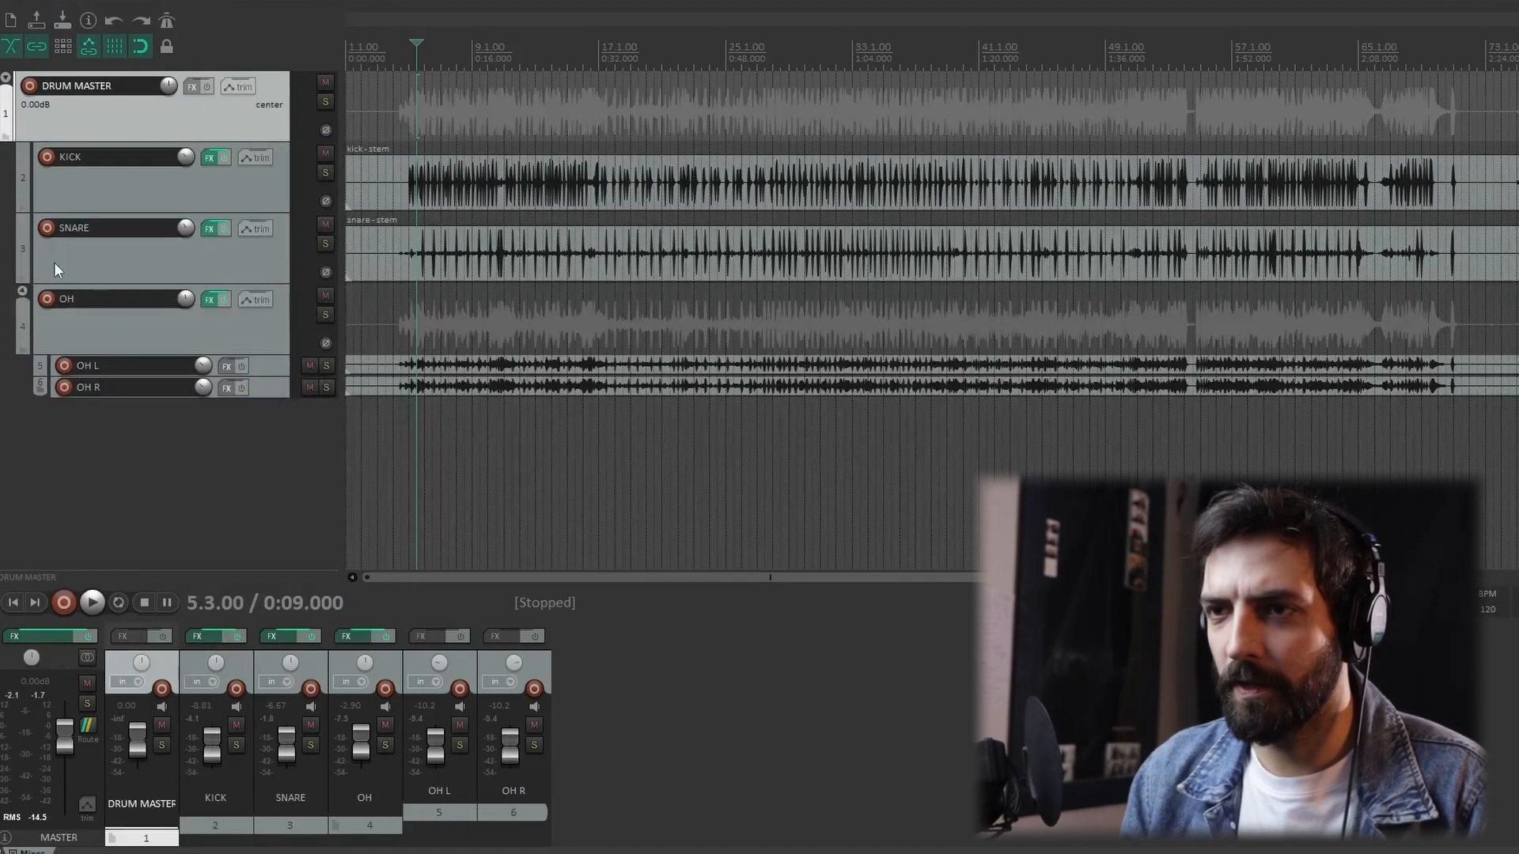
click(191, 88)
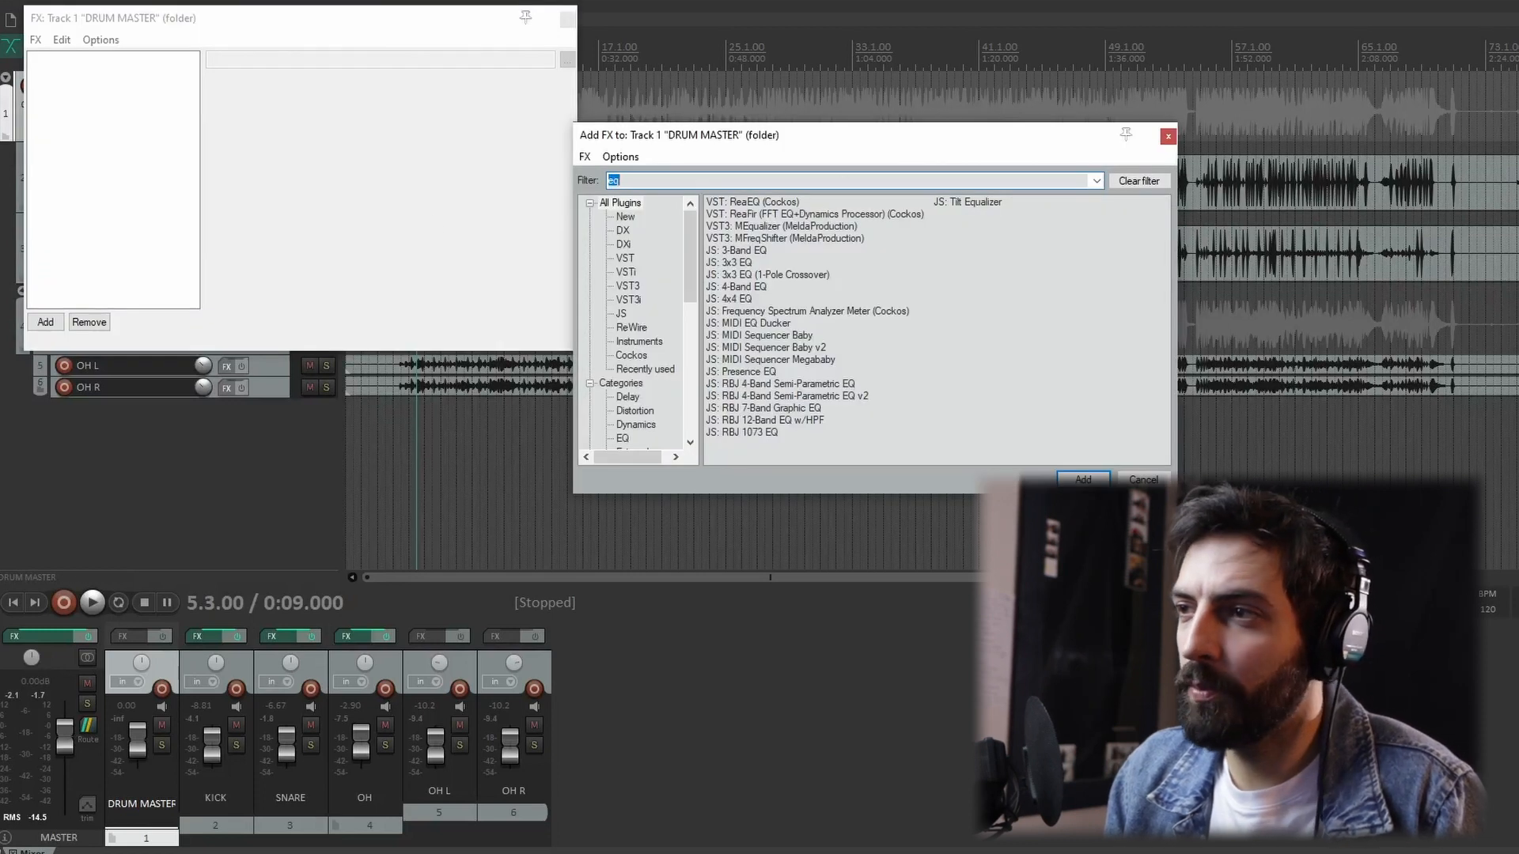
text(reverb)
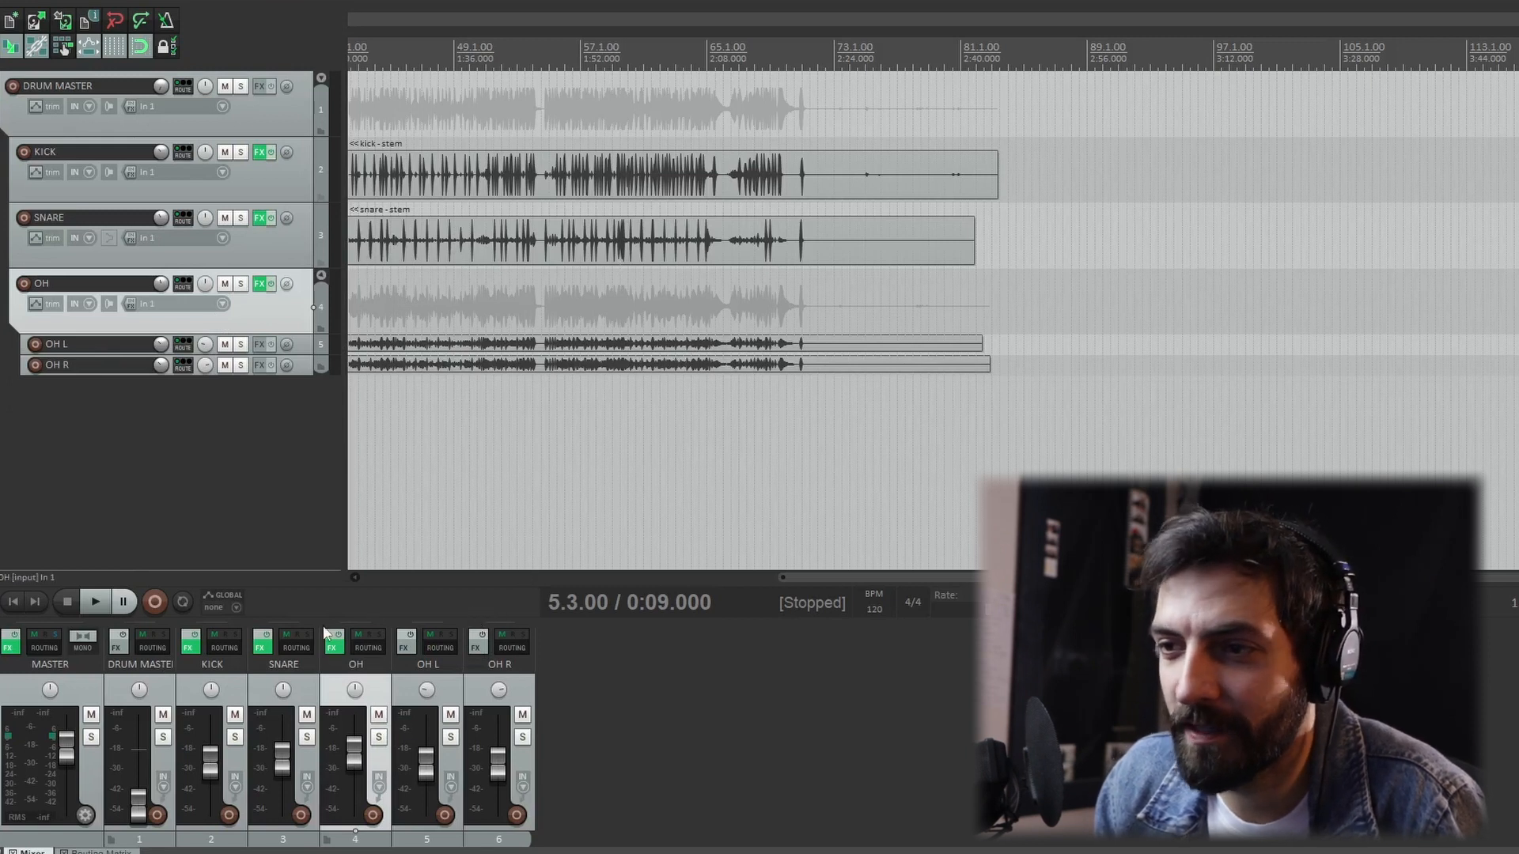
Enlarge the mixer area and open the DRUM MASTER track's routing settings, placing the window clear of the faders.
drag(254, 619, 299, 367)
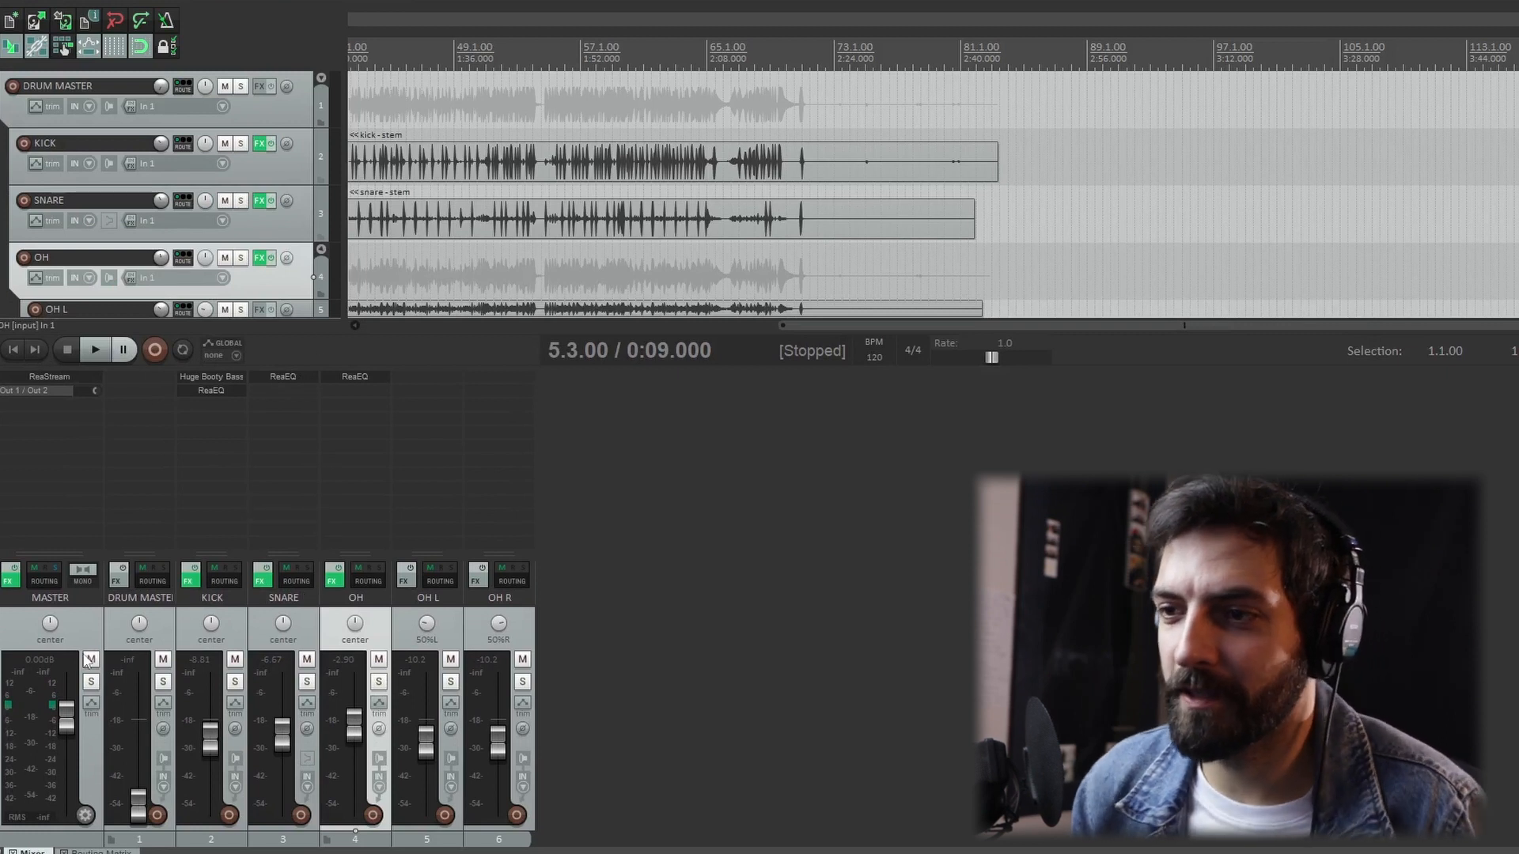
click(151, 581)
drag(281, 595, 842, 440)
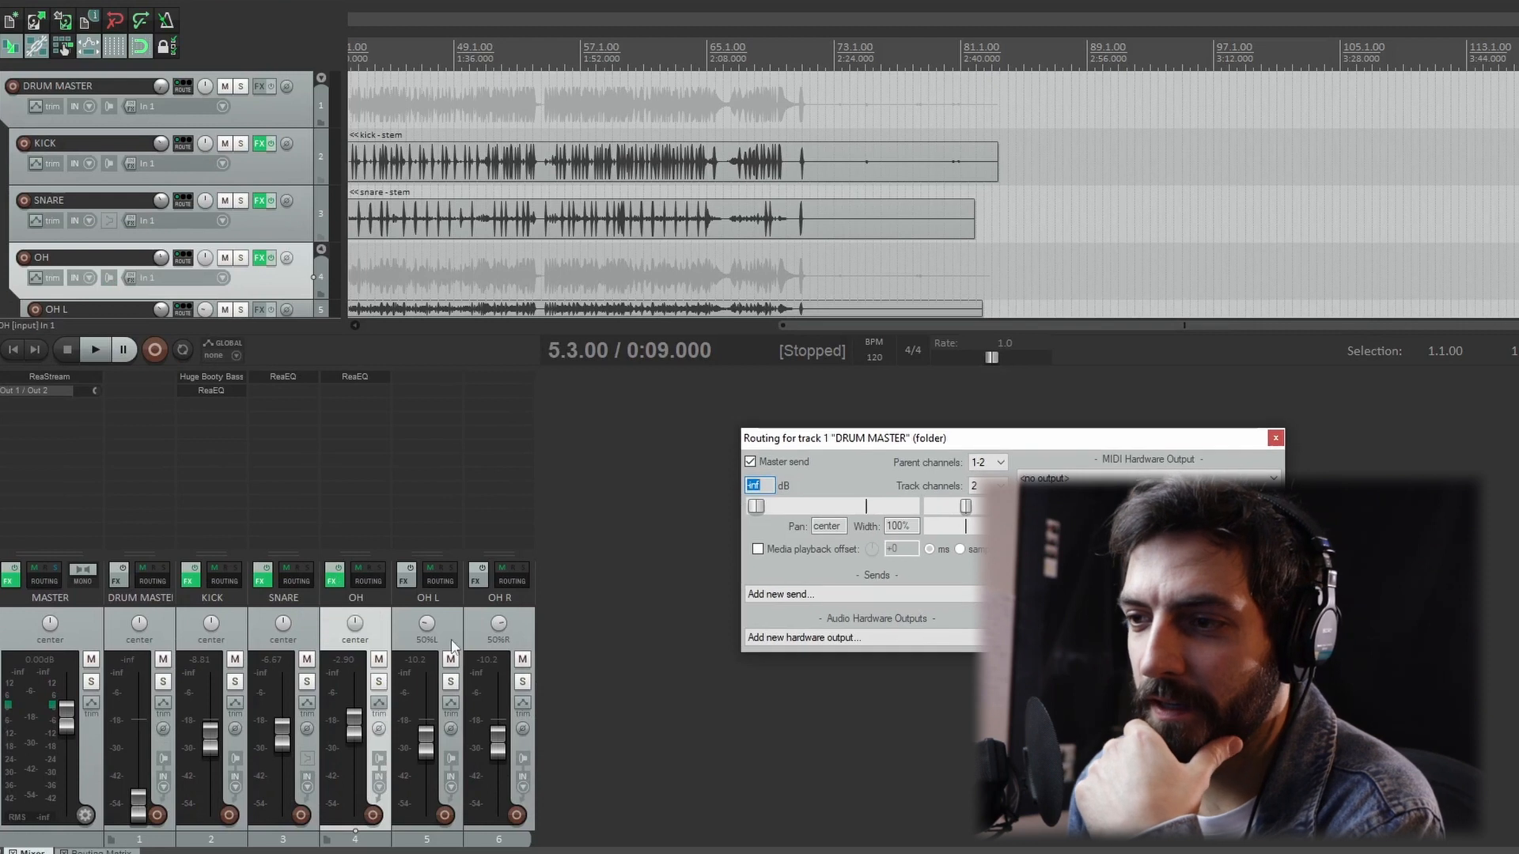
Insert a new track outside the drum folder, below OH R, and name it REVERB ROOM.
scroll(158, 284, down, 2)
right_click(139, 290)
click(171, 299)
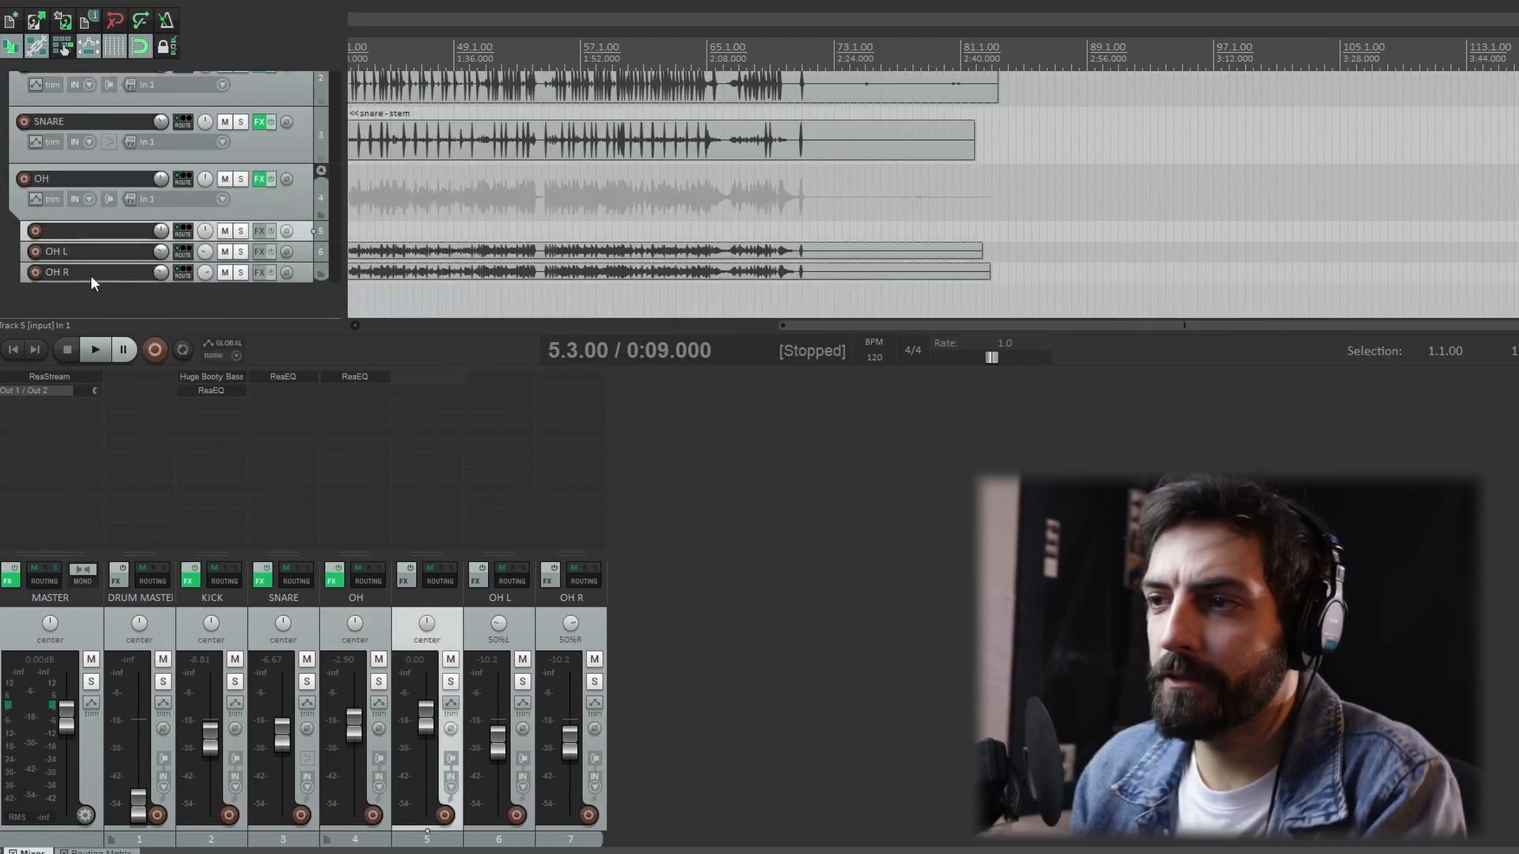
drag(106, 231, 106, 286)
double_click(87, 255)
text(REVERB ROOM)
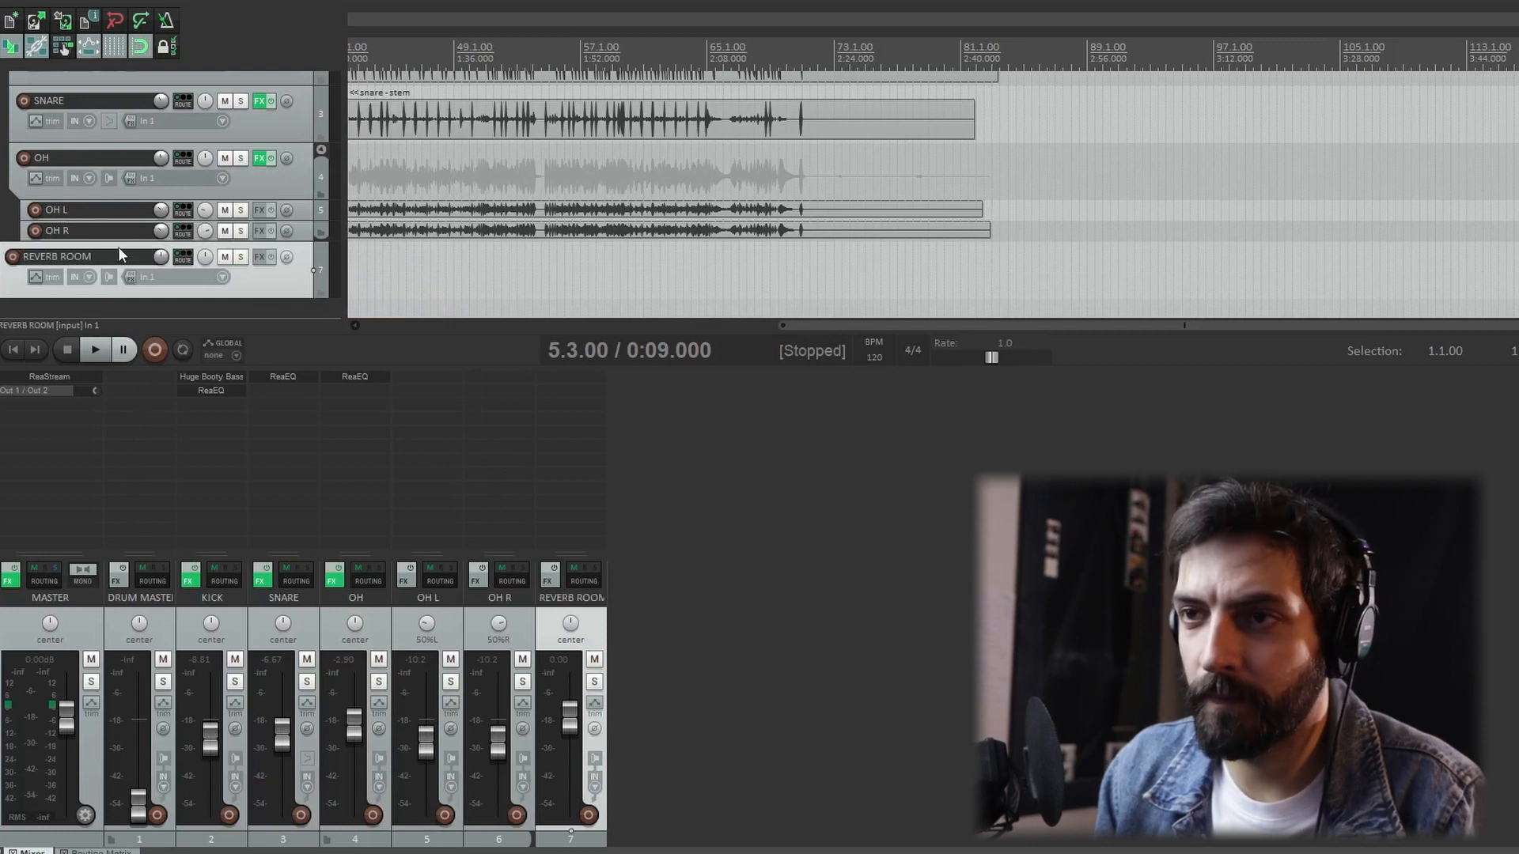
Play the drum tracks briefly from bar 43.1.00 and check the signal levels in the mixer.
click(352, 63)
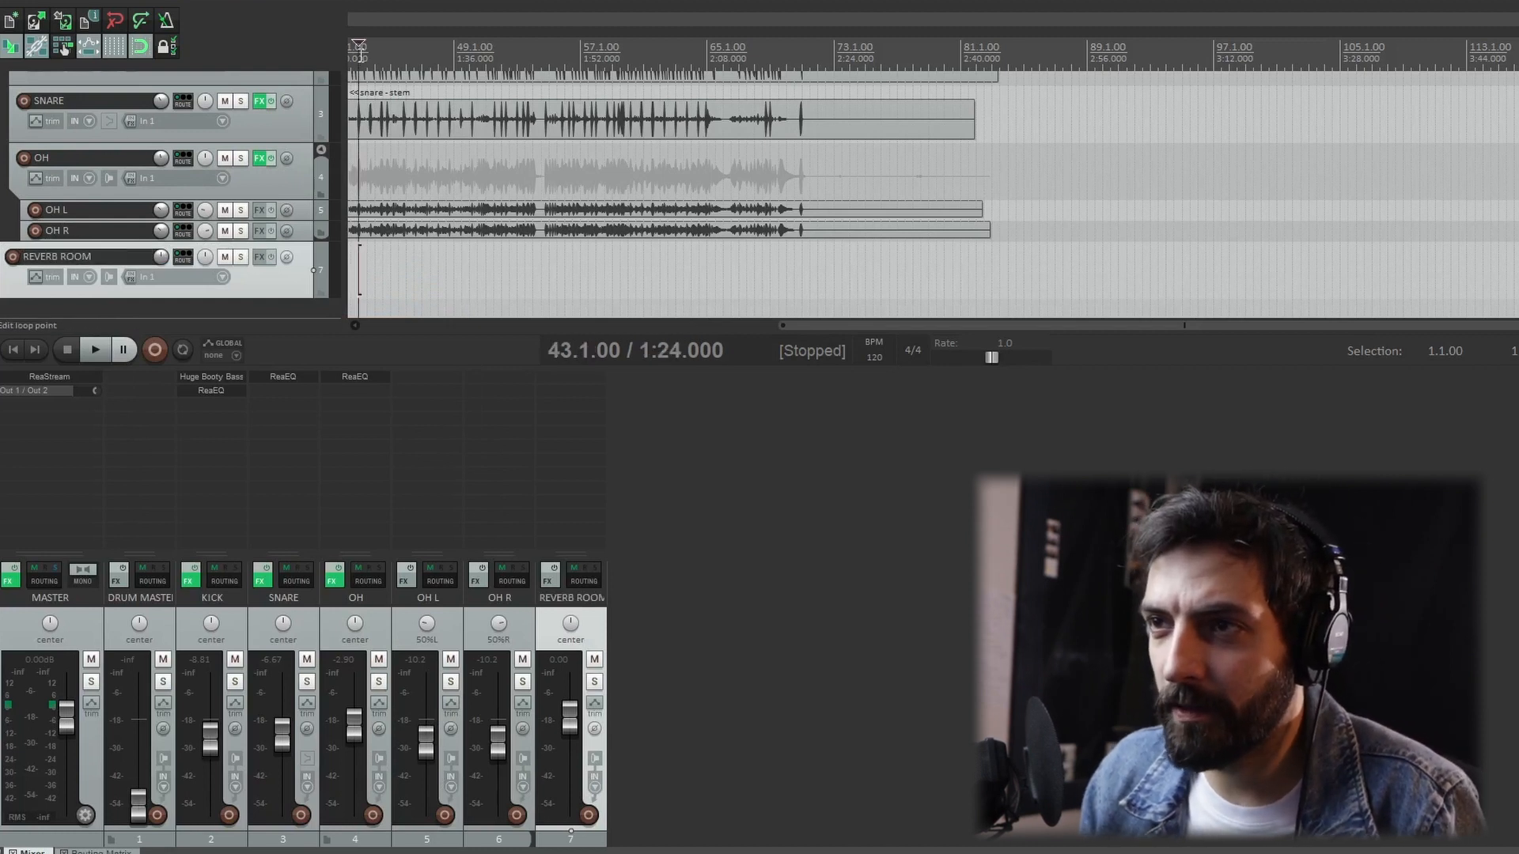
key(space)
key(space)
scroll(410, 185, up, 2)
scroll(409, 184, up, 1)
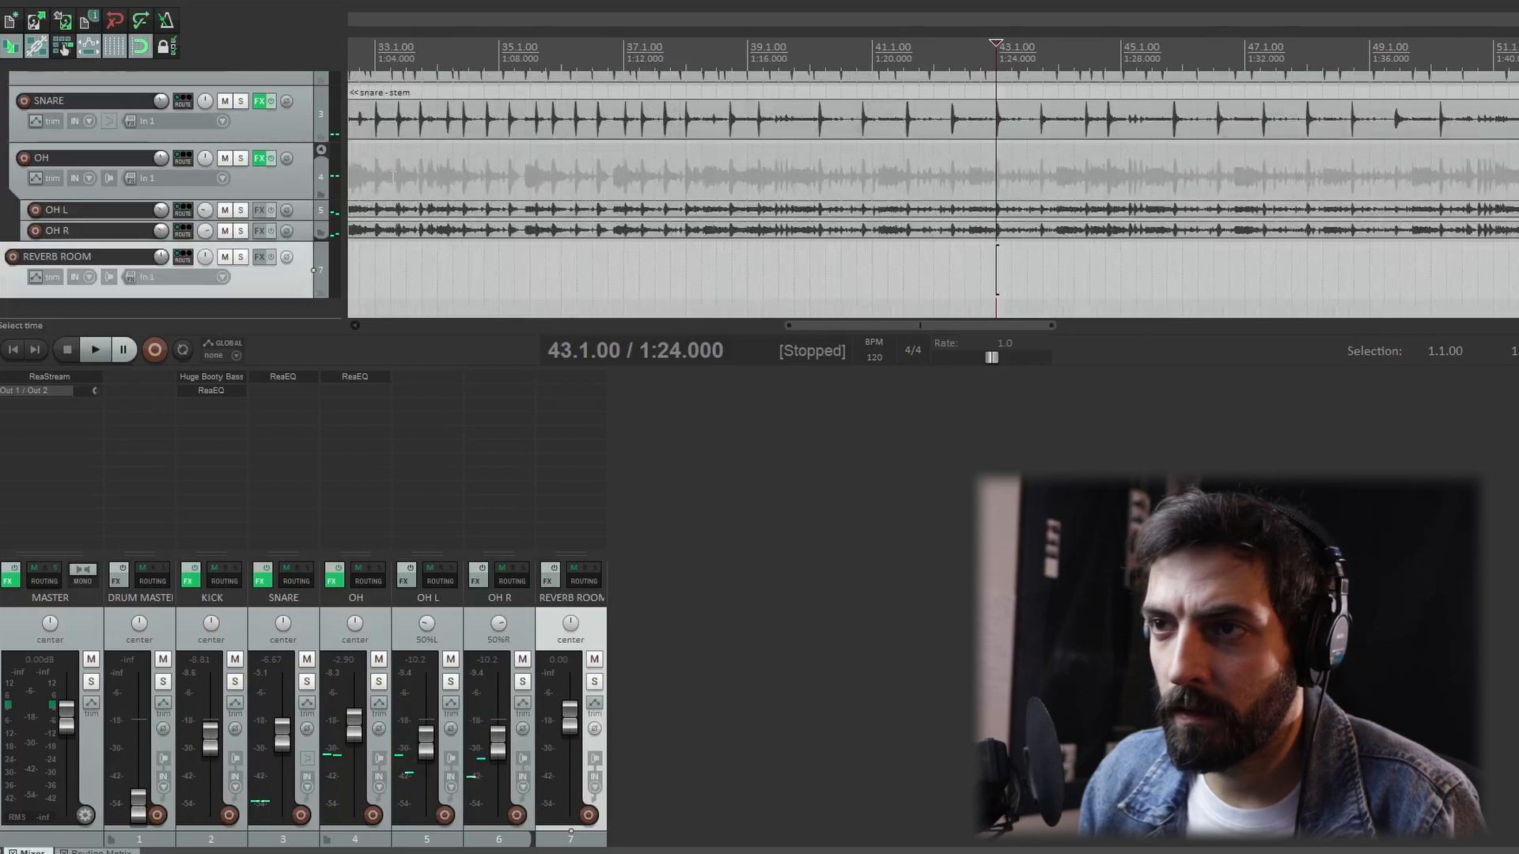
scroll(396, 180, down, 3)
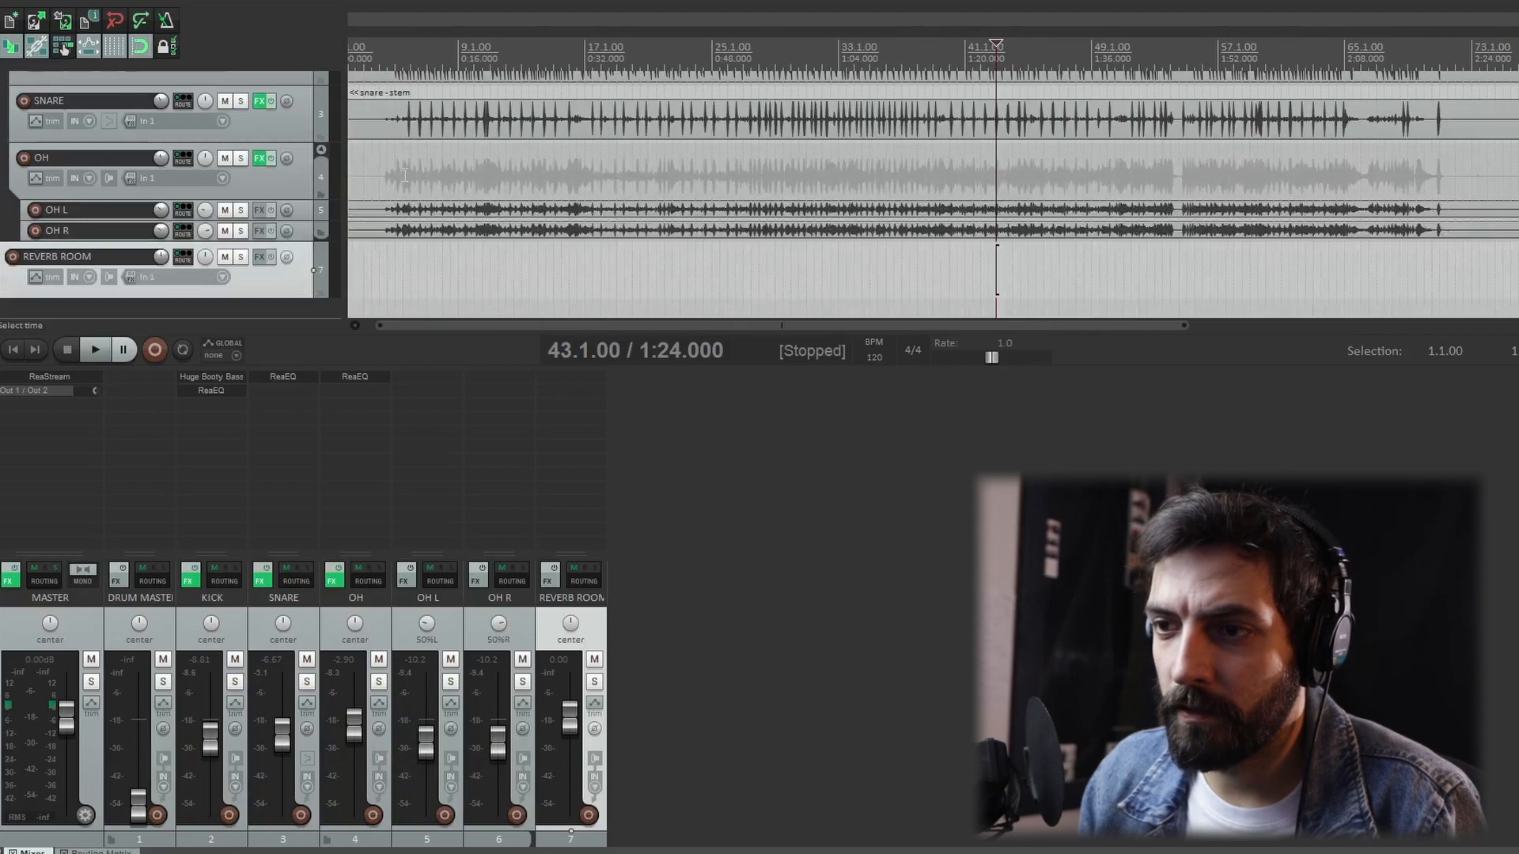
With DRUM MASTER's volume at 0.00 dB, add a send from it to the REVERB ROOM track and close the routing settings.
click(153, 581)
drag(463, 580, 651, 343)
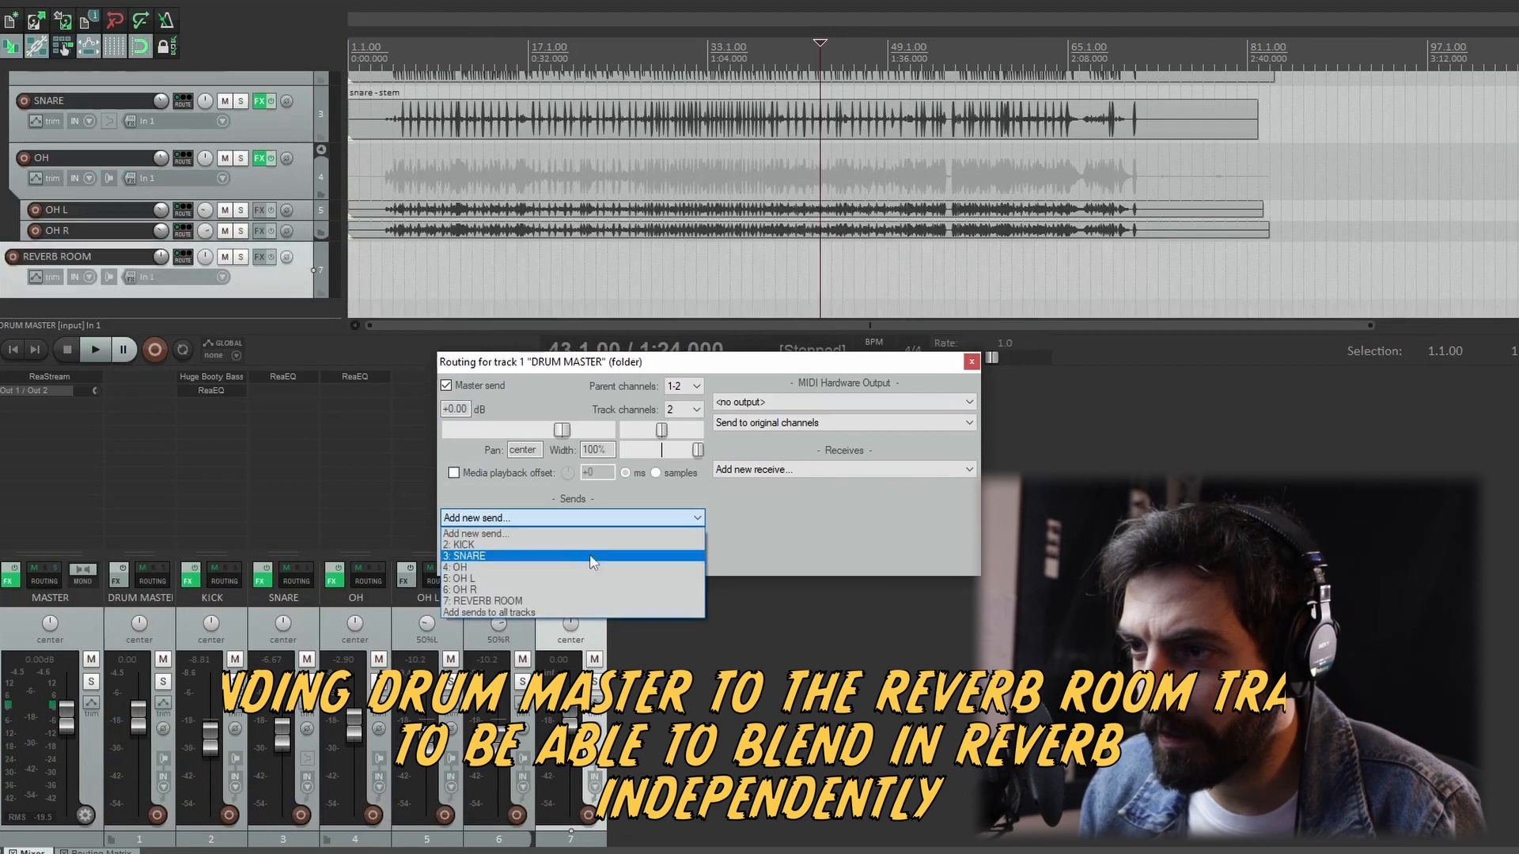
click(543, 601)
click(972, 361)
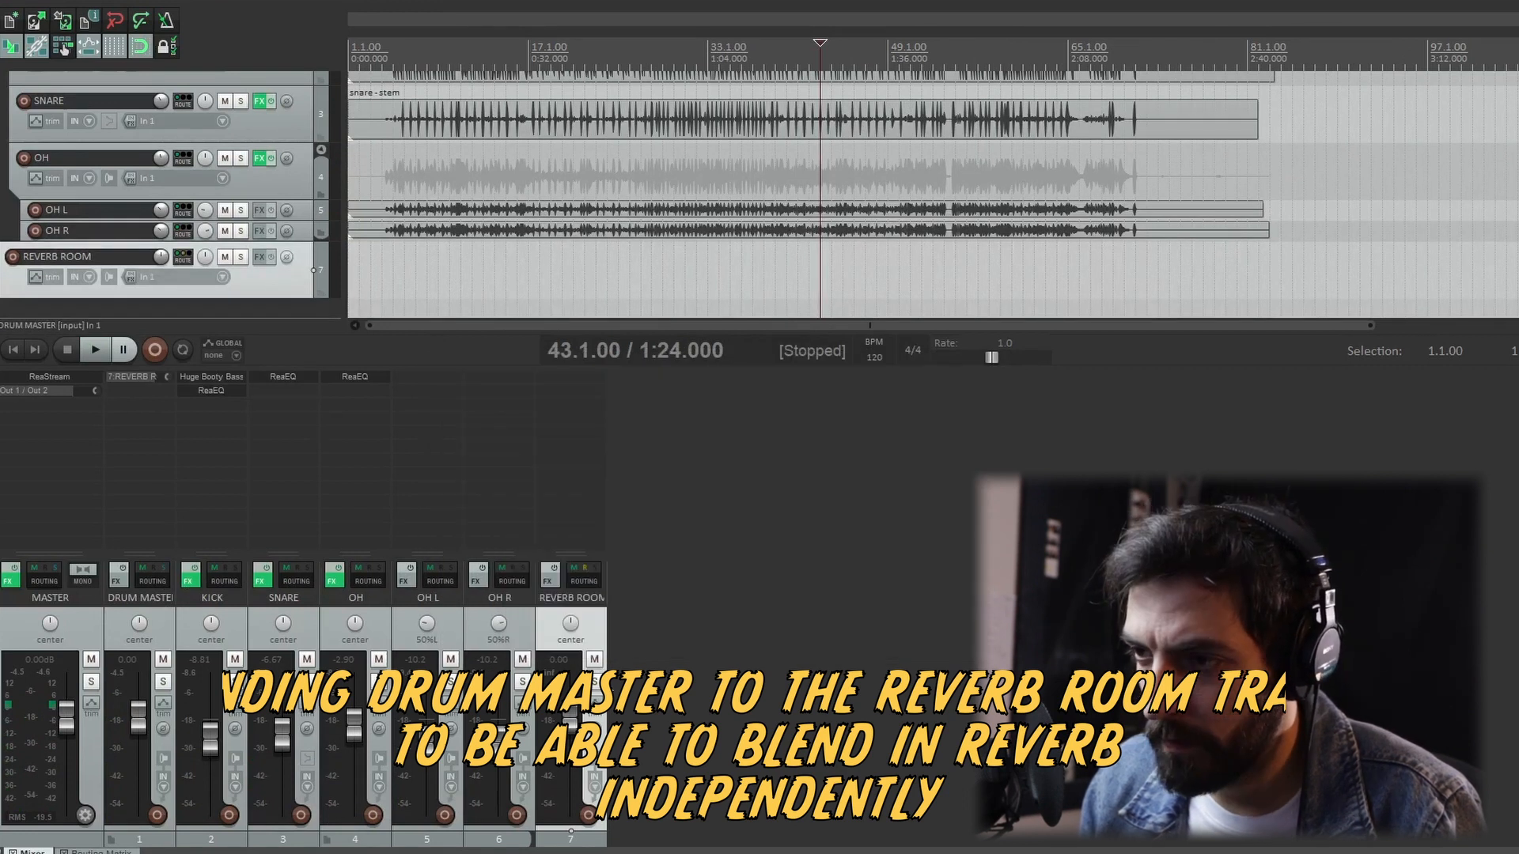
Add the VST3 Raum (Native Instruments) reverb to the REVERB ROOM track and move its FX window clear of the tracks.
click(547, 581)
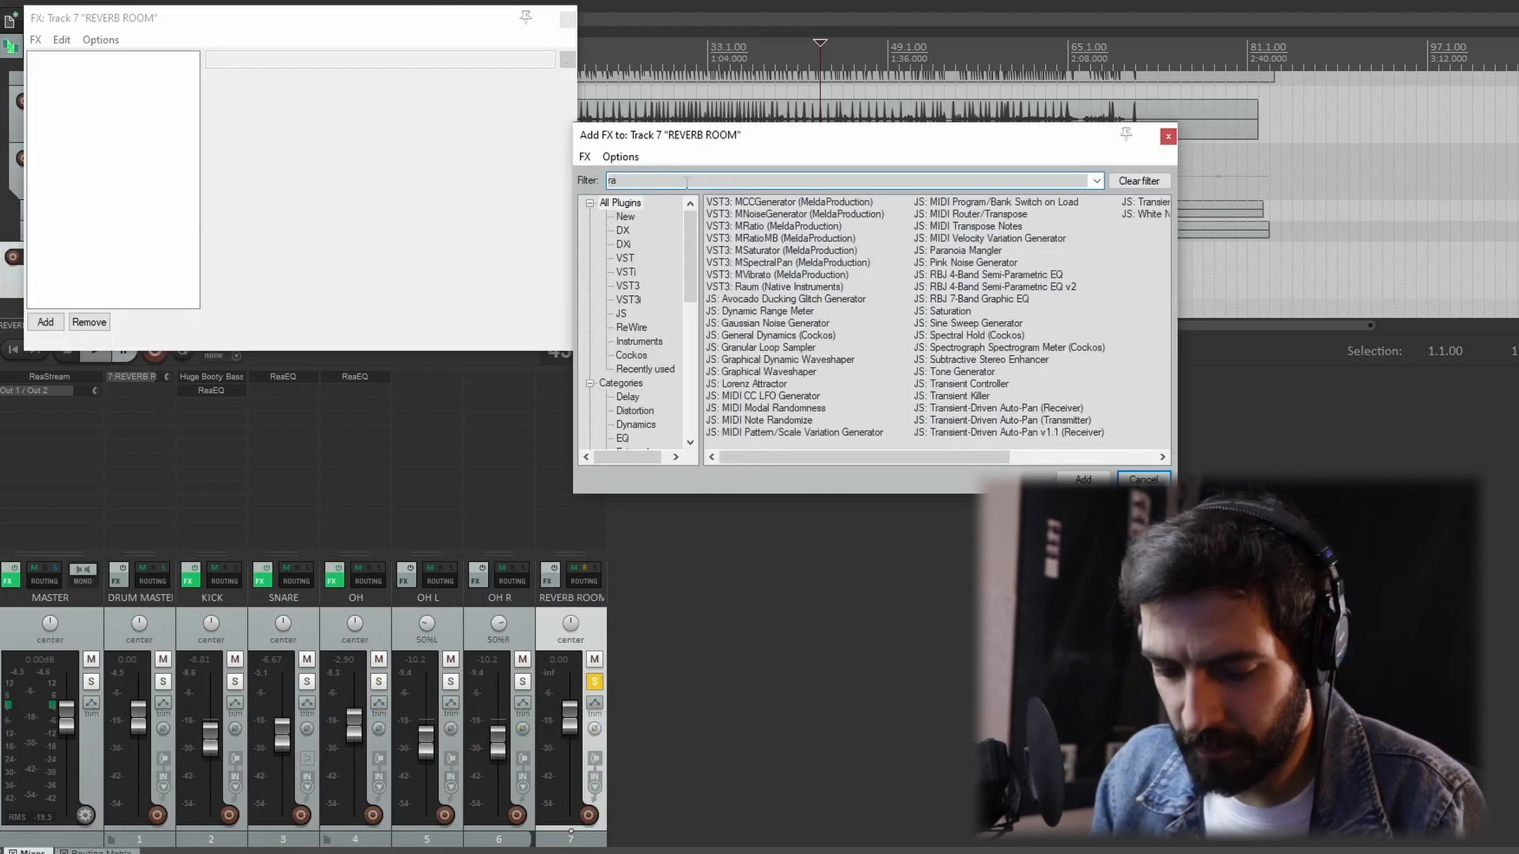
double_click(816, 204)
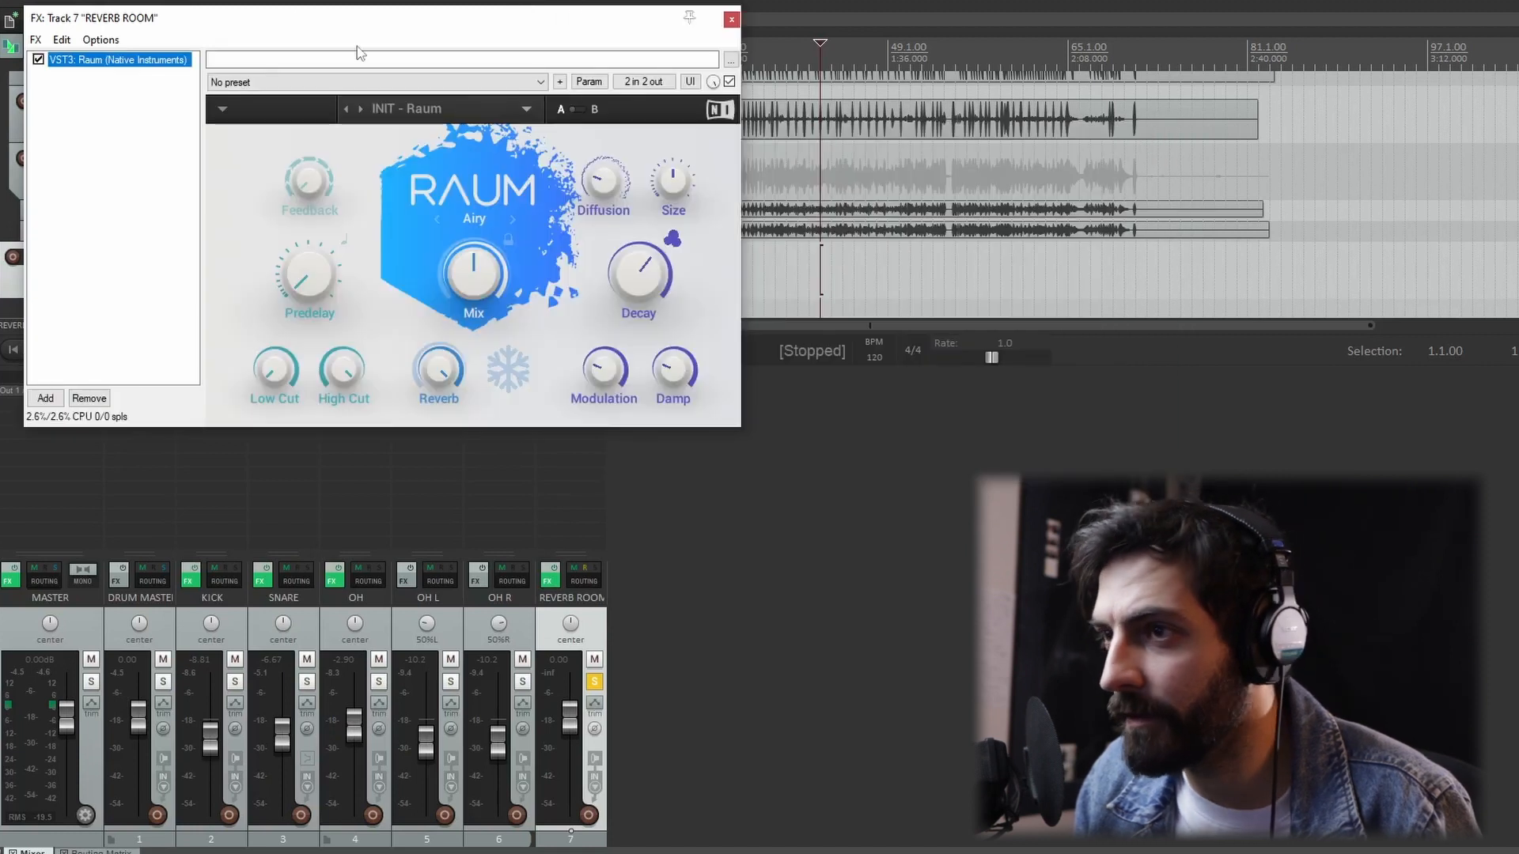
drag(340, 21, 744, 192)
Play an earlier section of the drums with REVERB ROOM soloed and lower that track's volume to -8.75 dB.
click(516, 61)
key(space)
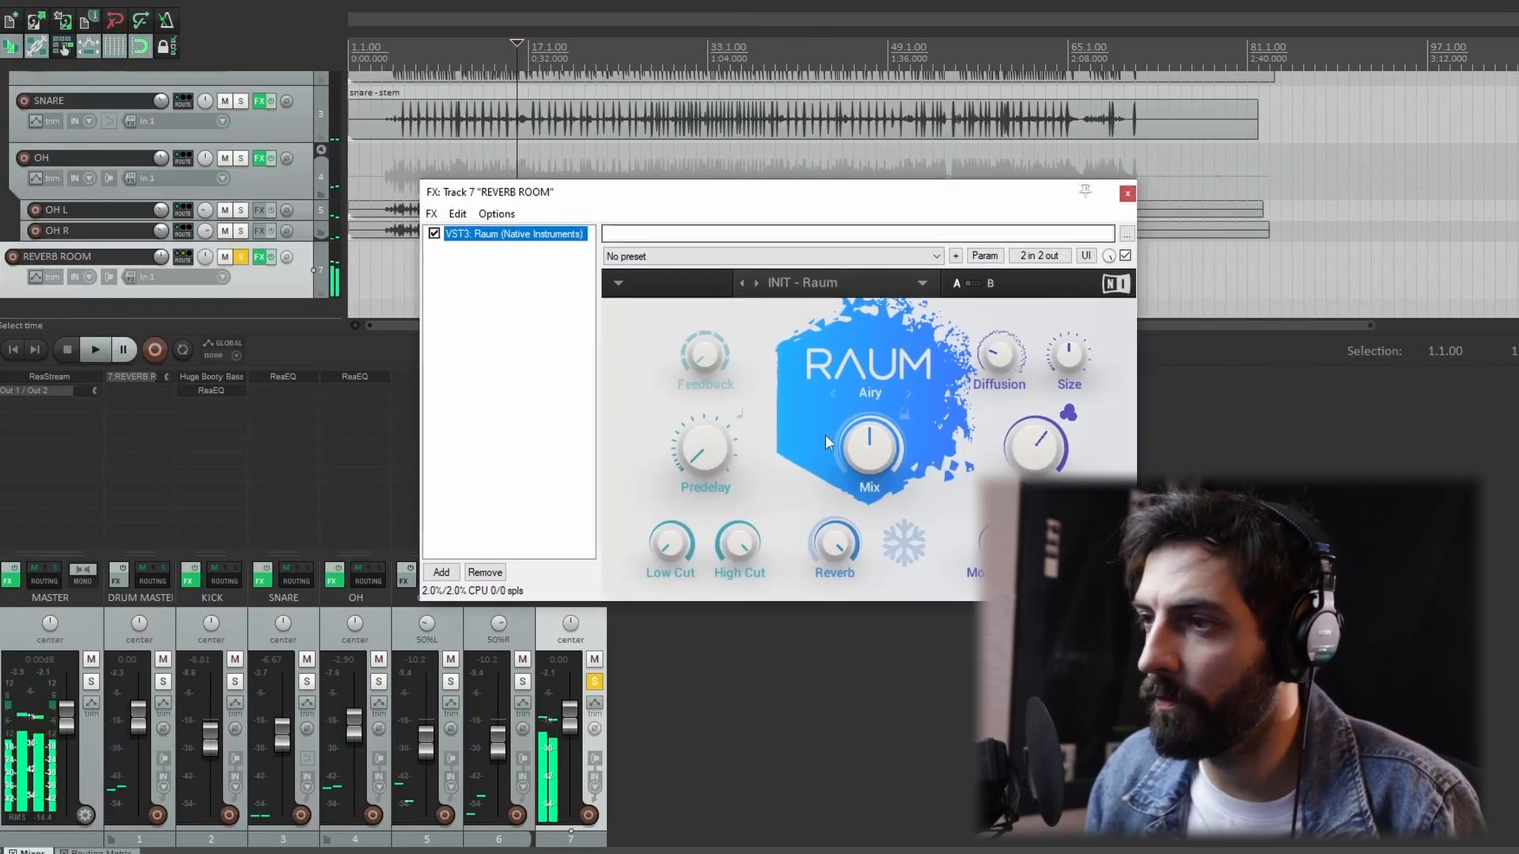
drag(570, 716, 570, 740)
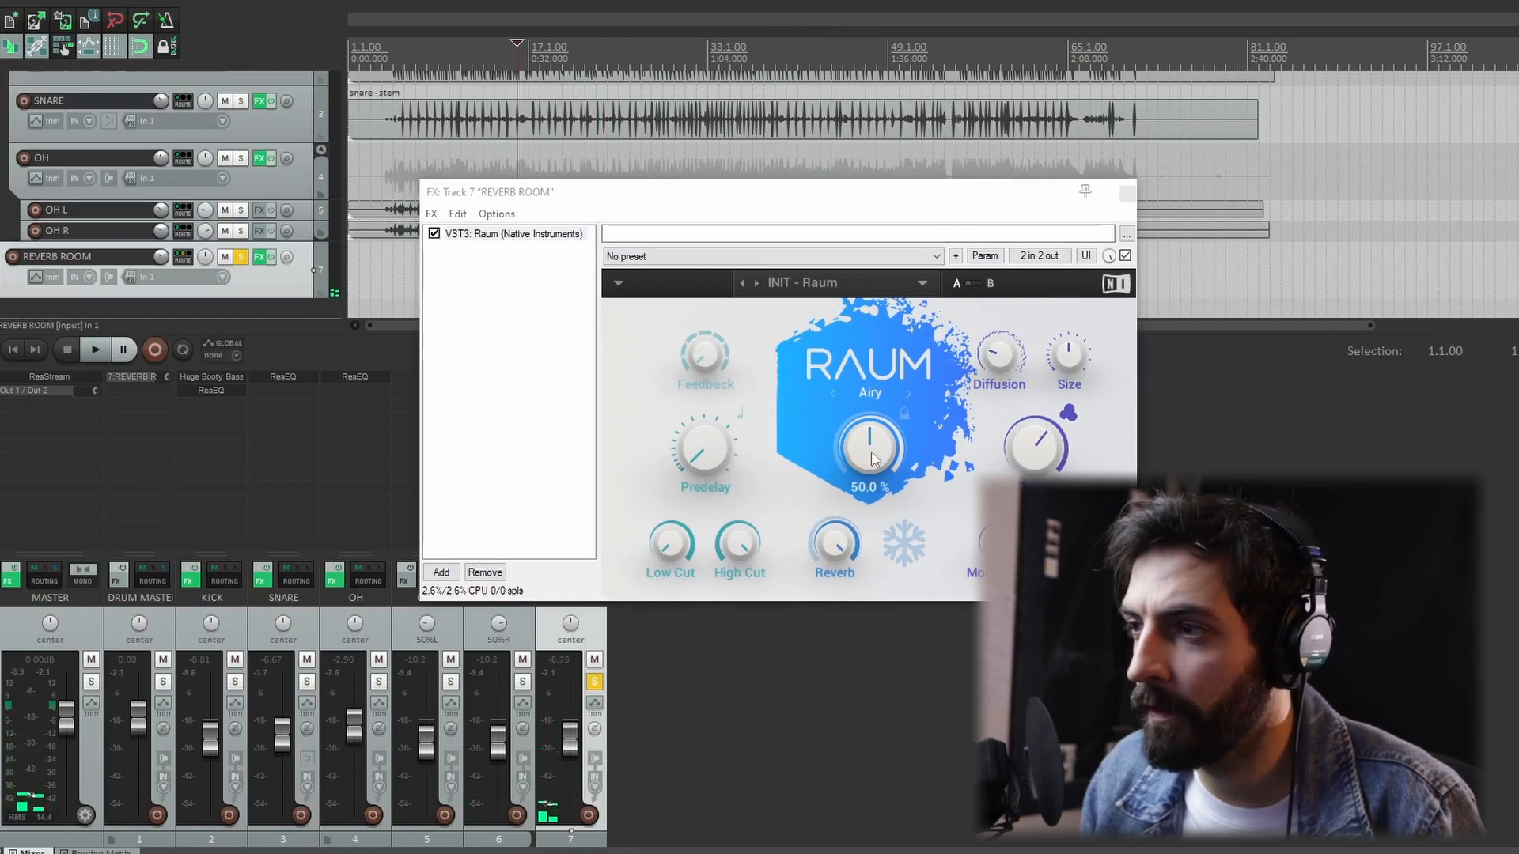
Load Raum's Medium factory preset Big Room on the REVERB ROOM track.
click(880, 283)
mouse_move(859, 311)
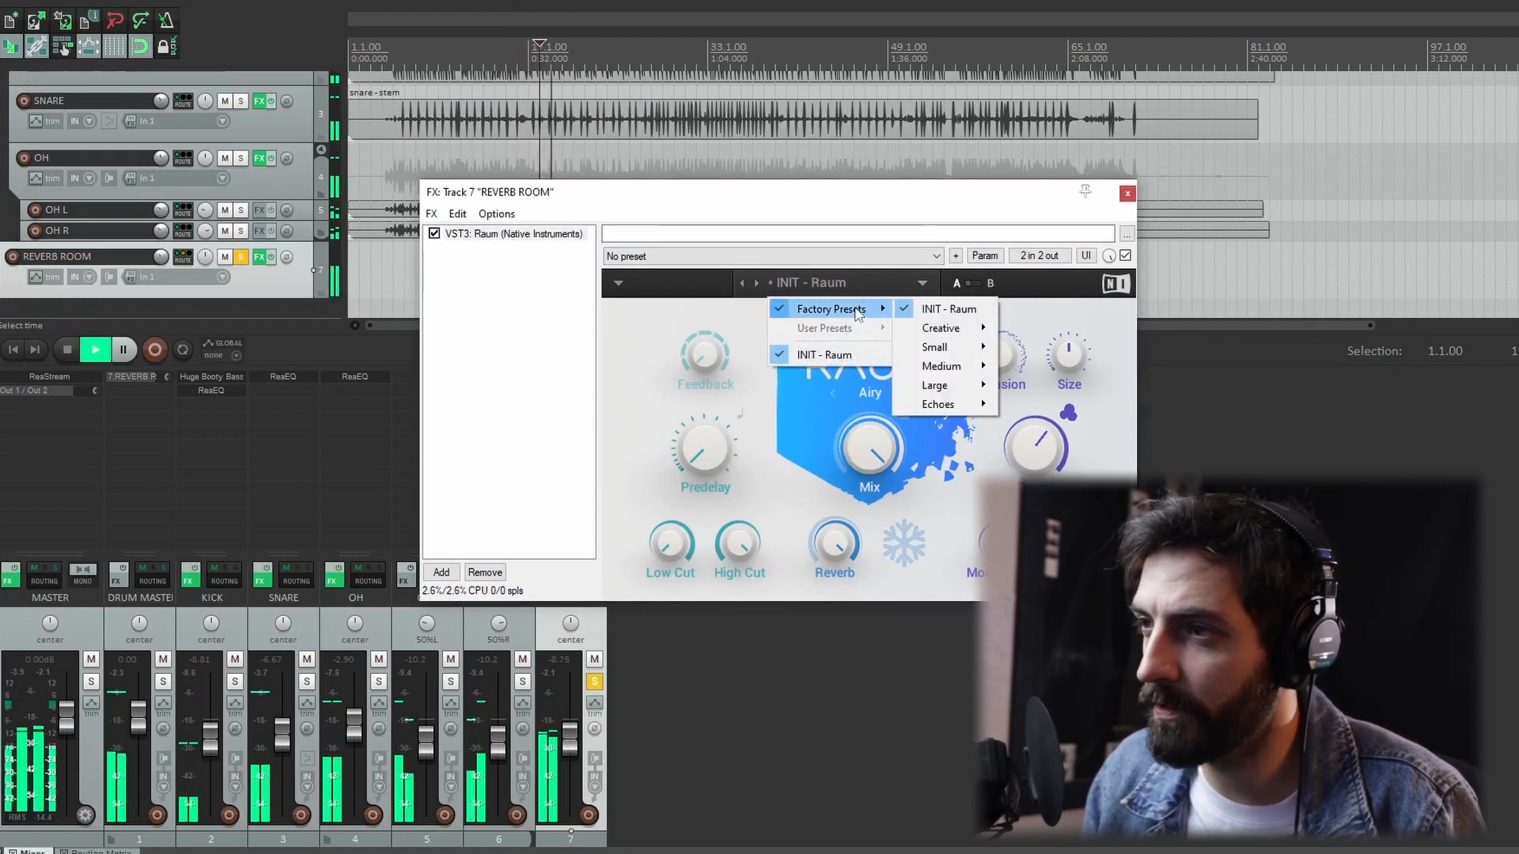
mouse_move(950, 366)
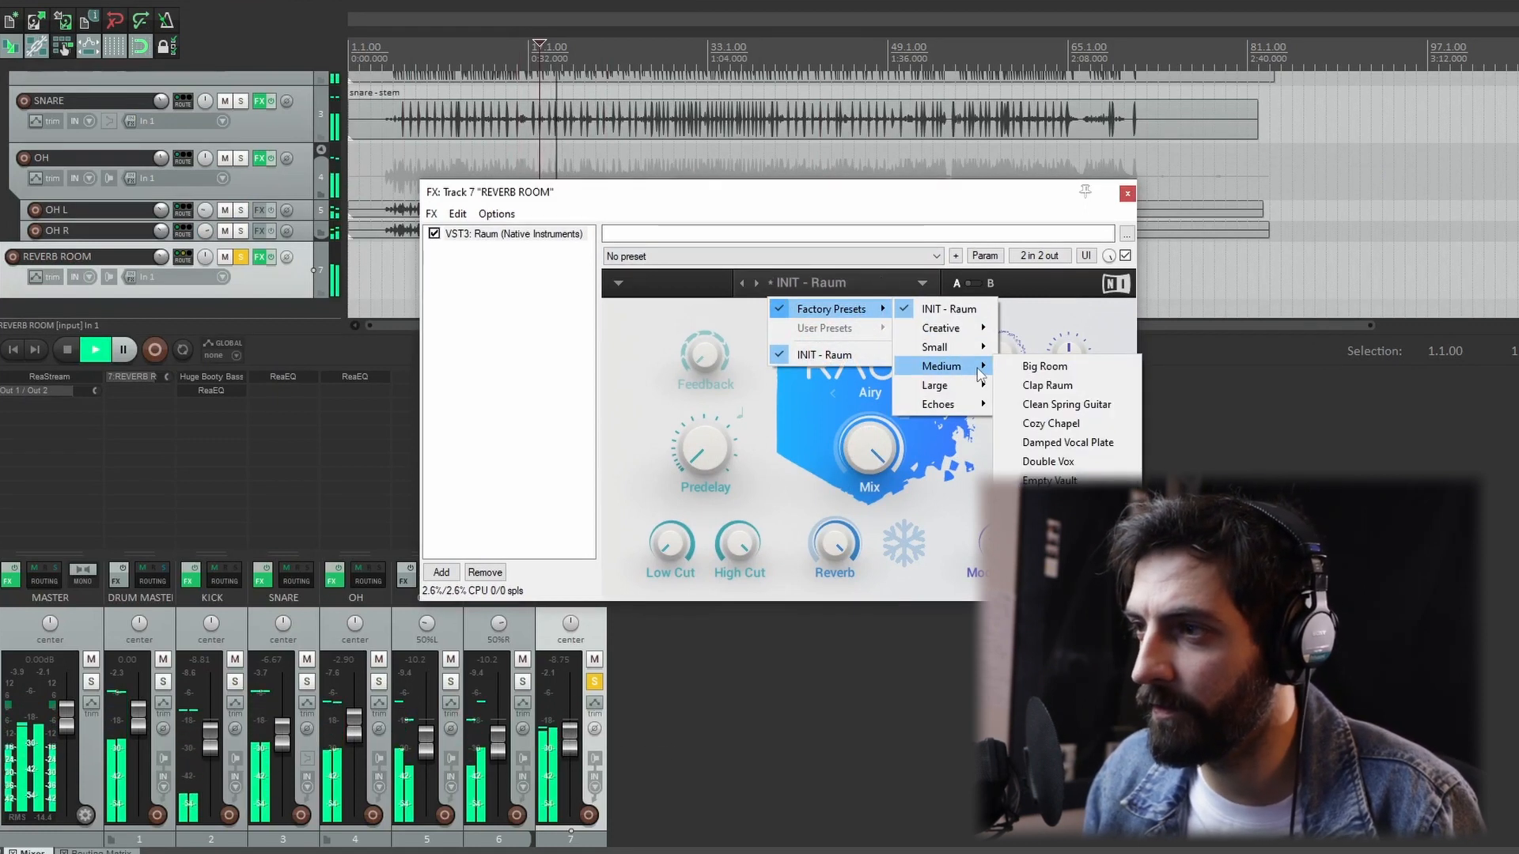
click(1044, 366)
Turn Raum's Mix fully up, lengthen its Decay, and move the FX window clear of the mixer.
drag(813, 194, 1015, 167)
drag(1046, 390, 1046, 356)
drag(968, 167, 651, 207)
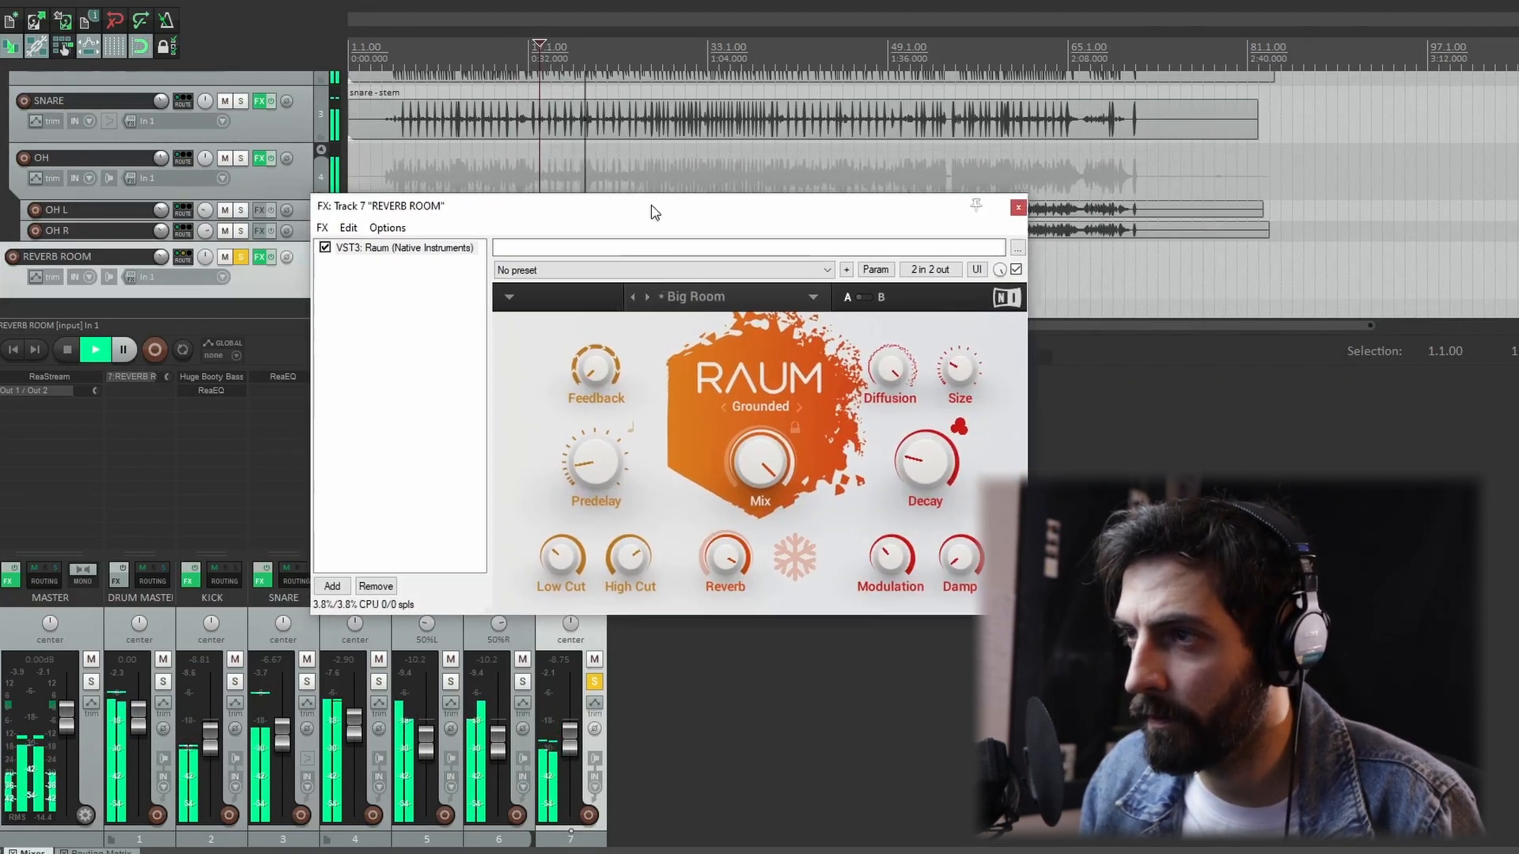
mouse_move(552, 562)
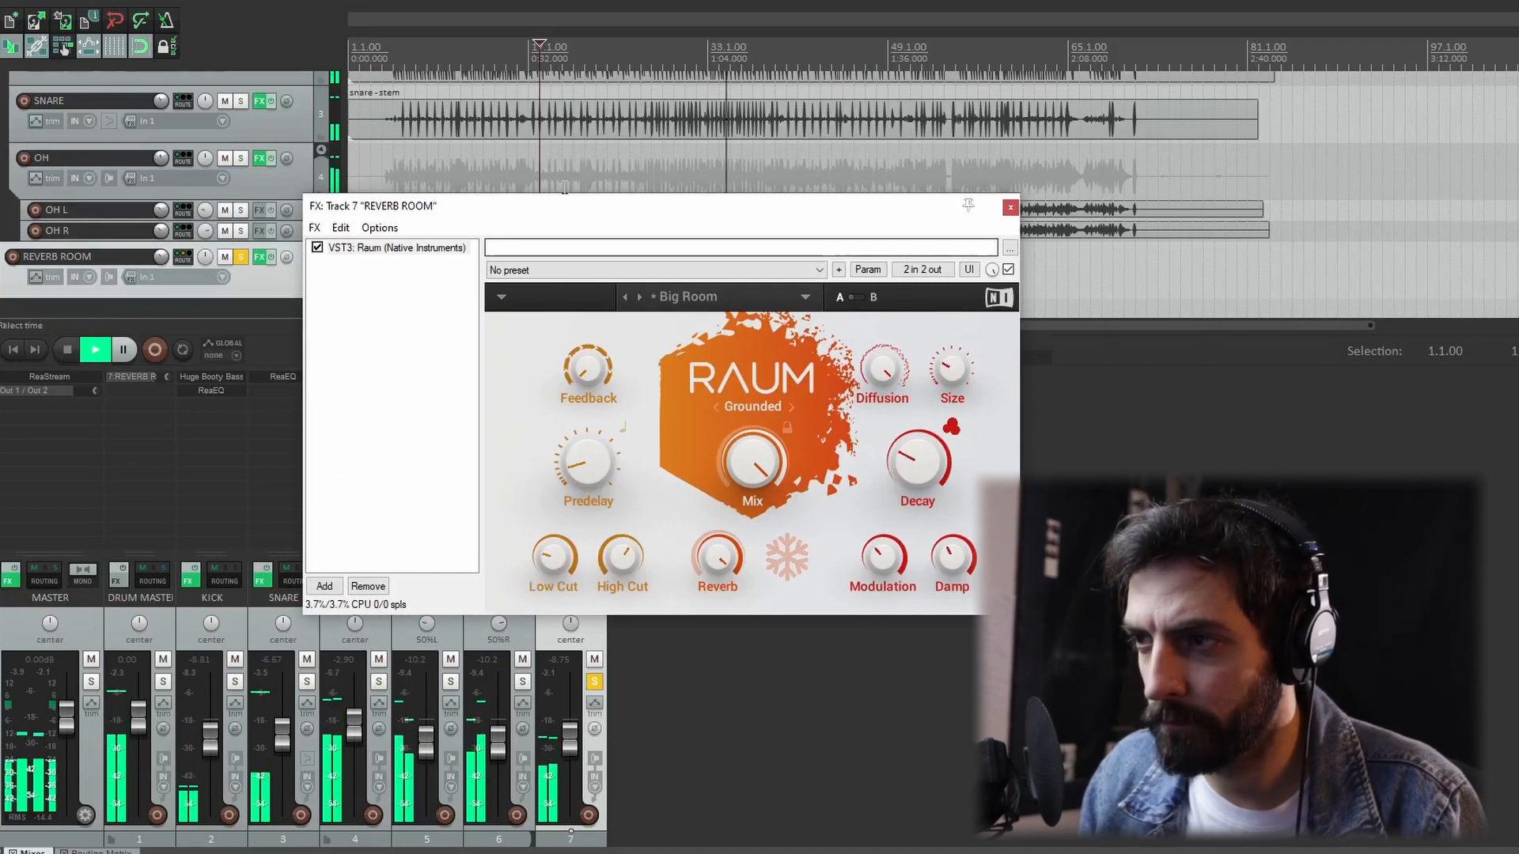
drag(562, 207, 887, 155)
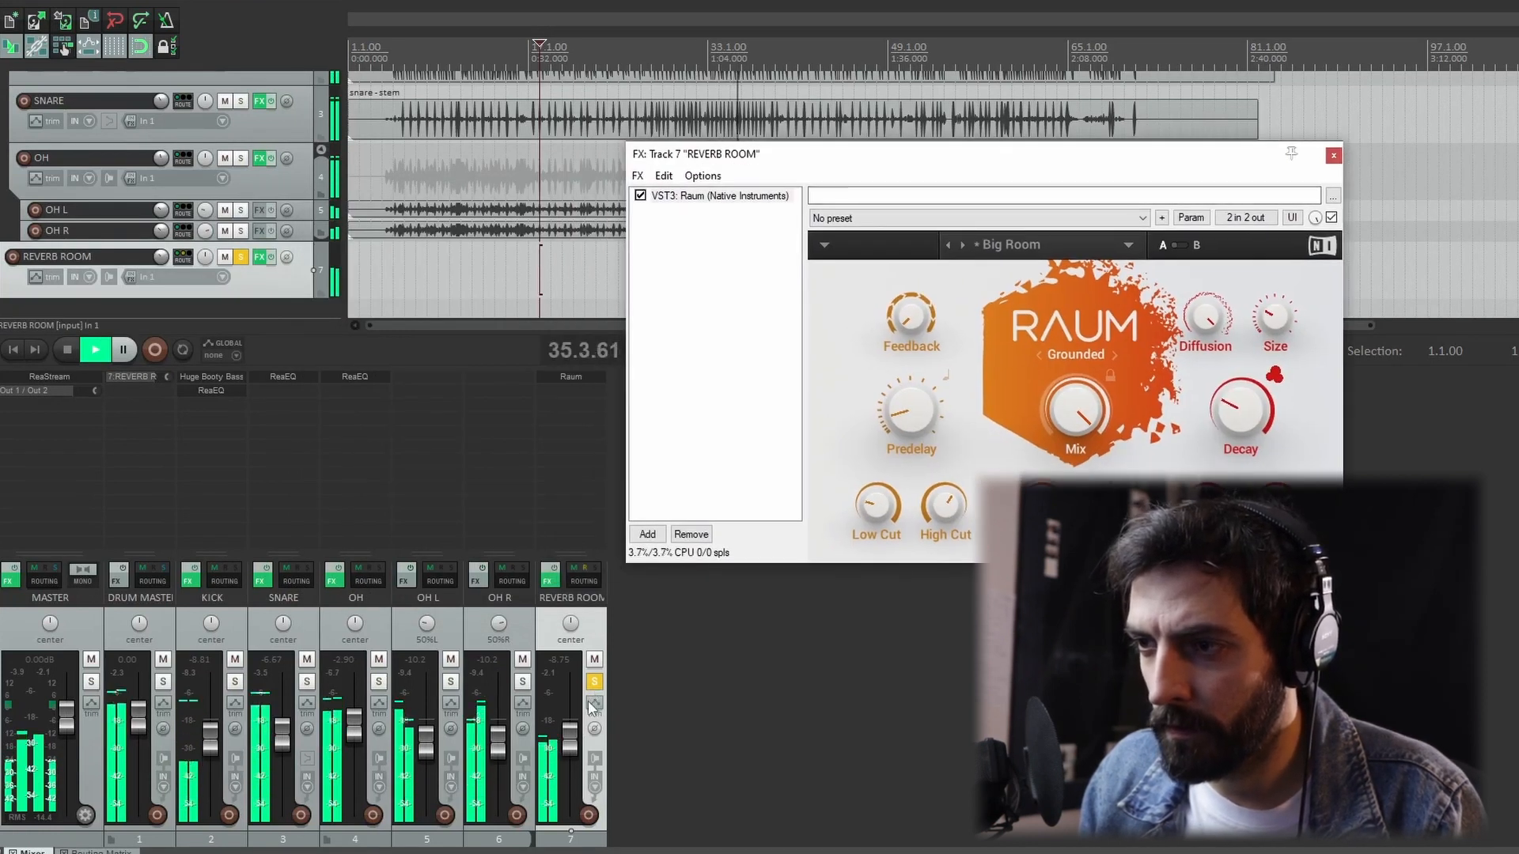
Unsolo REVERB ROOM, compare the drums with it muted and unmuted, set its volume to -2.03 dB, and close the Raum window.
click(597, 661)
click(595, 682)
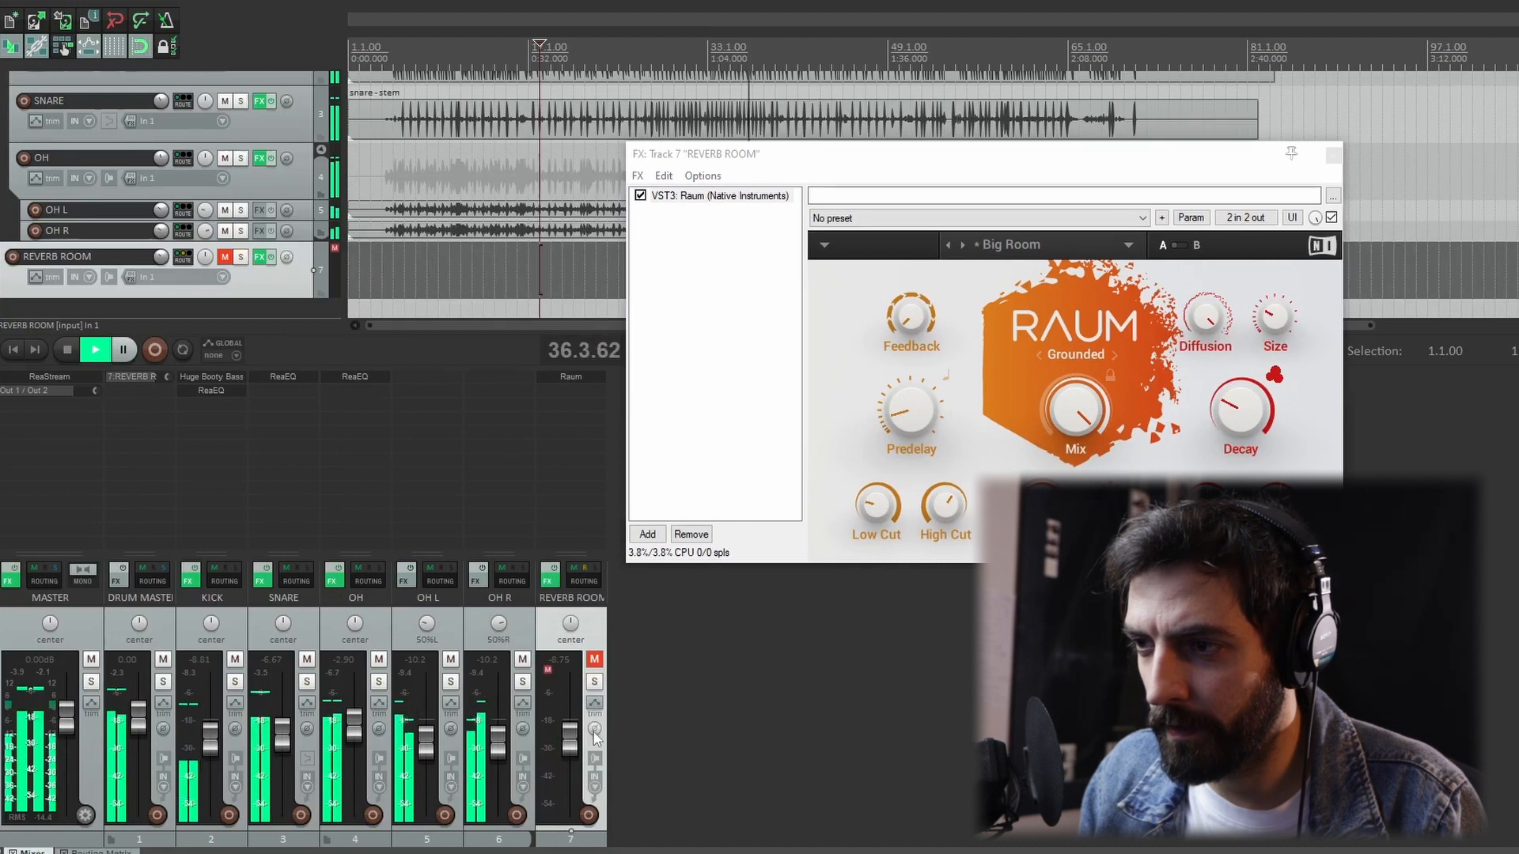
drag(571, 742, 572, 778)
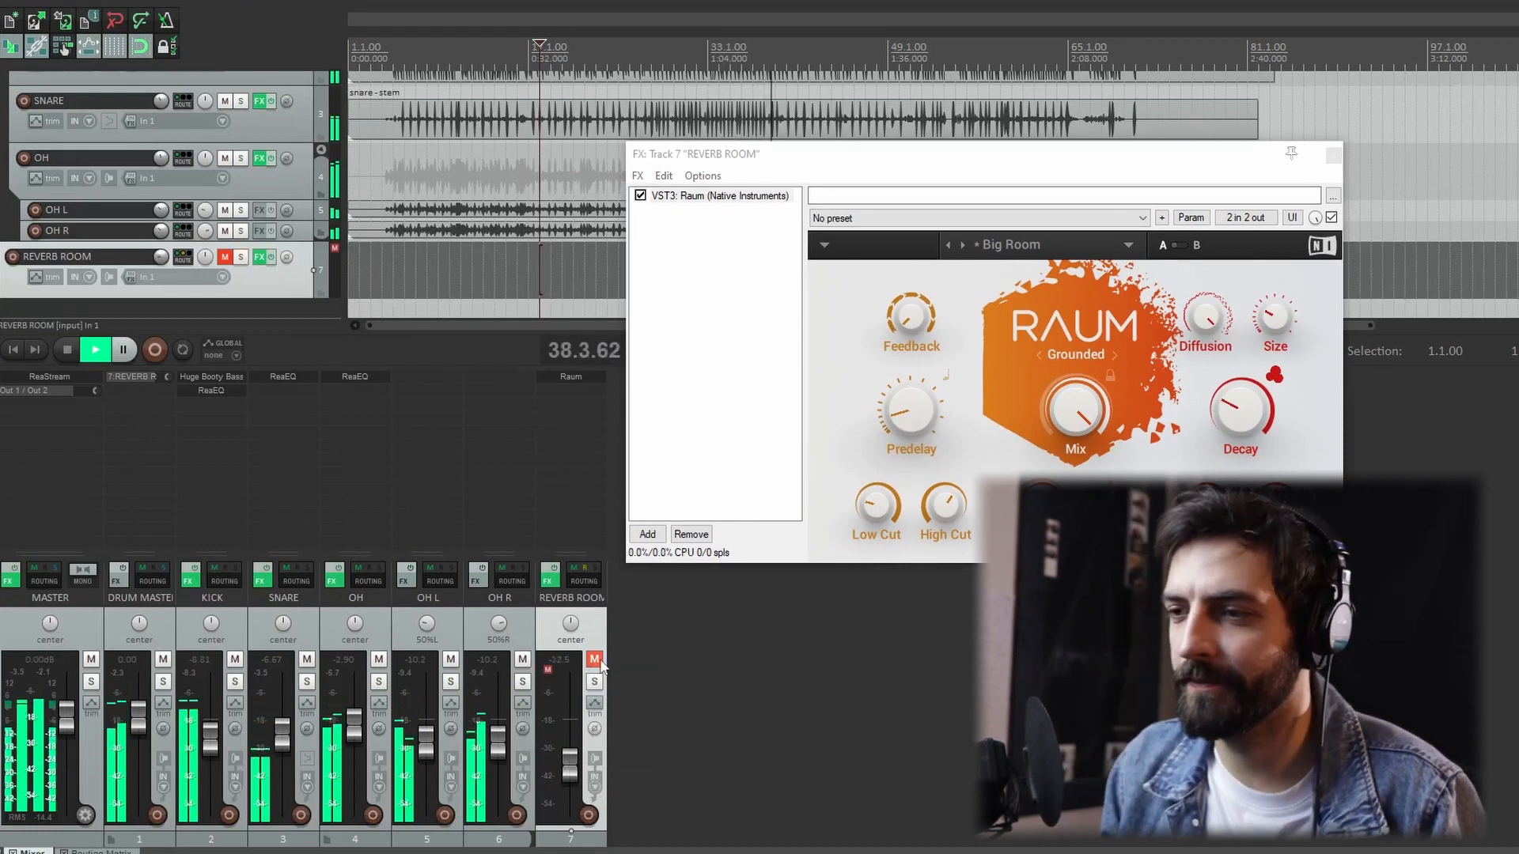
click(594, 660)
drag(570, 768, 566, 740)
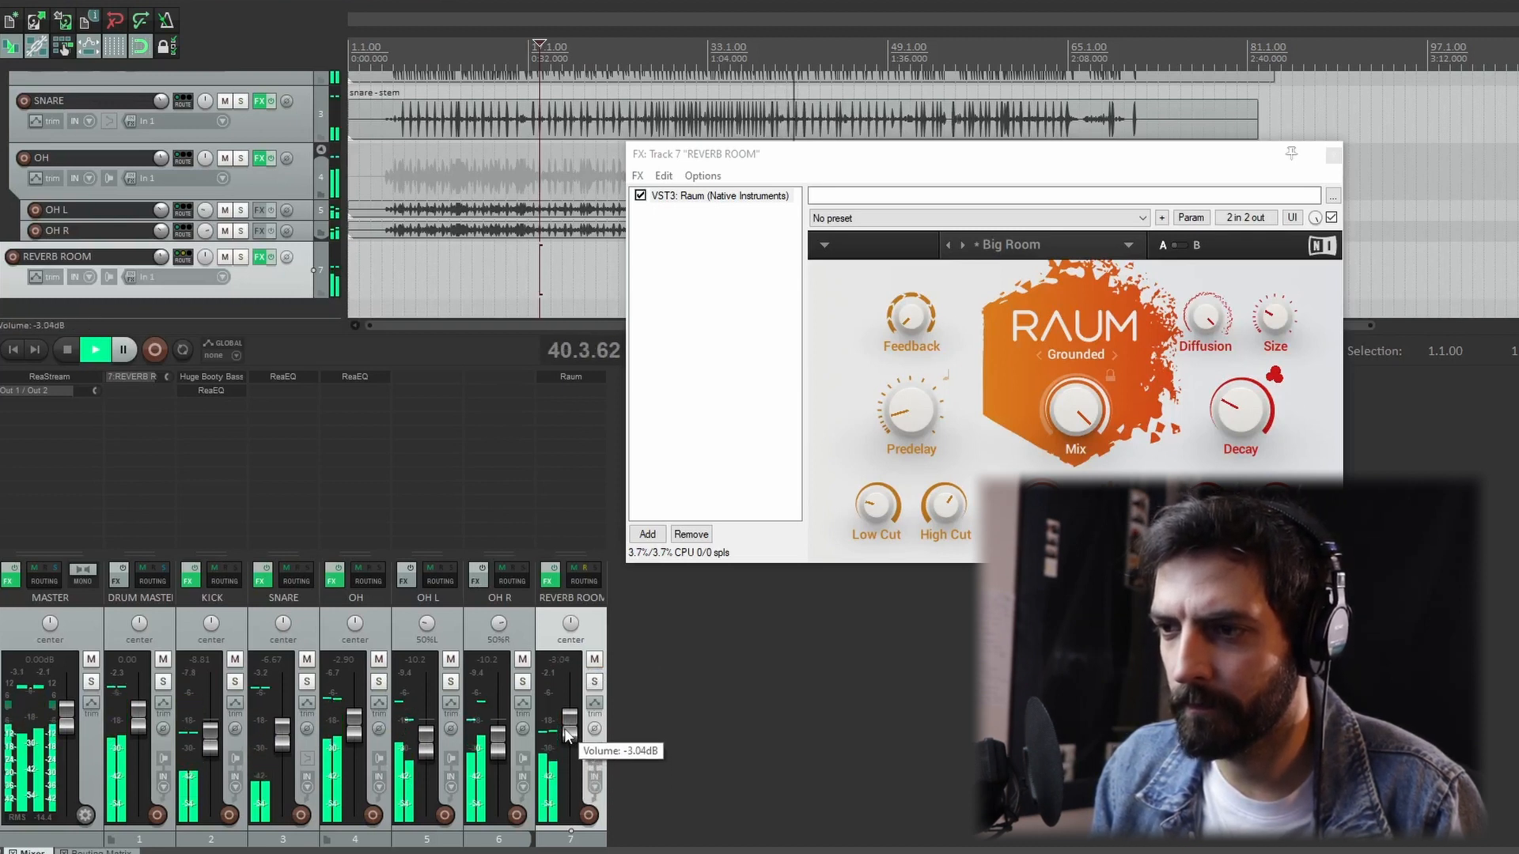
drag(565, 734, 566, 730)
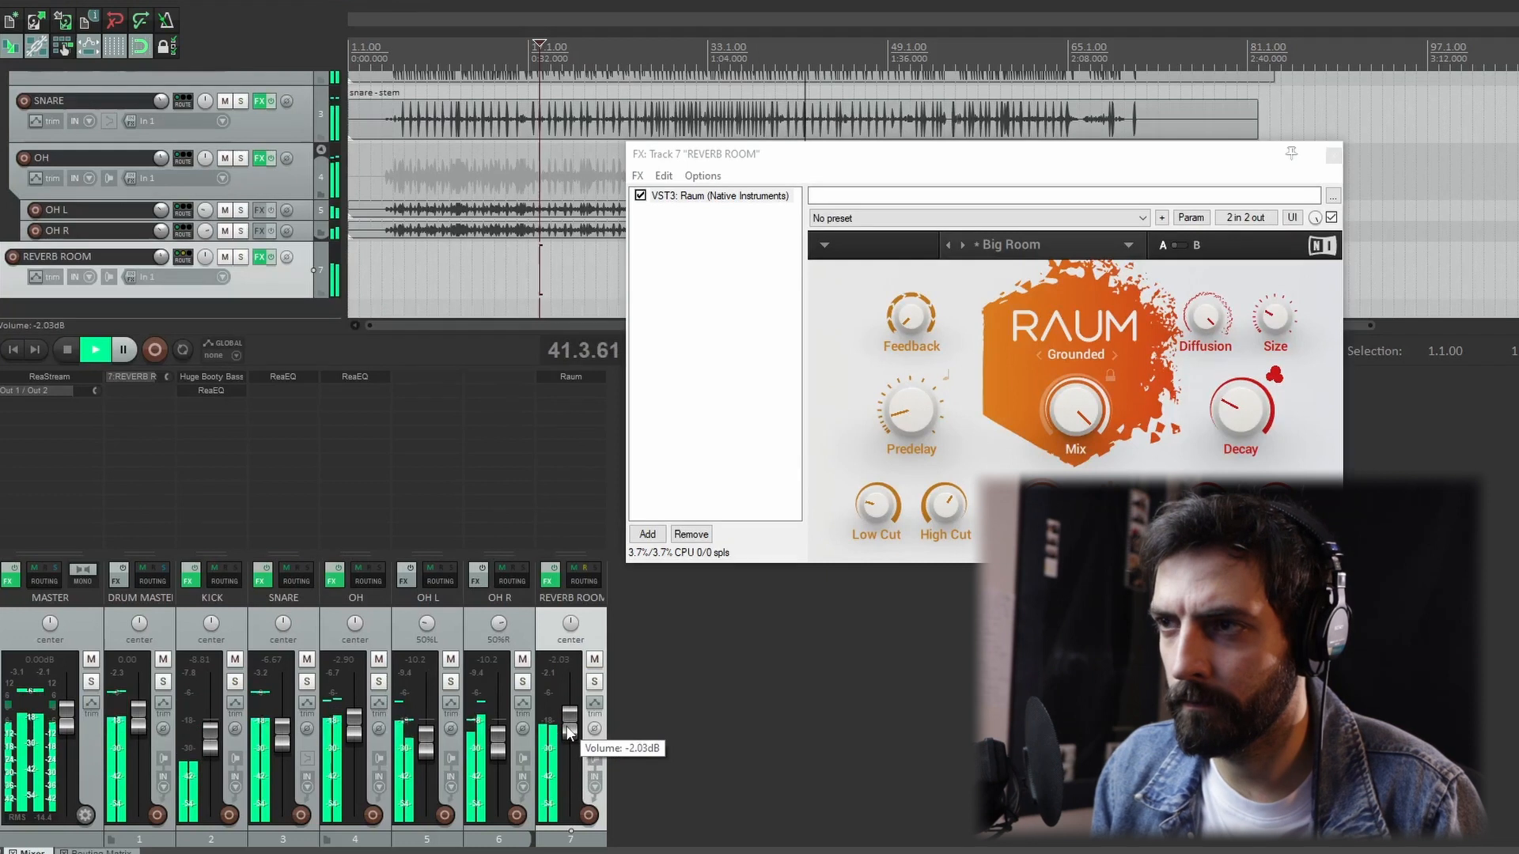
click(1333, 154)
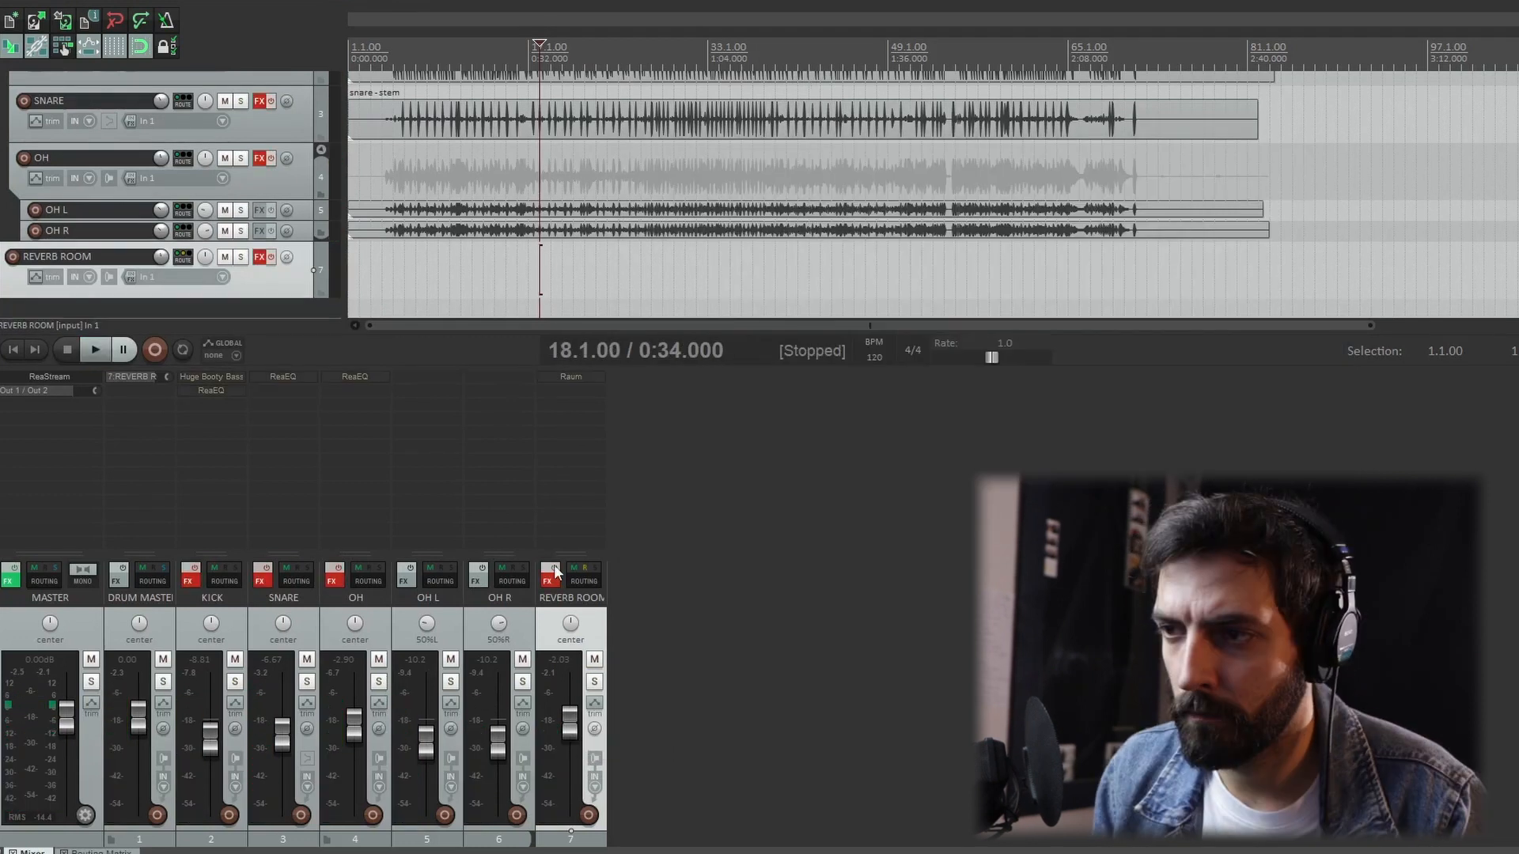
Play the drums from bar 18.1.00 with the FX bypassed and re-enable the FX on KICK, SNARE, OH and REVERB ROOM.
key(space)
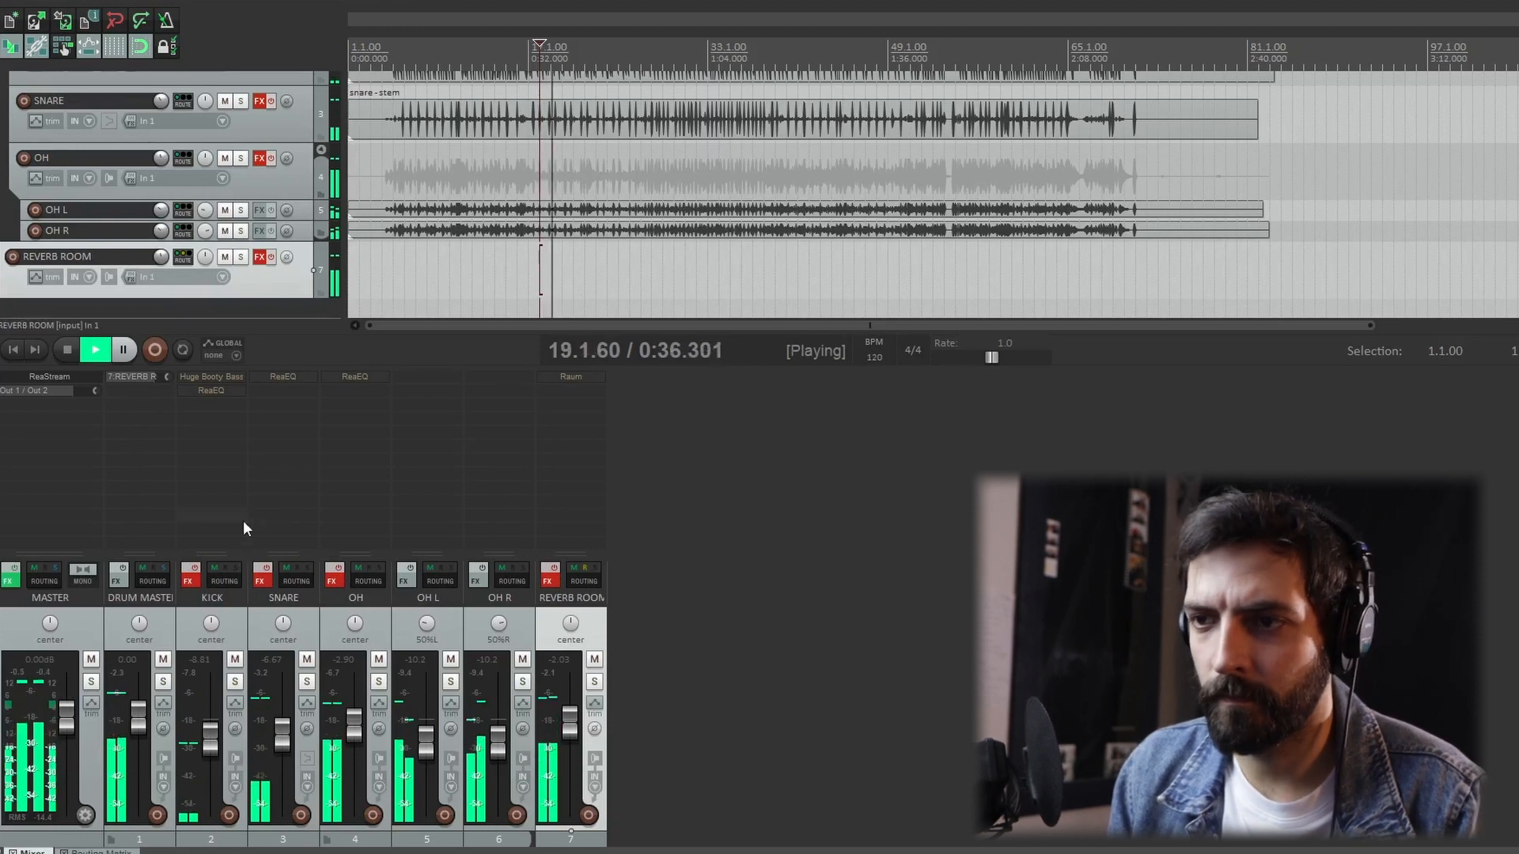
click(192, 572)
click(263, 572)
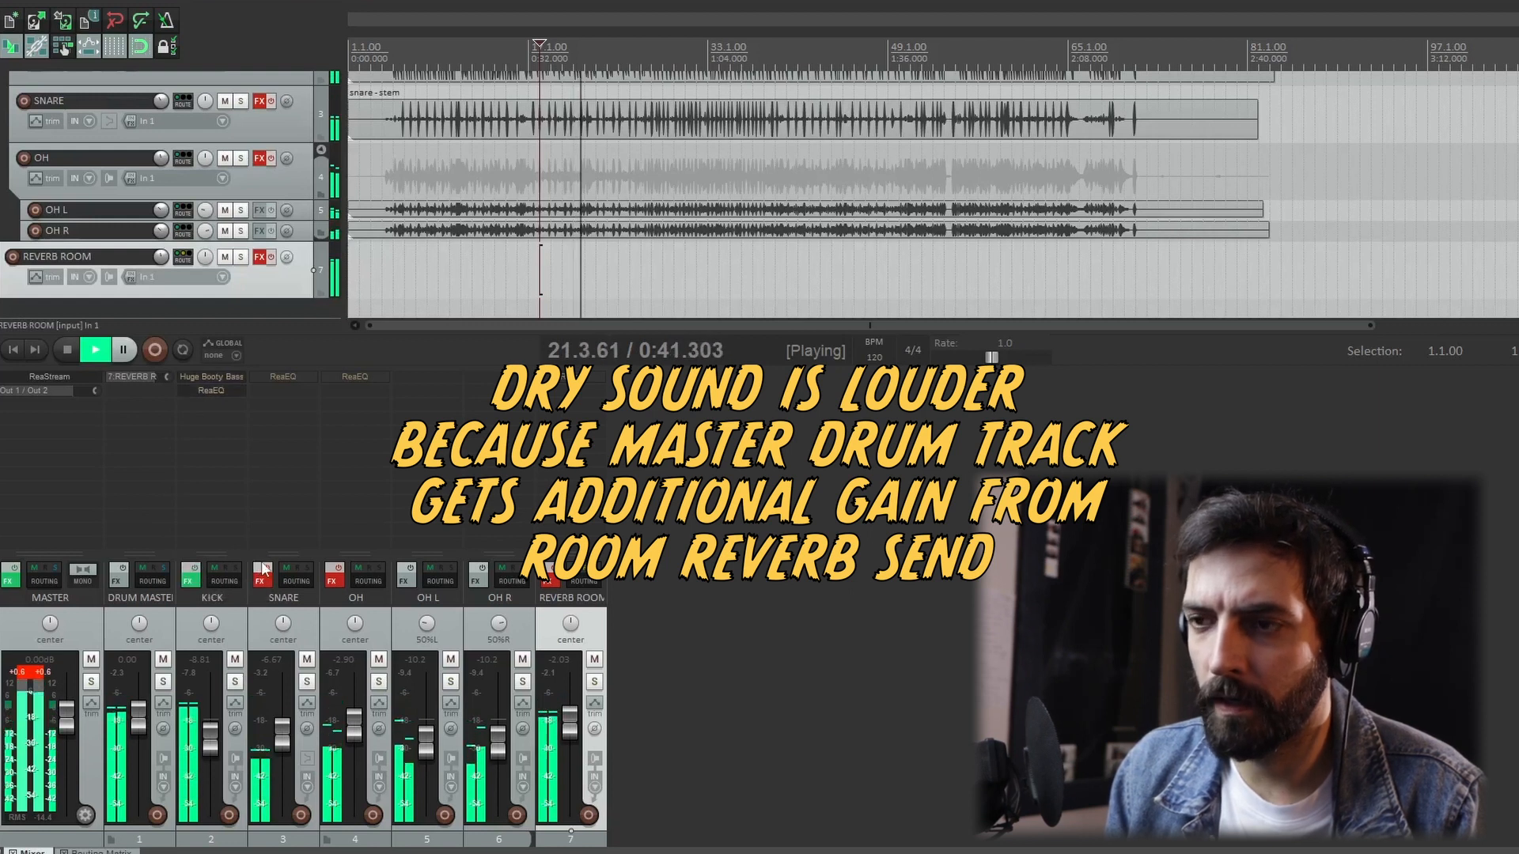
click(335, 571)
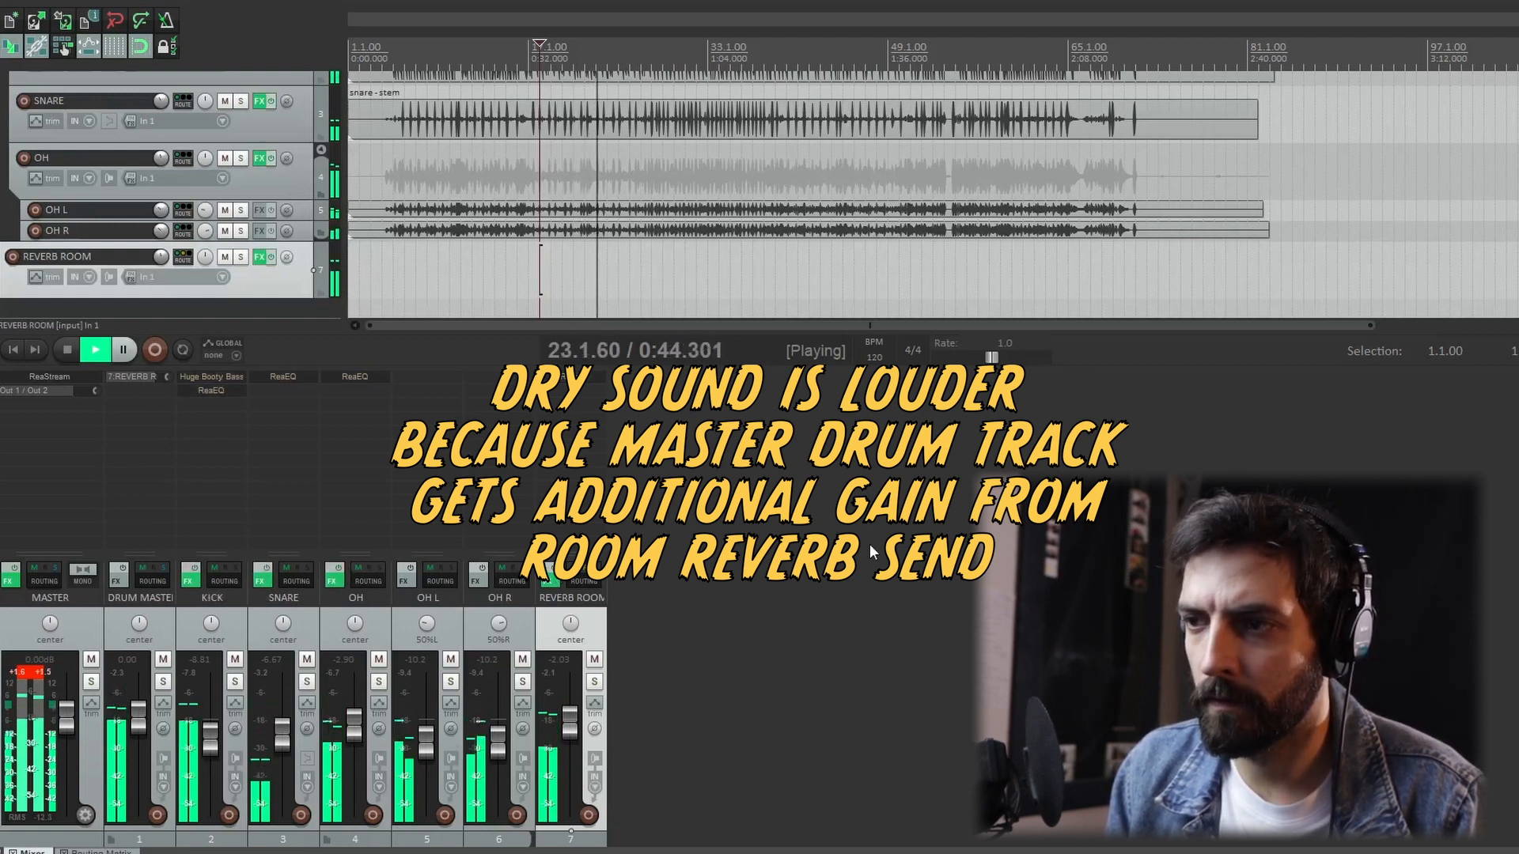
Lower REVERB ROOM's volume to -3.73 dB, play the drums from bar 10.1.00, and stop playback.
drag(572, 724, 572, 731)
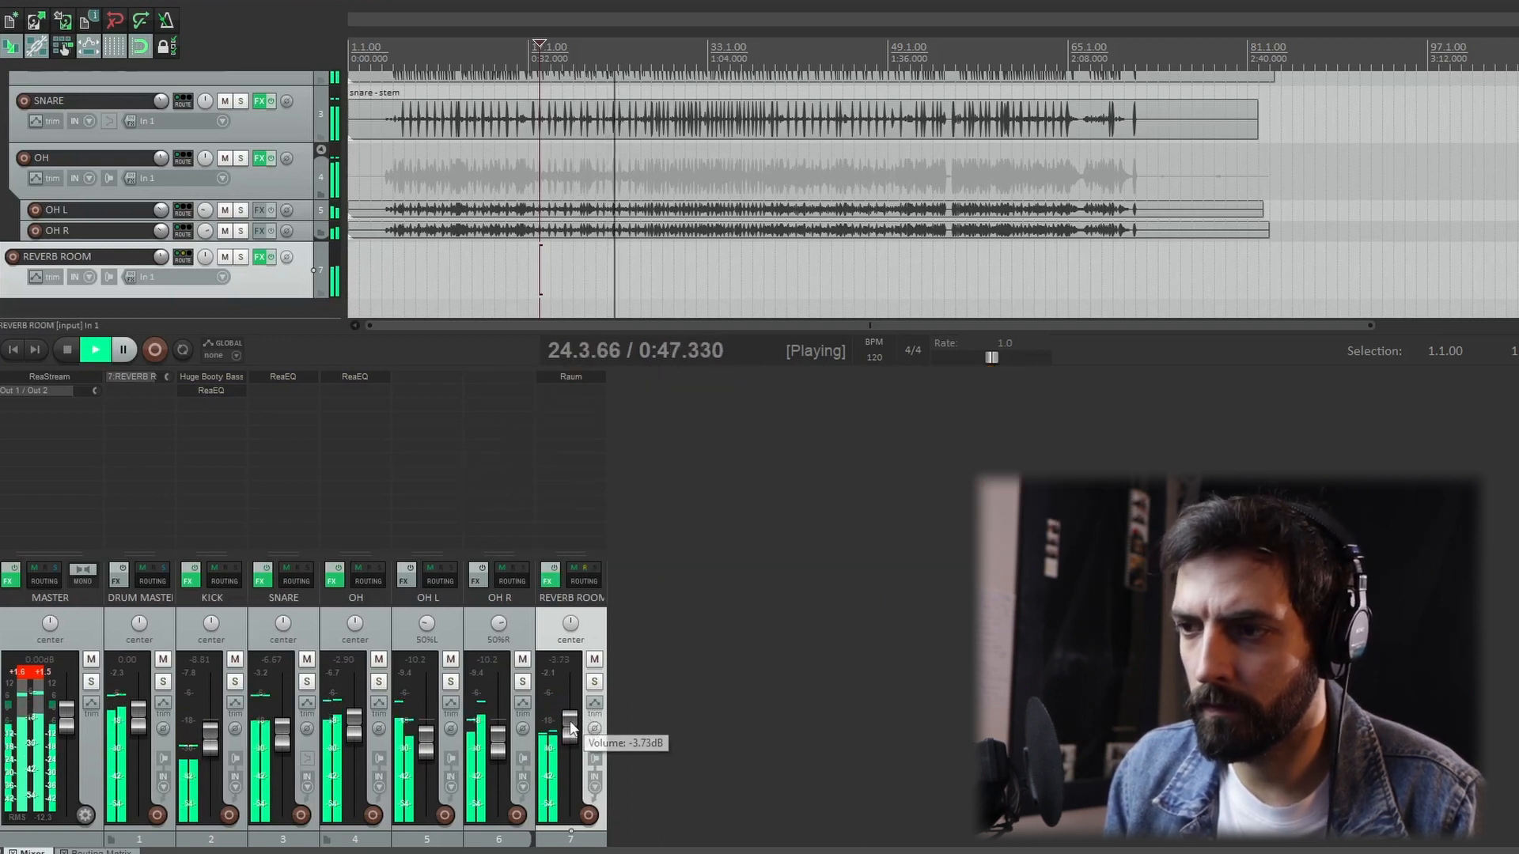
click(452, 52)
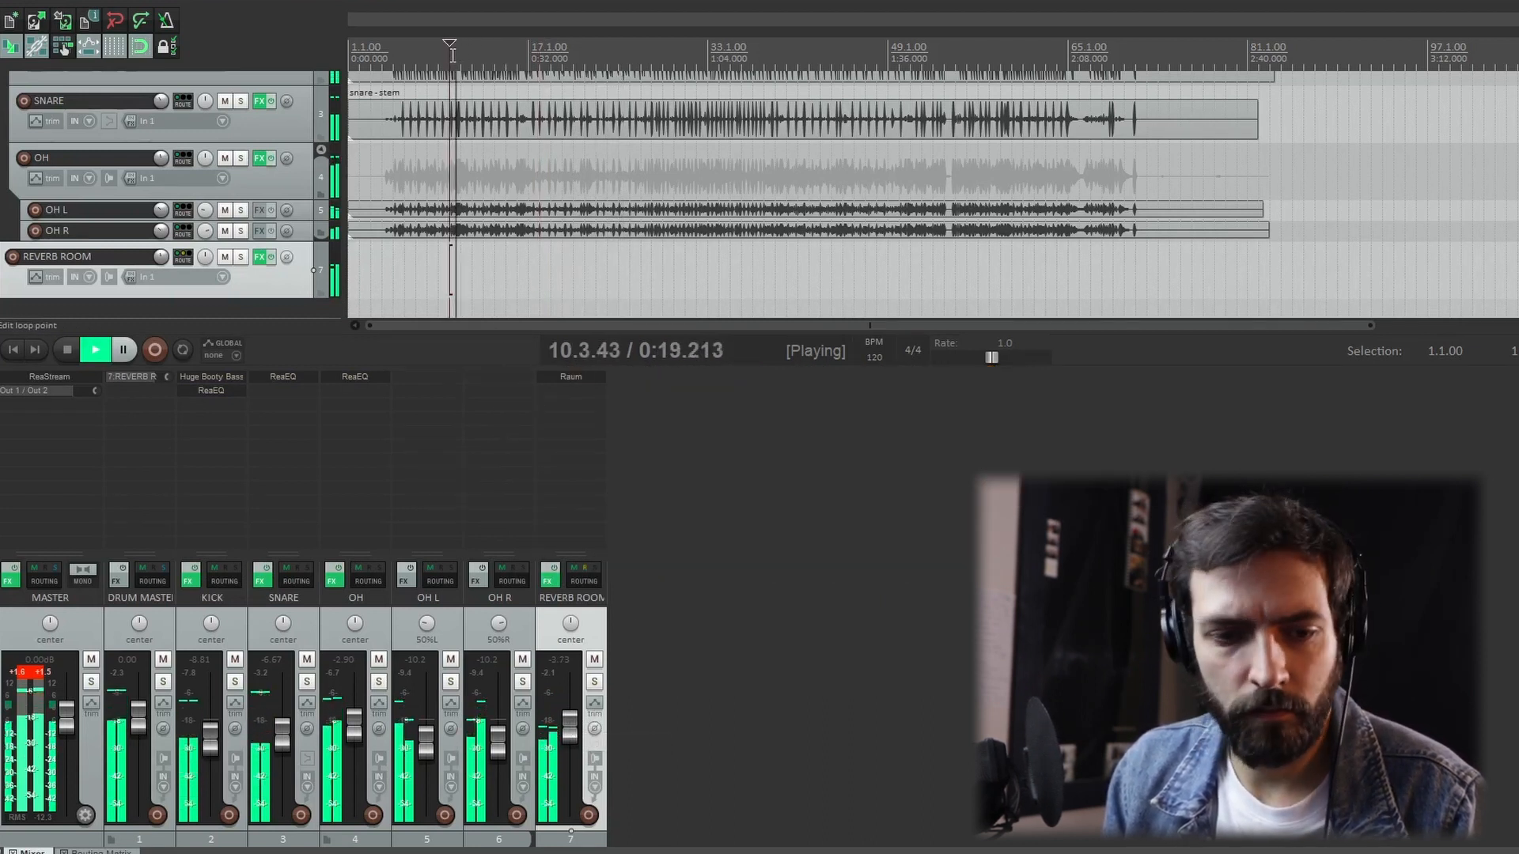
key(space)
Add the VST3 MCompressor (MeldaProduction) to the DRUM MASTER track and position its FX window.
scroll(188, 198, up, 3)
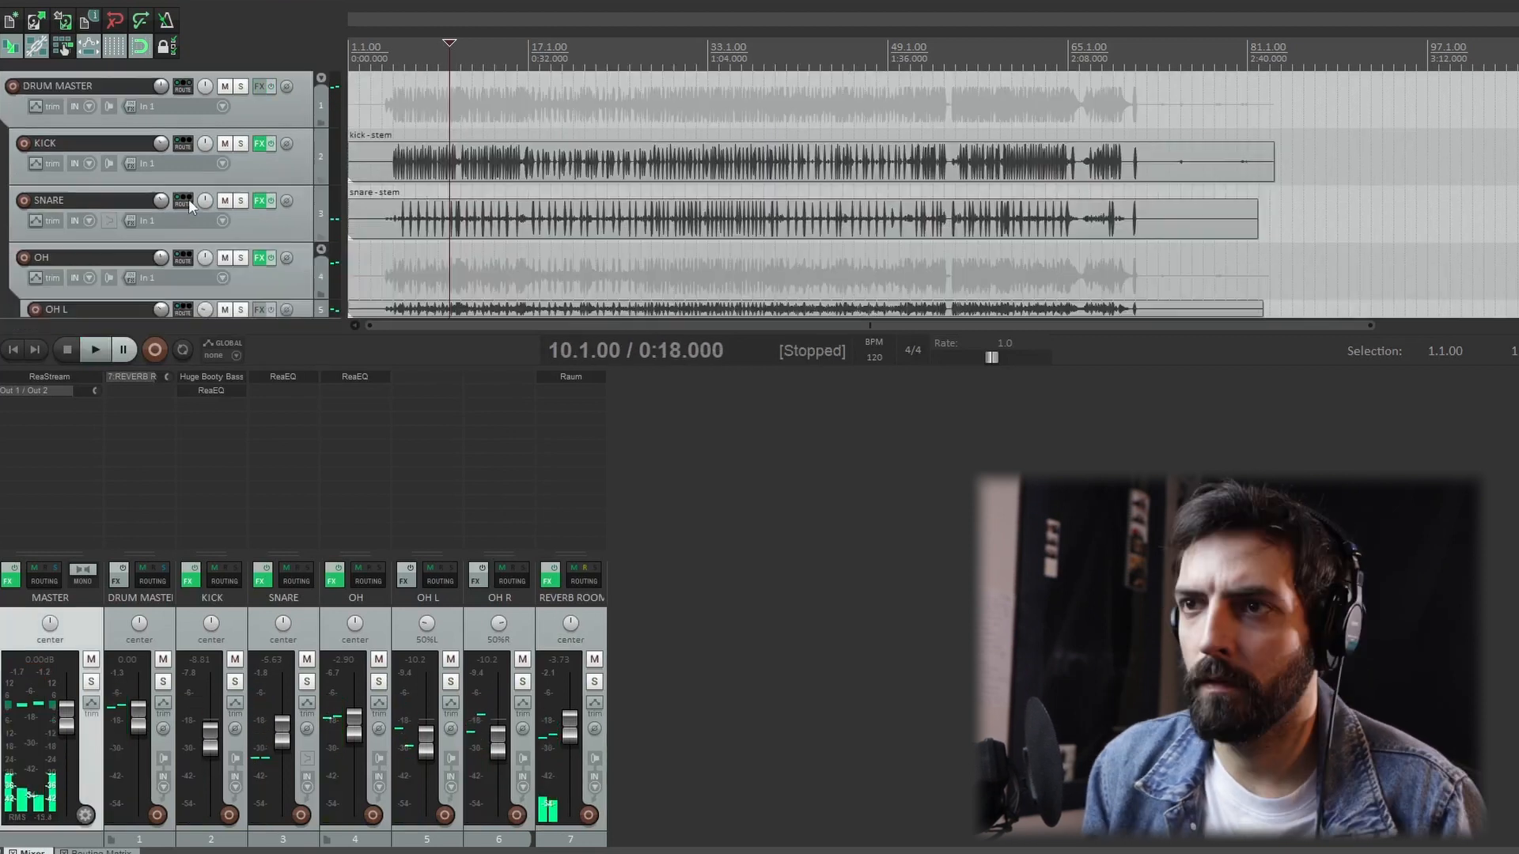
click(254, 109)
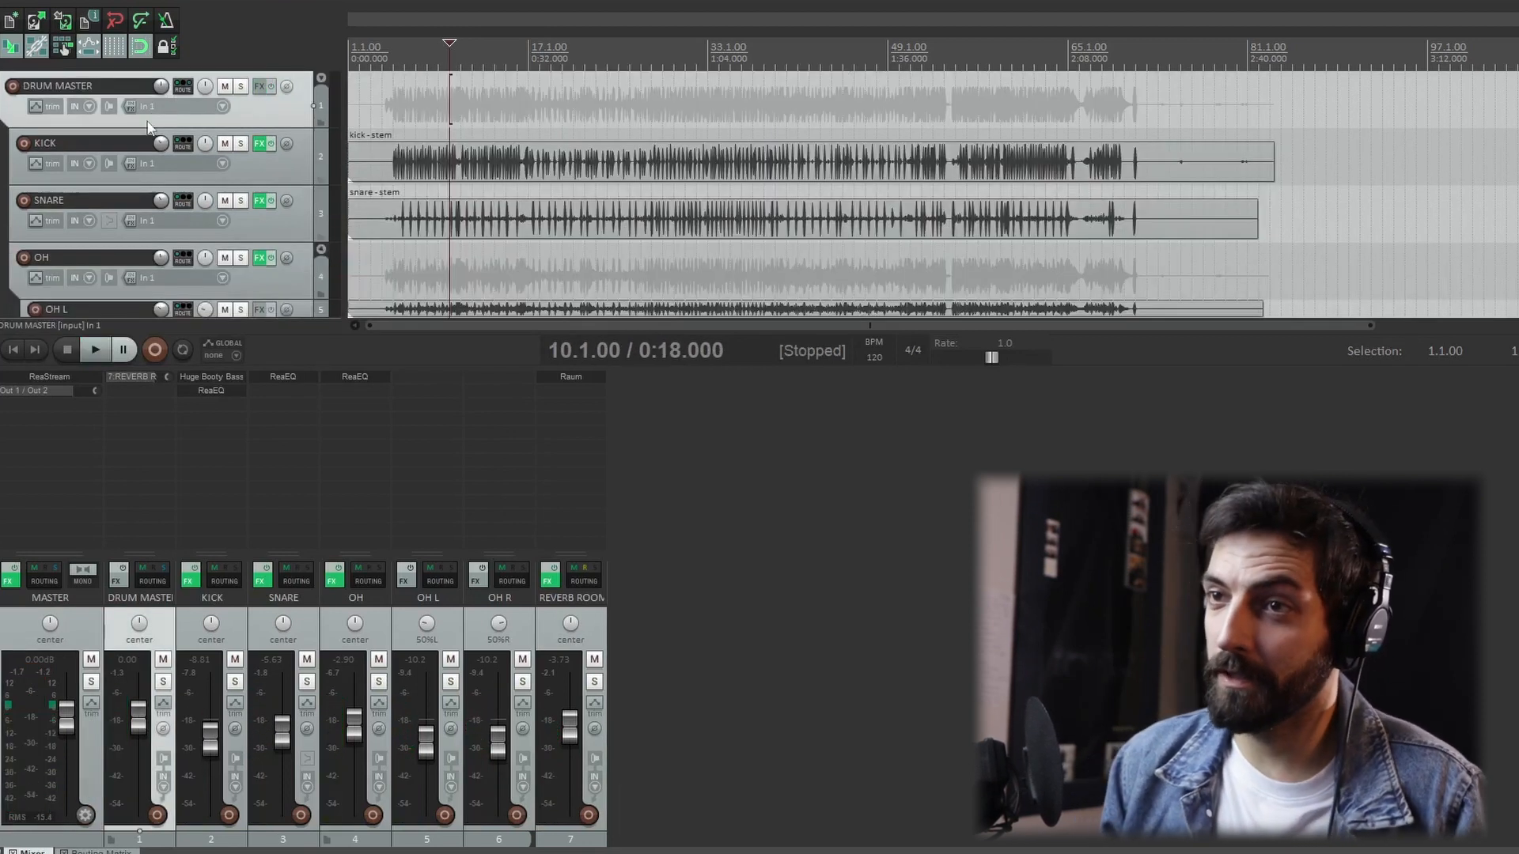
click(116, 576)
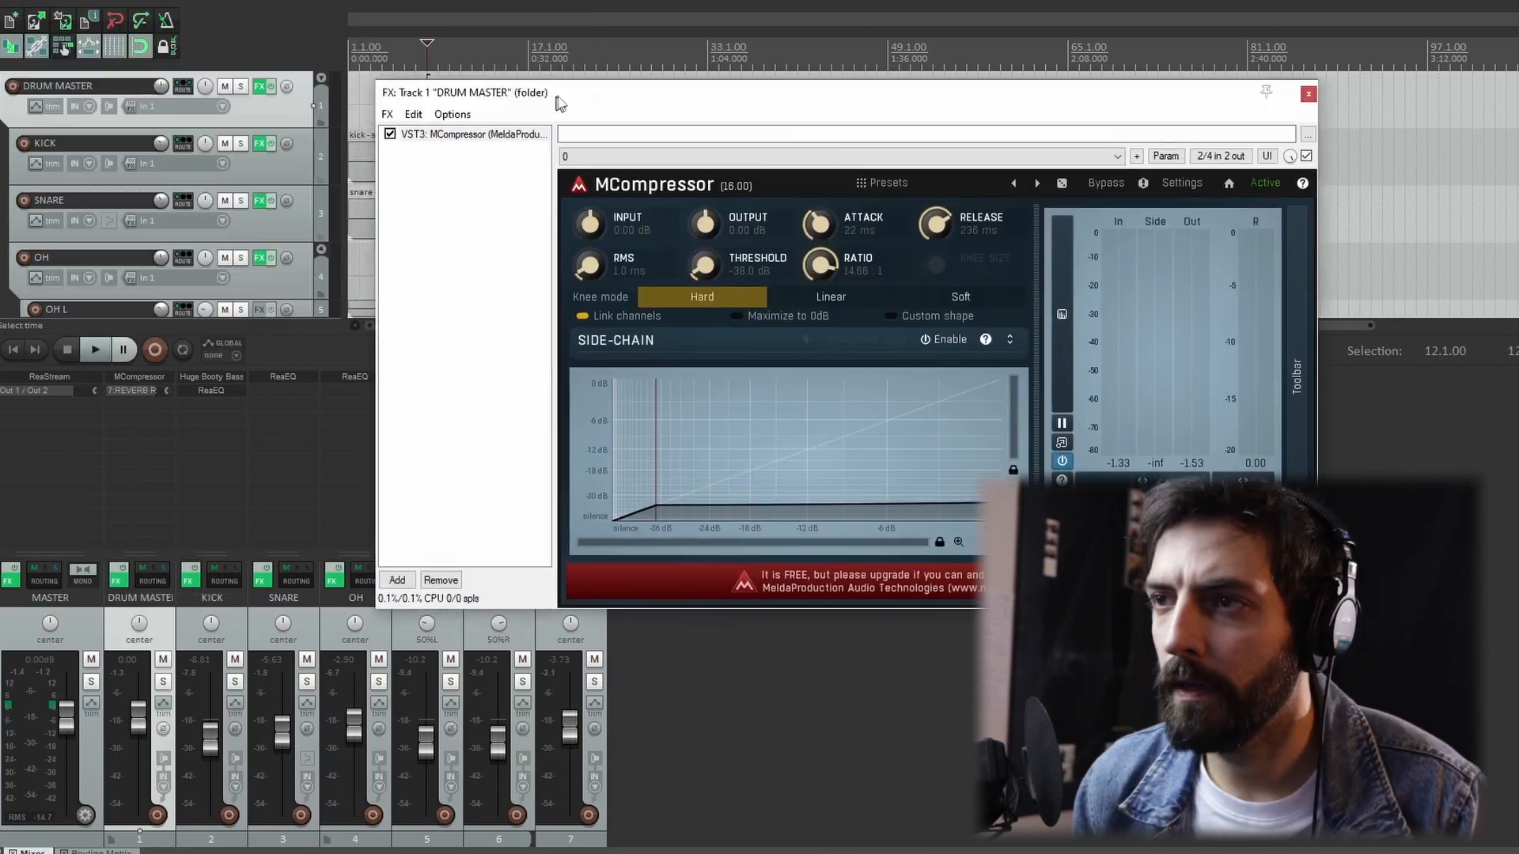
drag(556, 95, 508, 88)
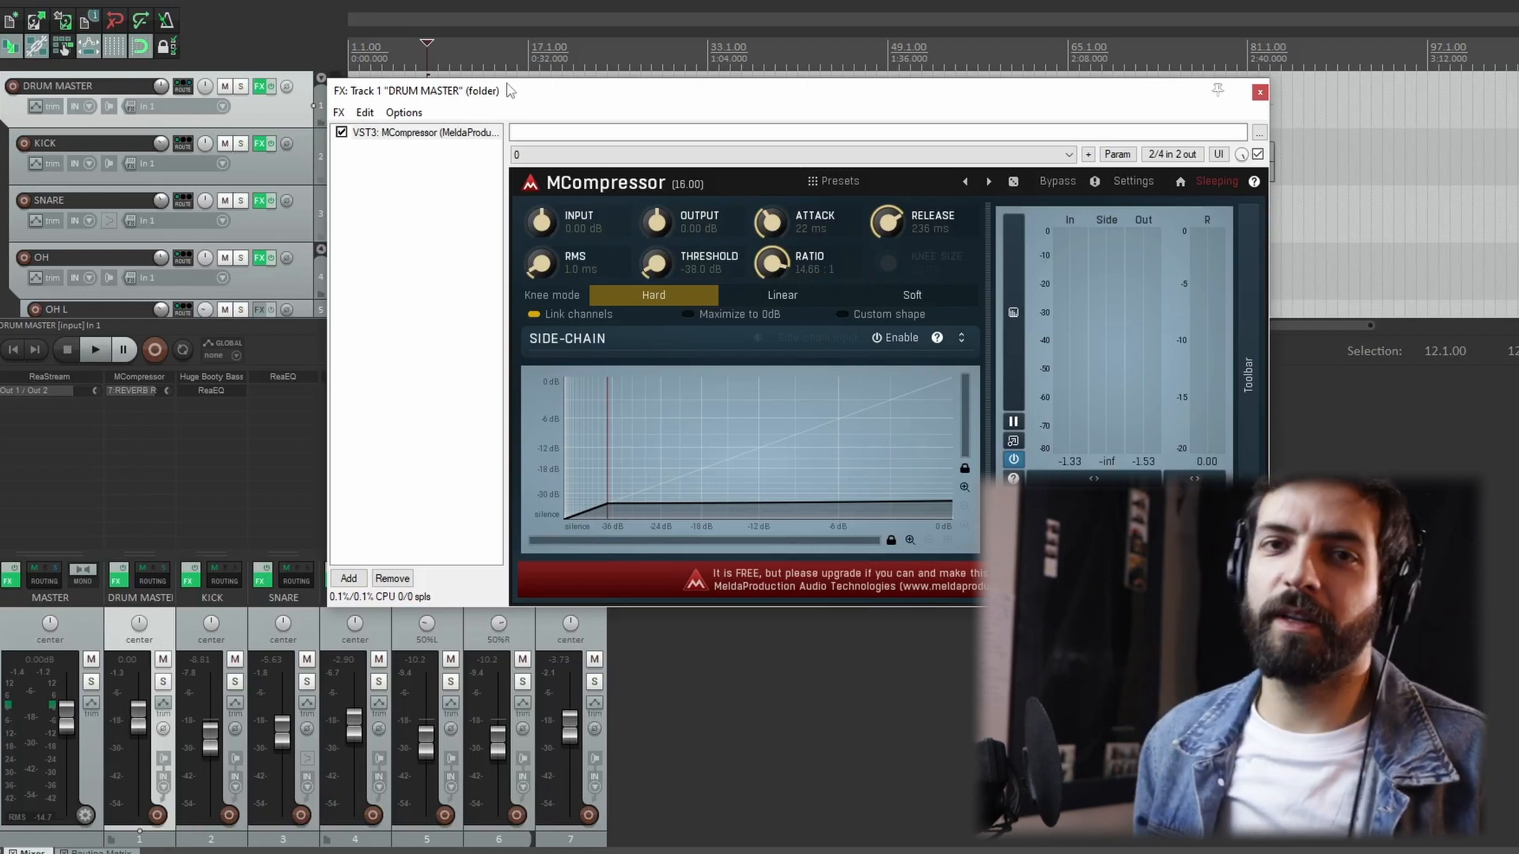
drag(538, 105, 576, 116)
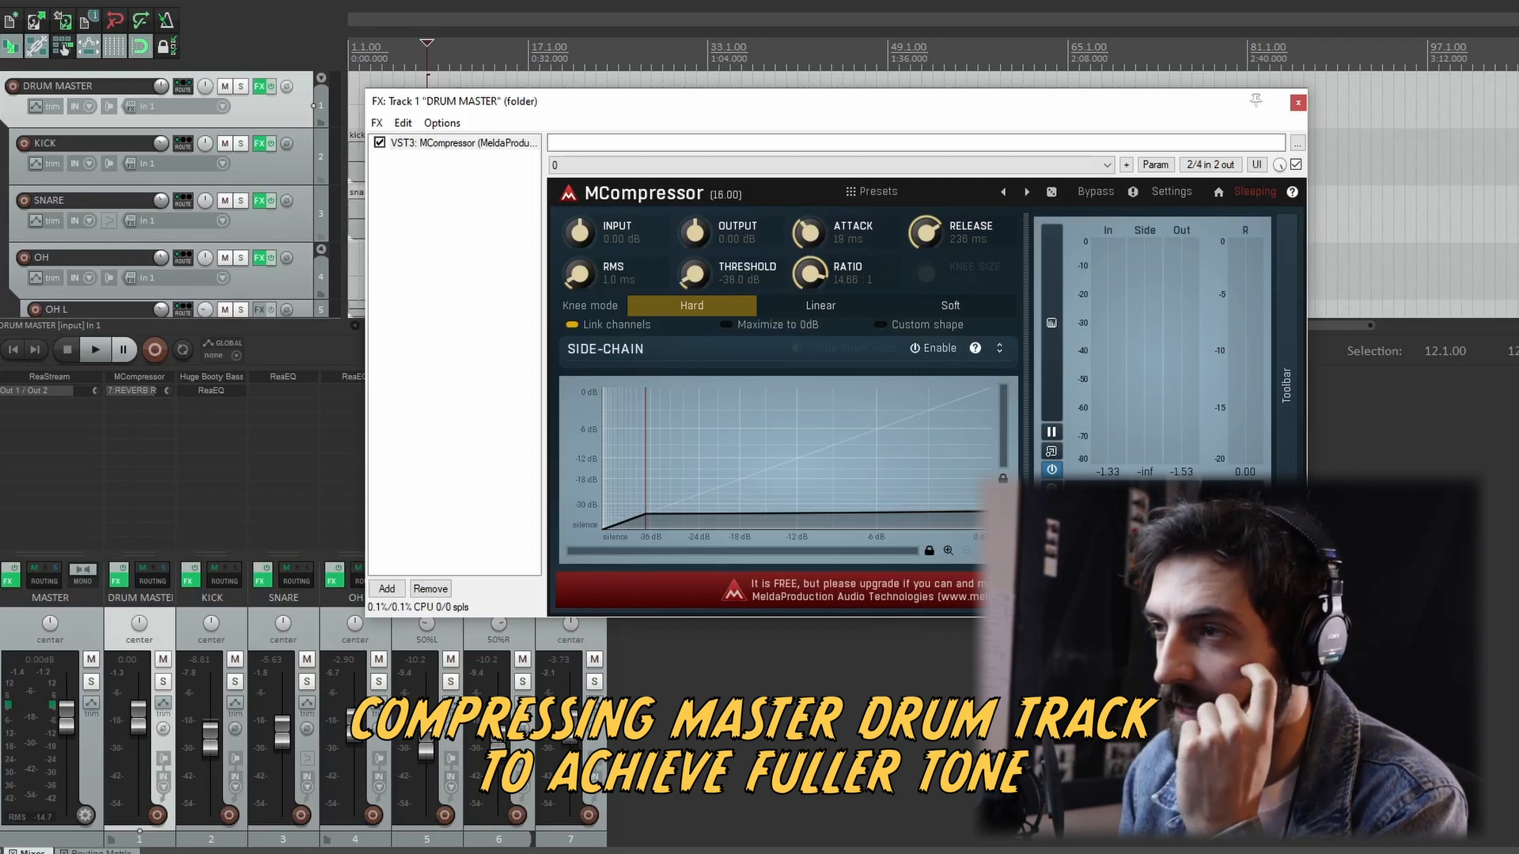
Set MCompressor's threshold to -40.0 dB, attack to 57 ms and release to 45 ms while listening to the drums.
drag(809, 232, 809, 228)
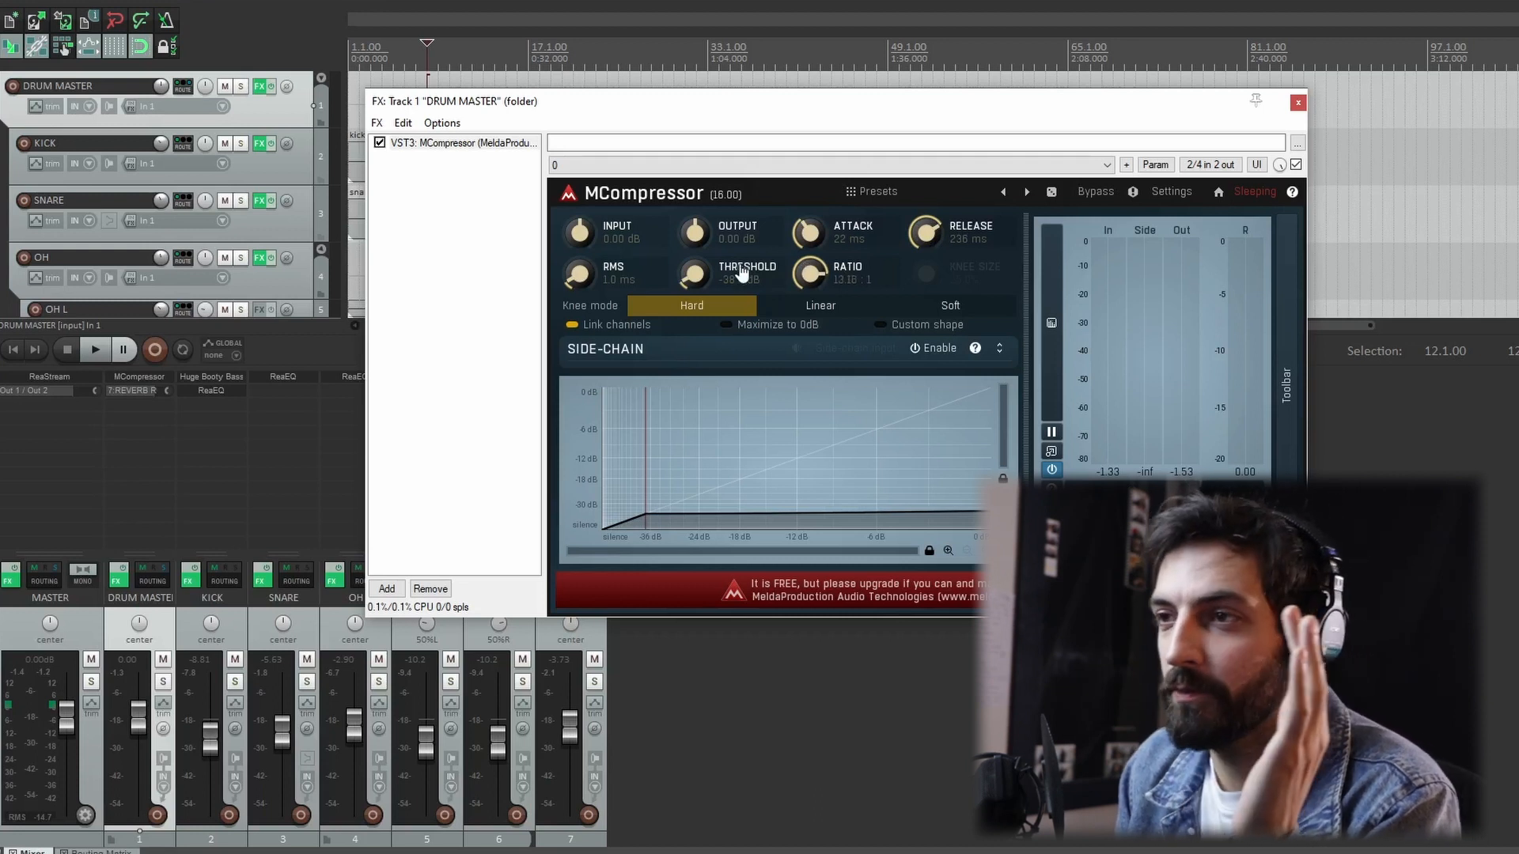
drag(696, 272, 696, 283)
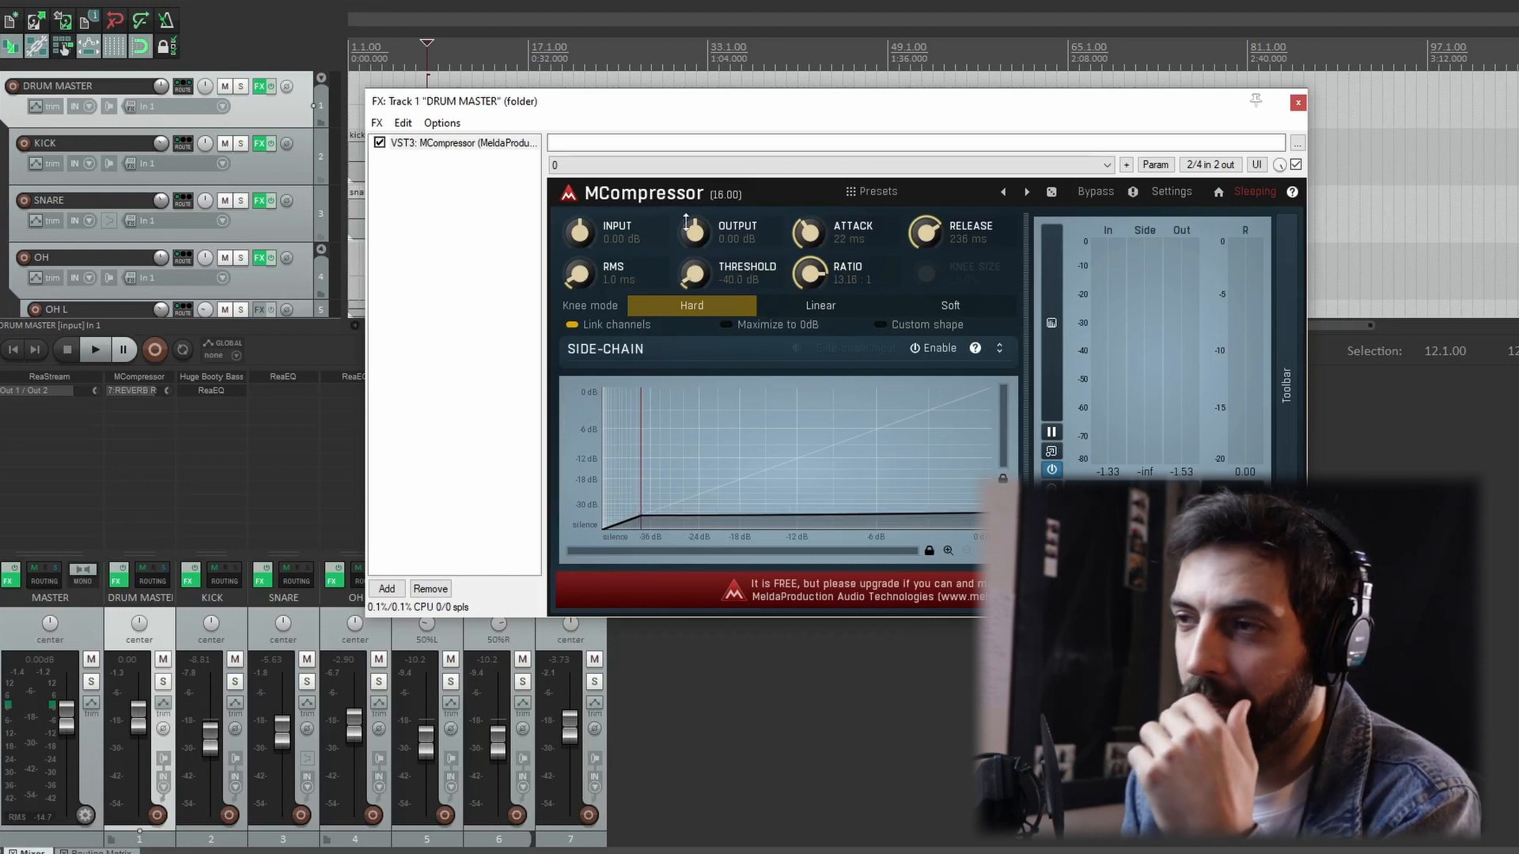
key(space)
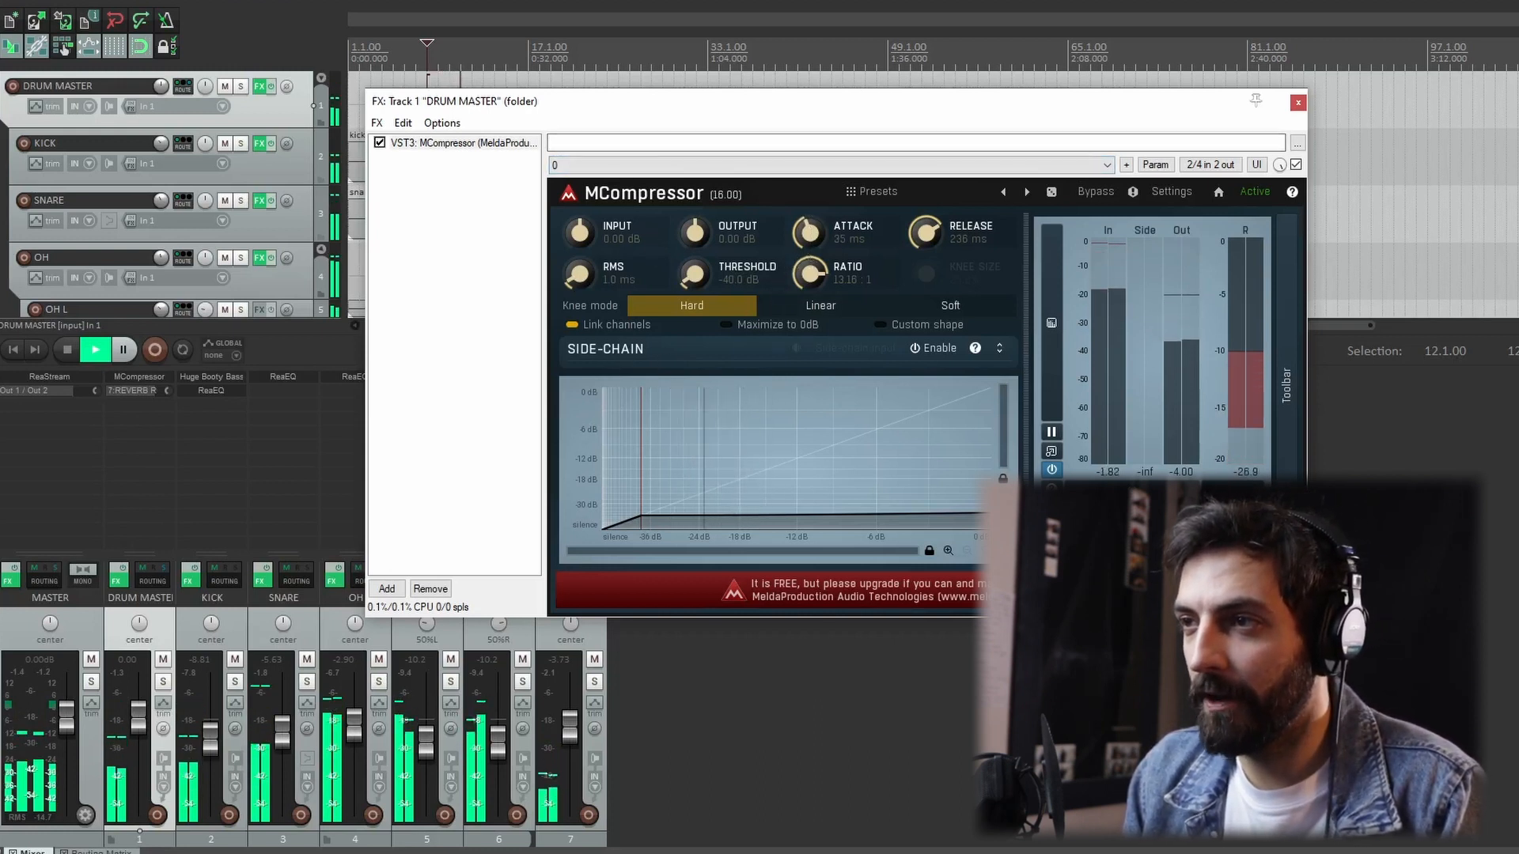
drag(809, 232, 810, 228)
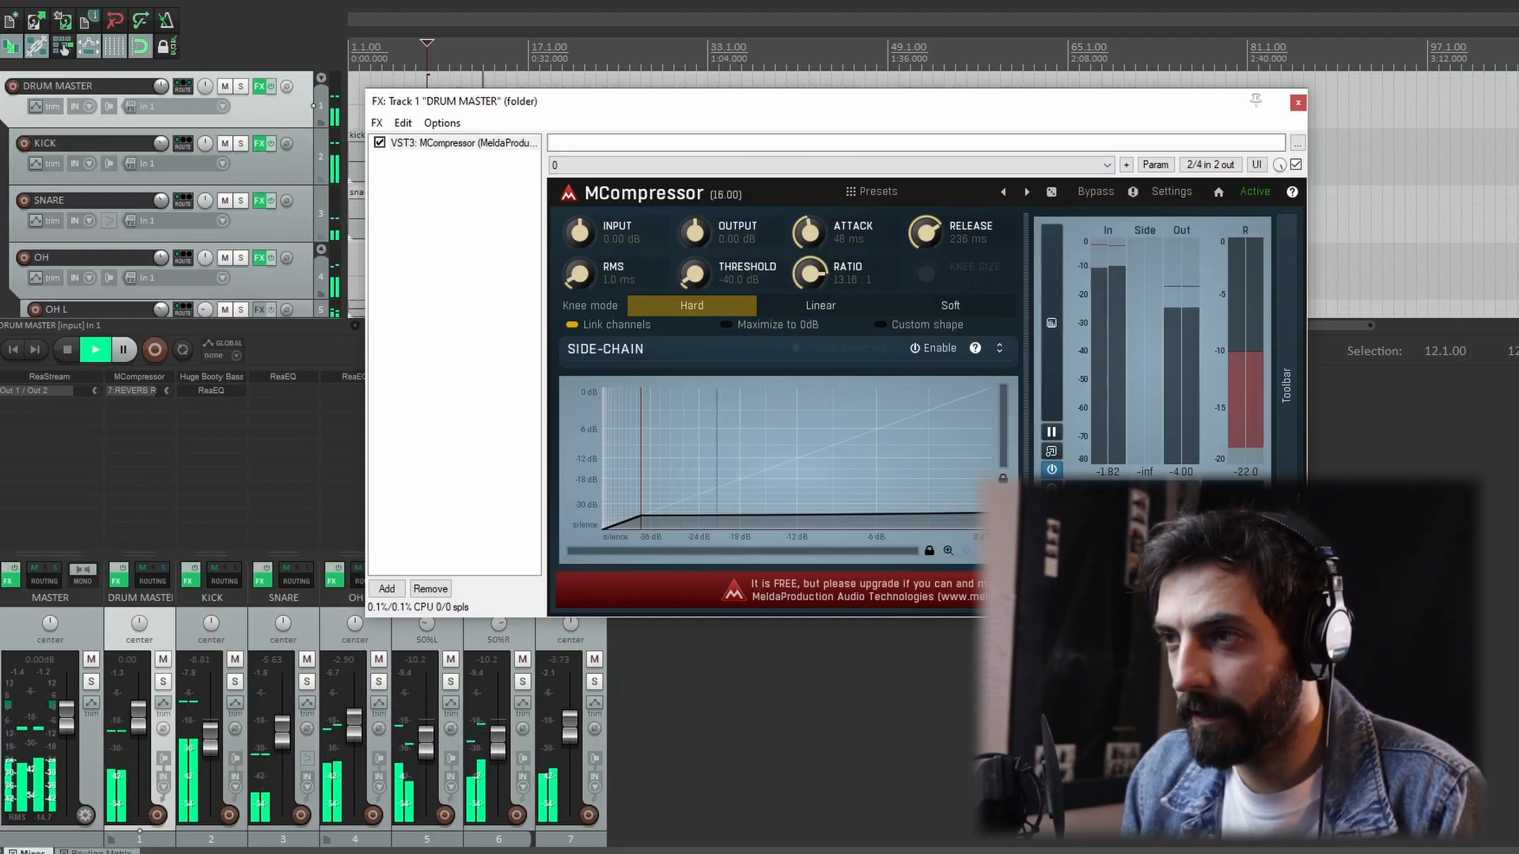
drag(809, 232, 809, 230)
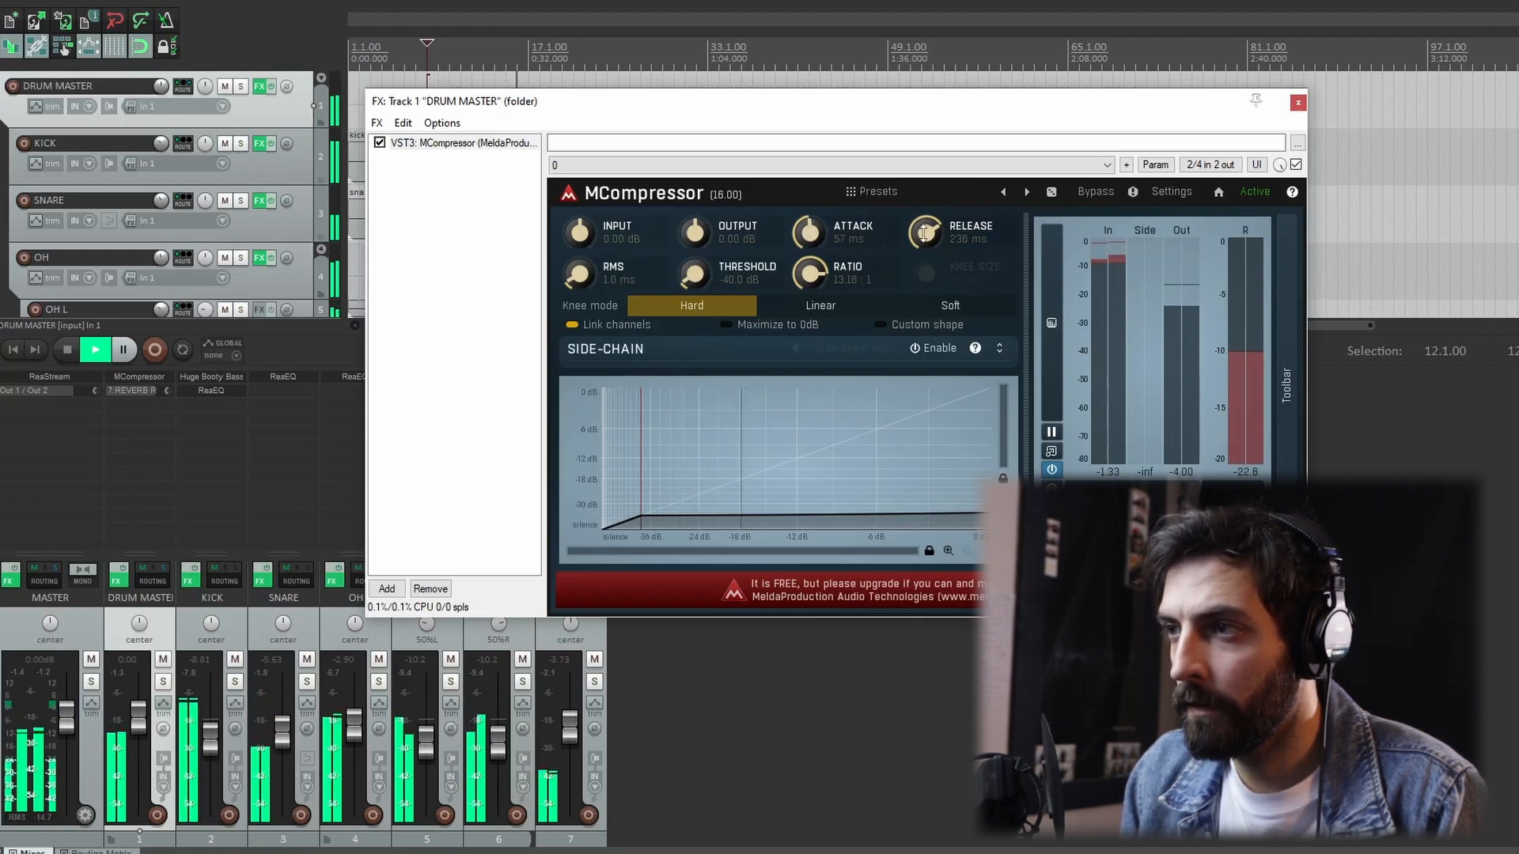
drag(925, 233, 925, 248)
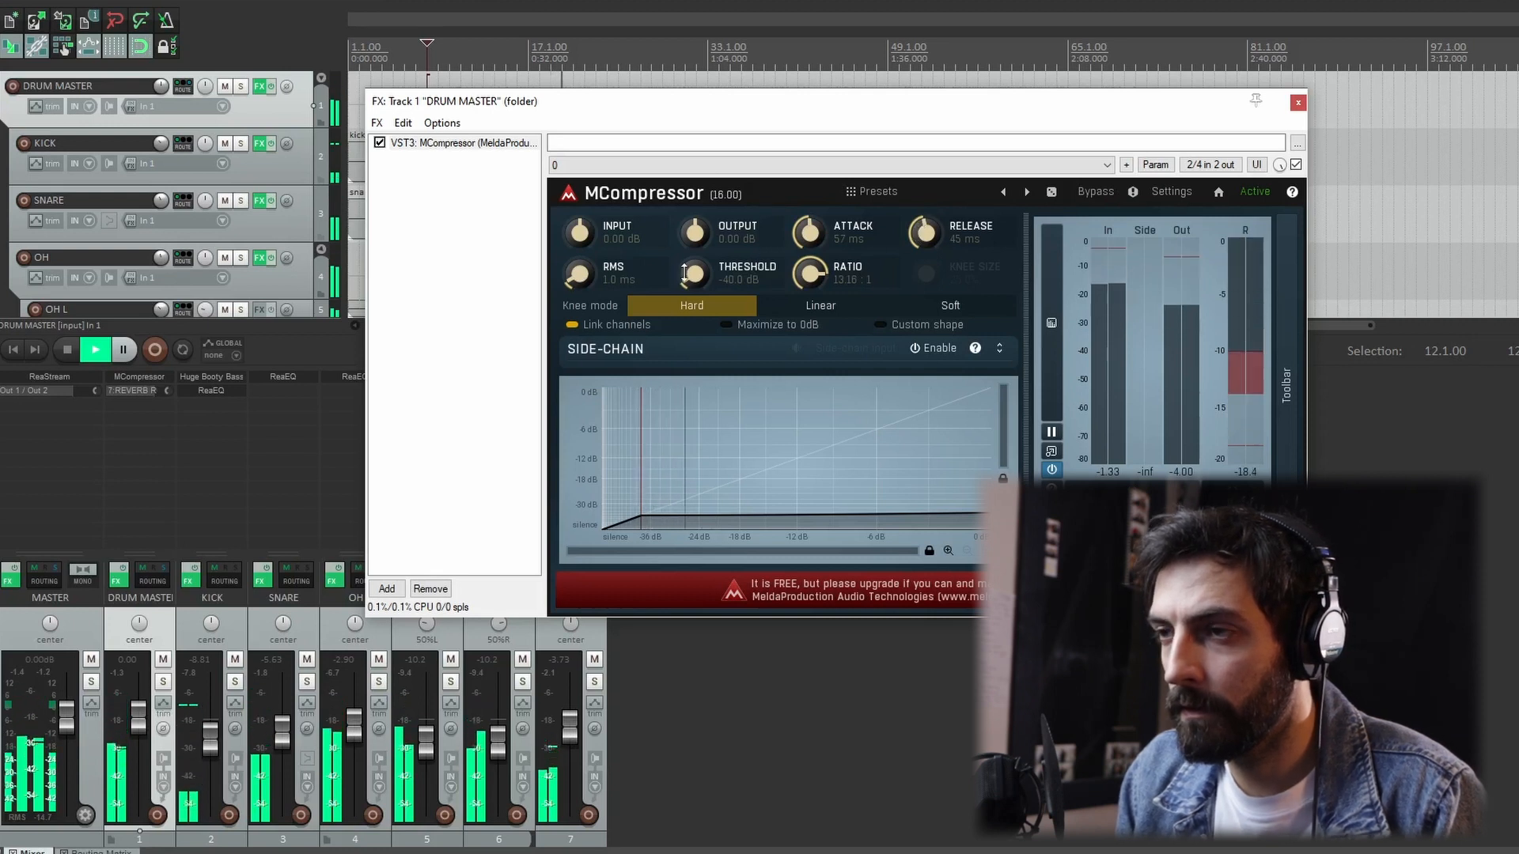
key(space)
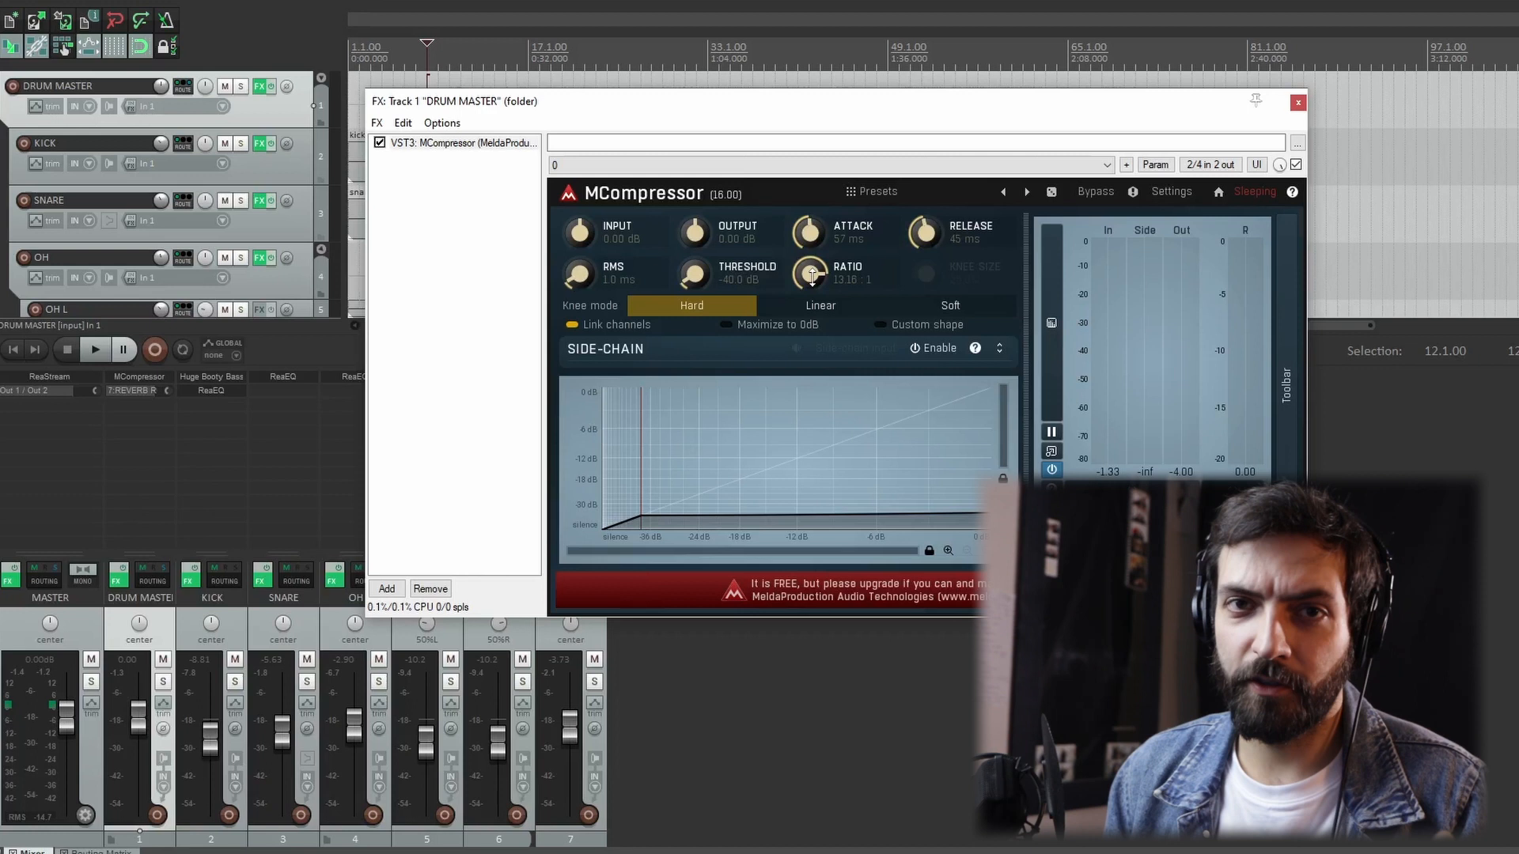
Lower MCompressor's ratio to 1.67 : 1 during playback and stop.
key(space)
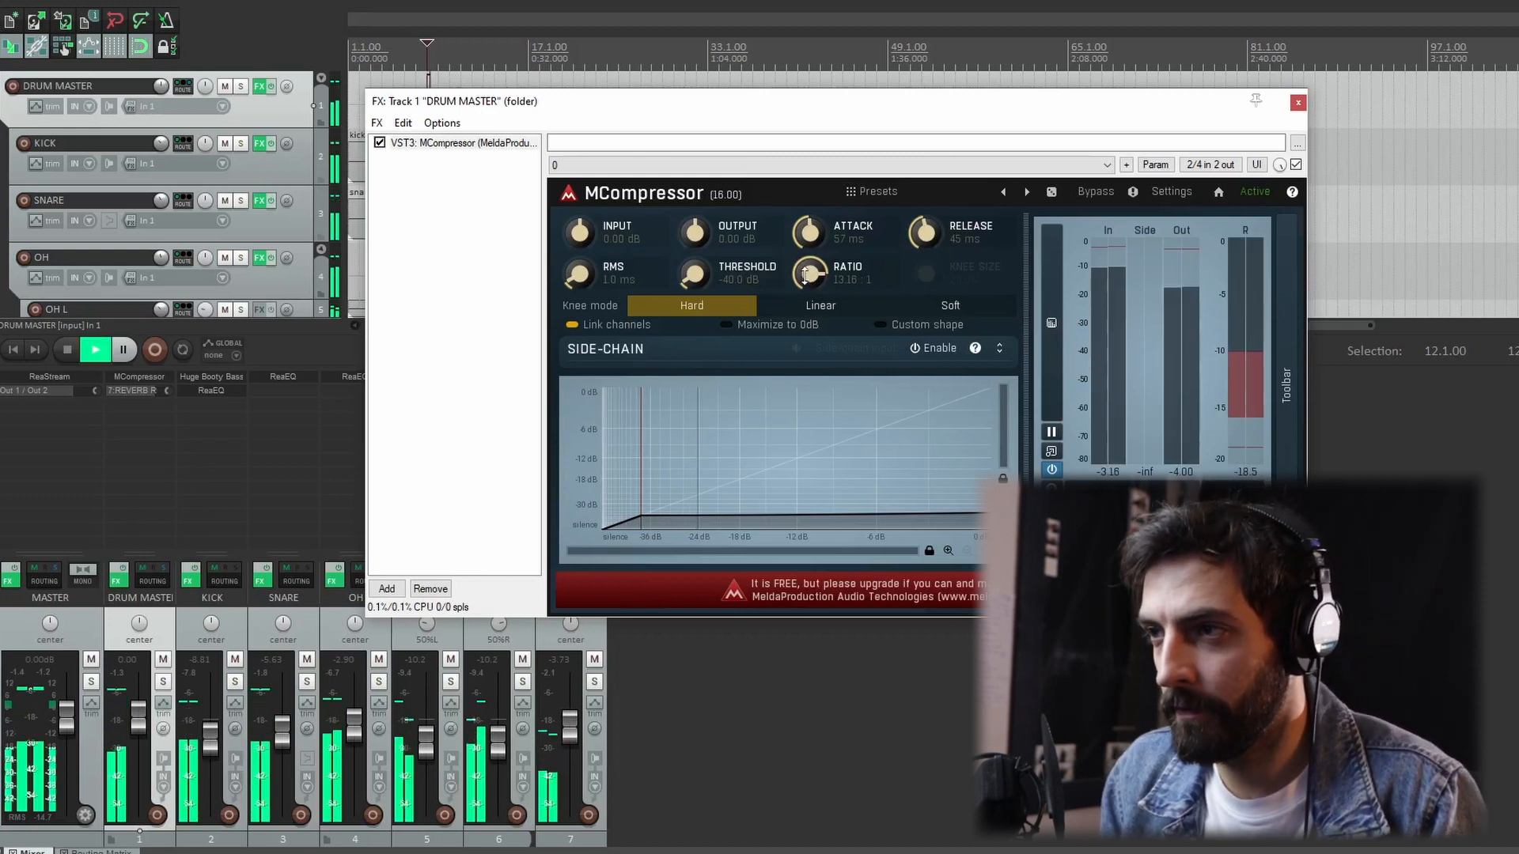
drag(806, 274, 805, 297)
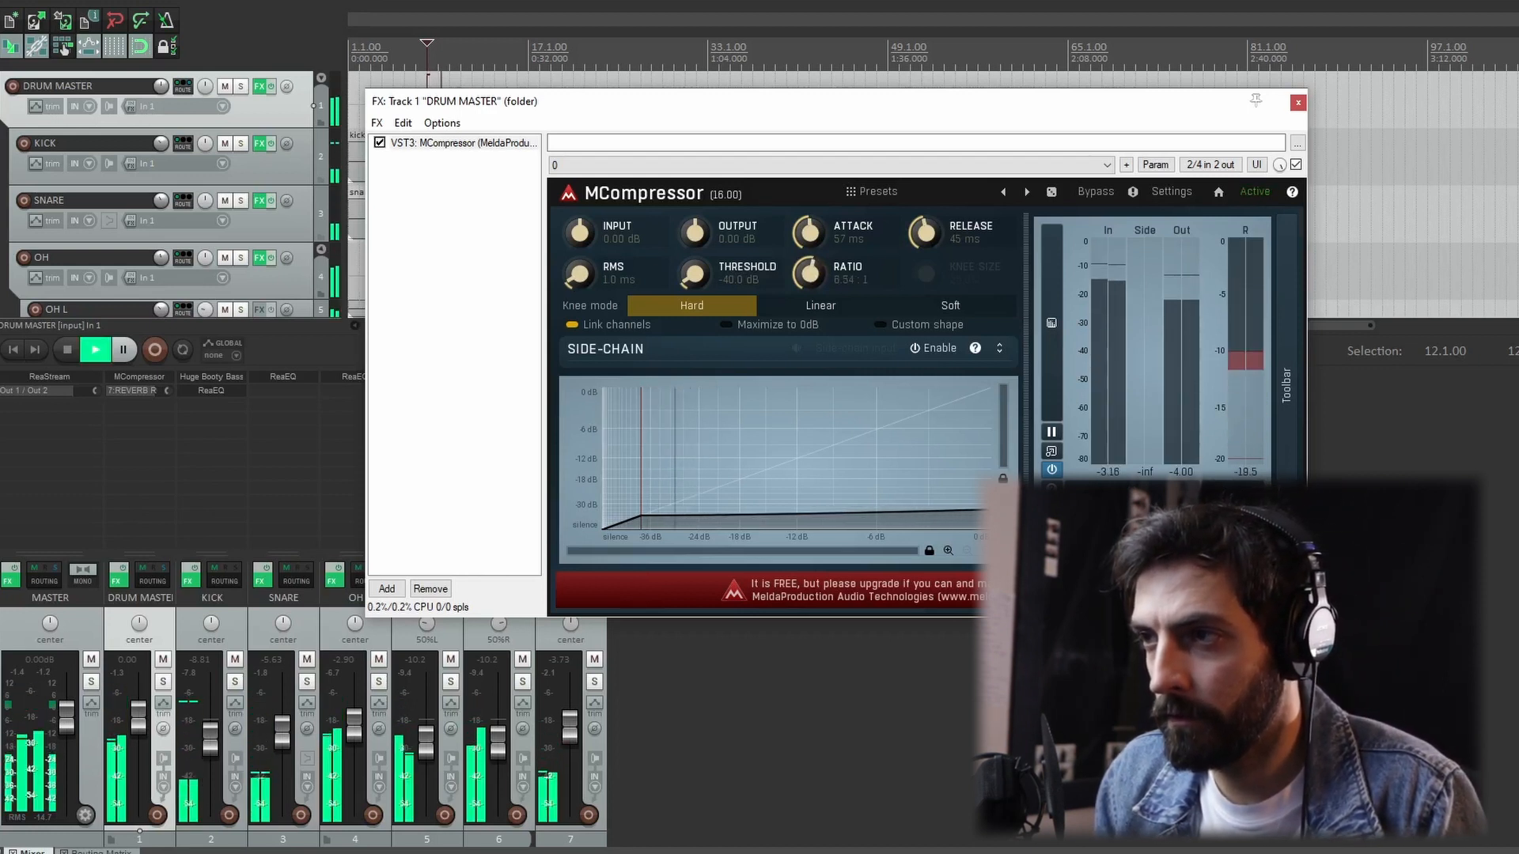
drag(805, 296, 806, 346)
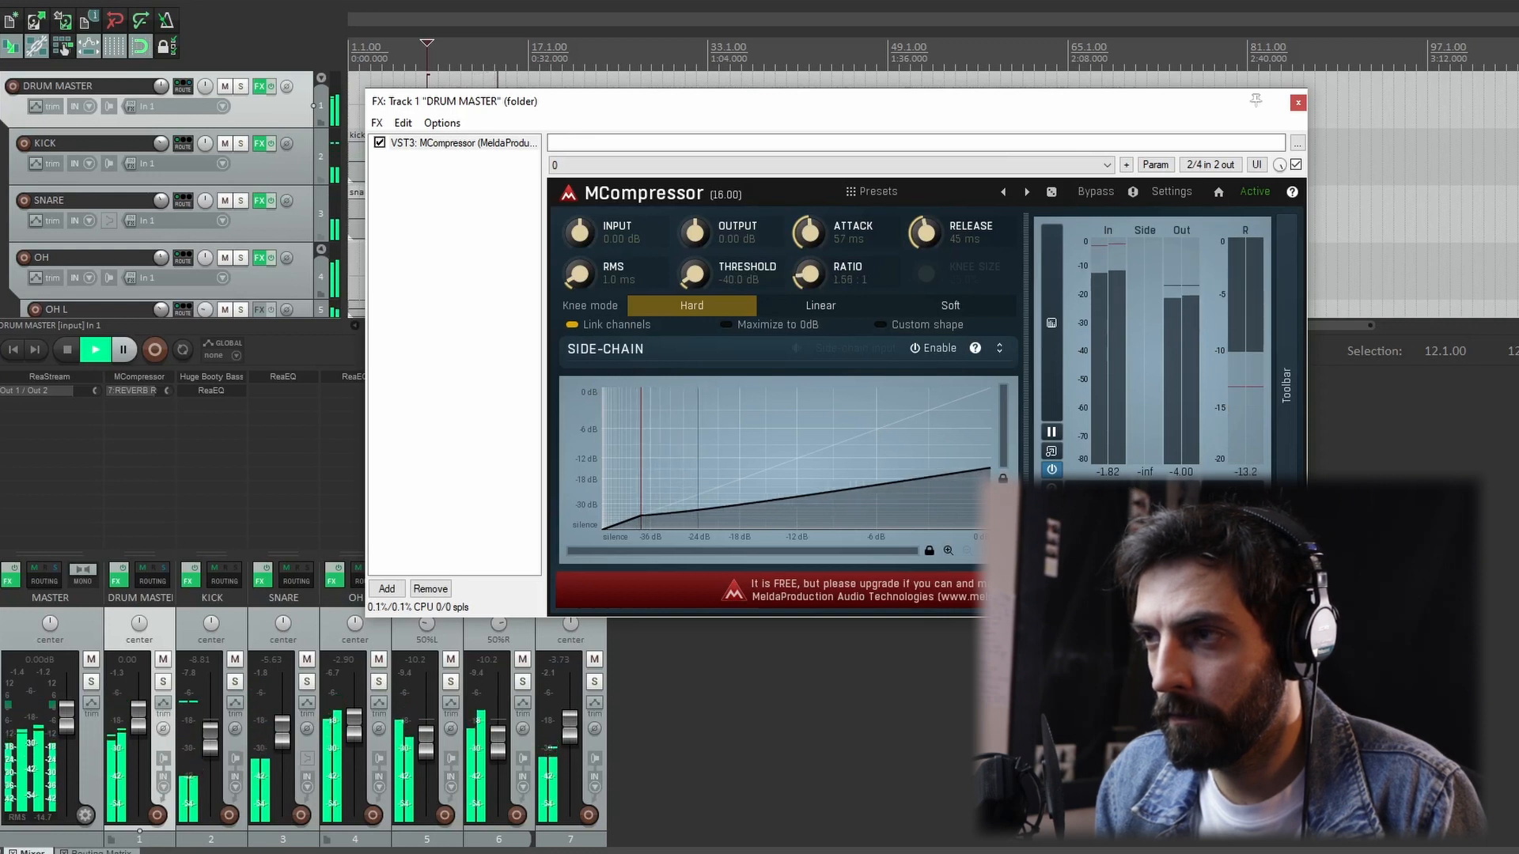
drag(805, 346, 805, 346)
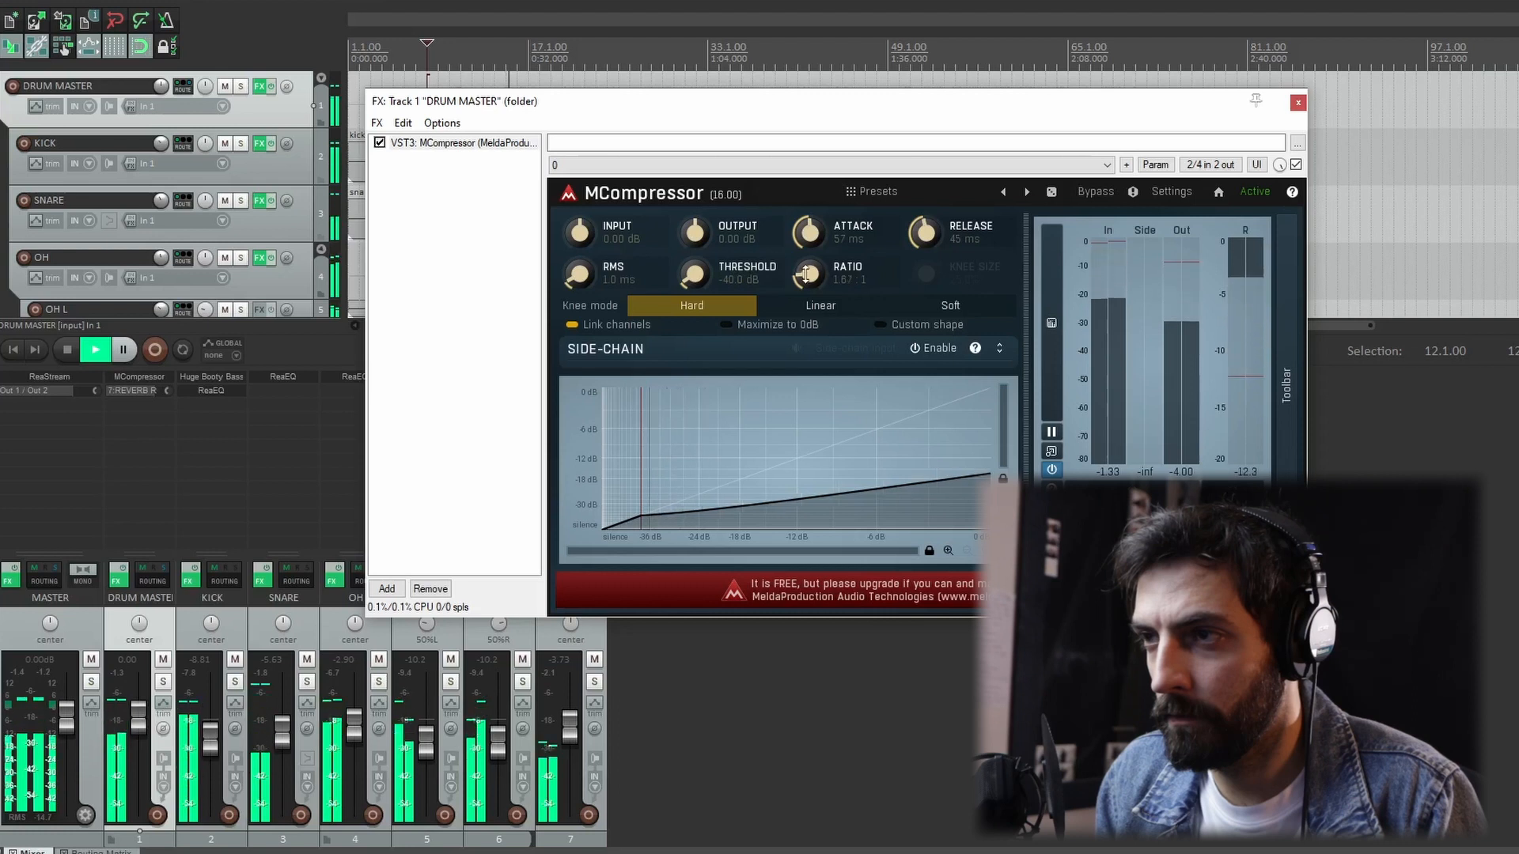
key(space)
Raise MCompressor's threshold to -25.8 dB while checking the gain reduction during playback.
mouse_move(696, 271)
mouse_down()
mouse_move(696, 236)
mouse_move(694, 273)
mouse_up()
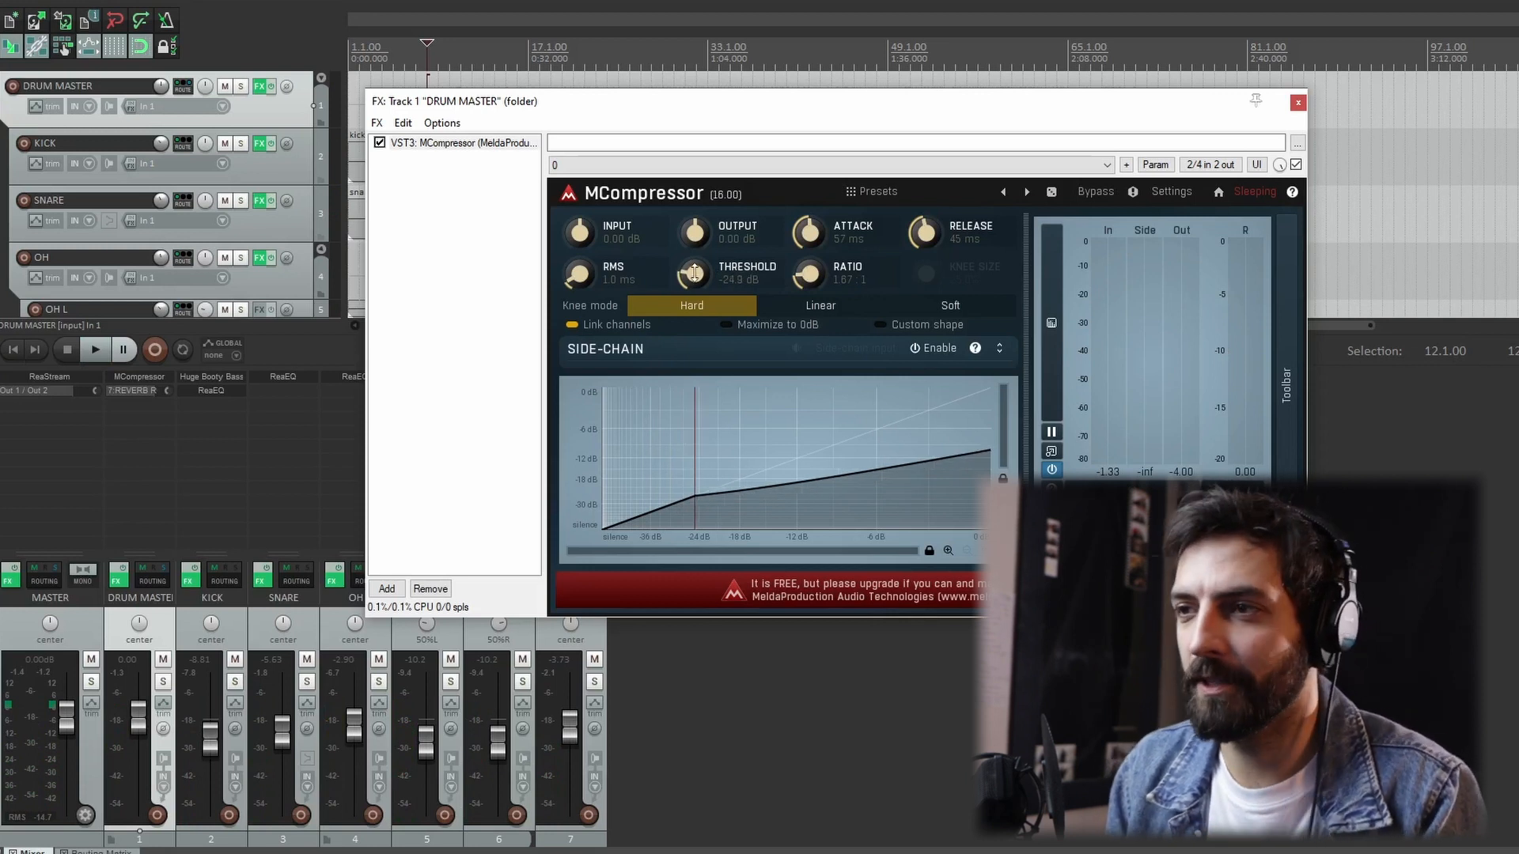
key(space)
drag(694, 273, 695, 273)
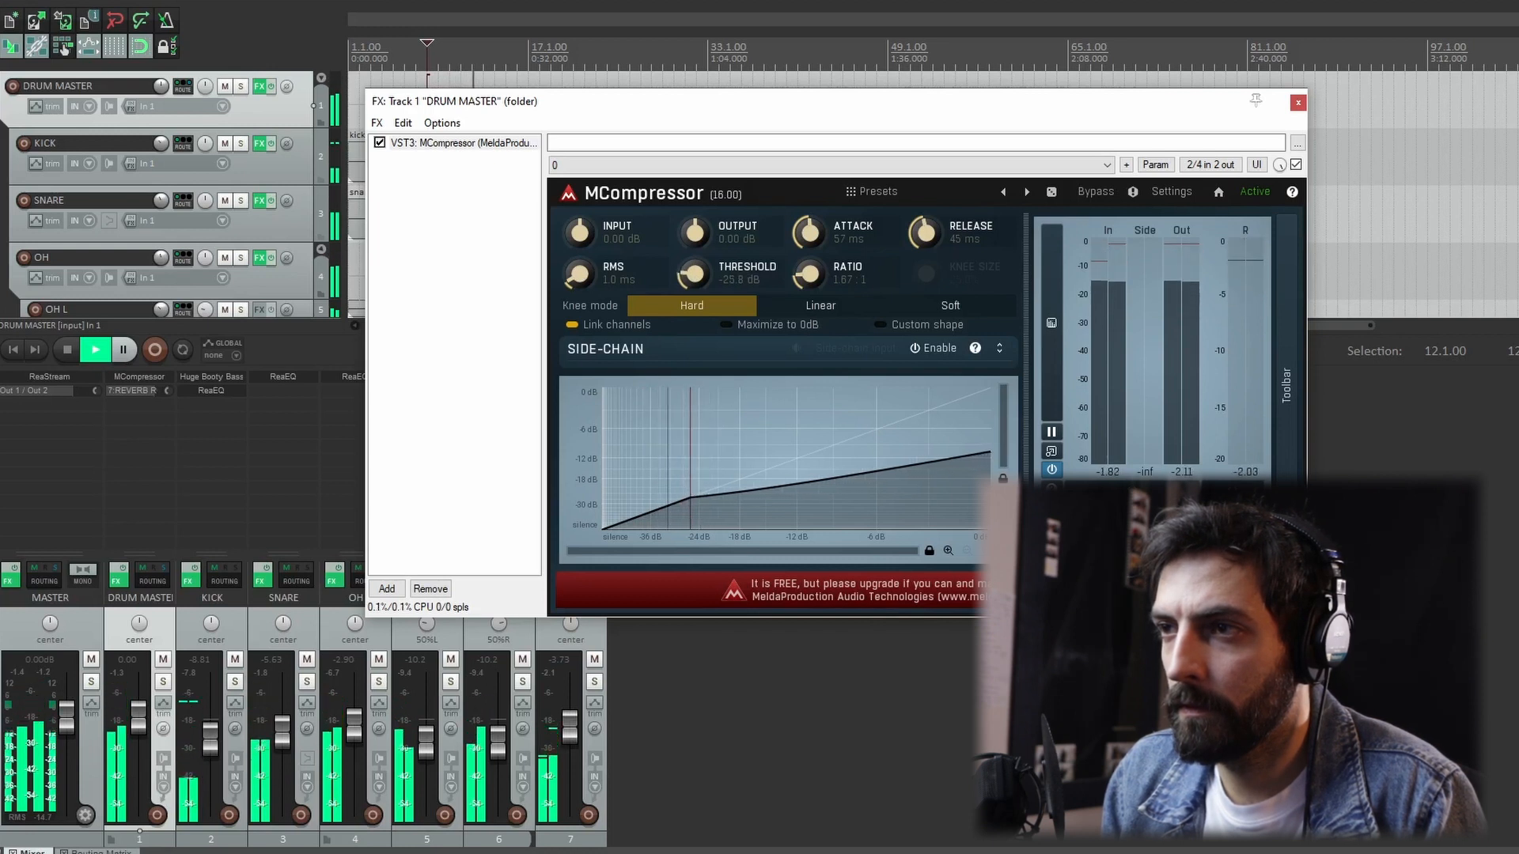
Compare the playing drums with DRUM MASTER's compression bypassed and enabled, and reopen its FX window.
click(380, 143)
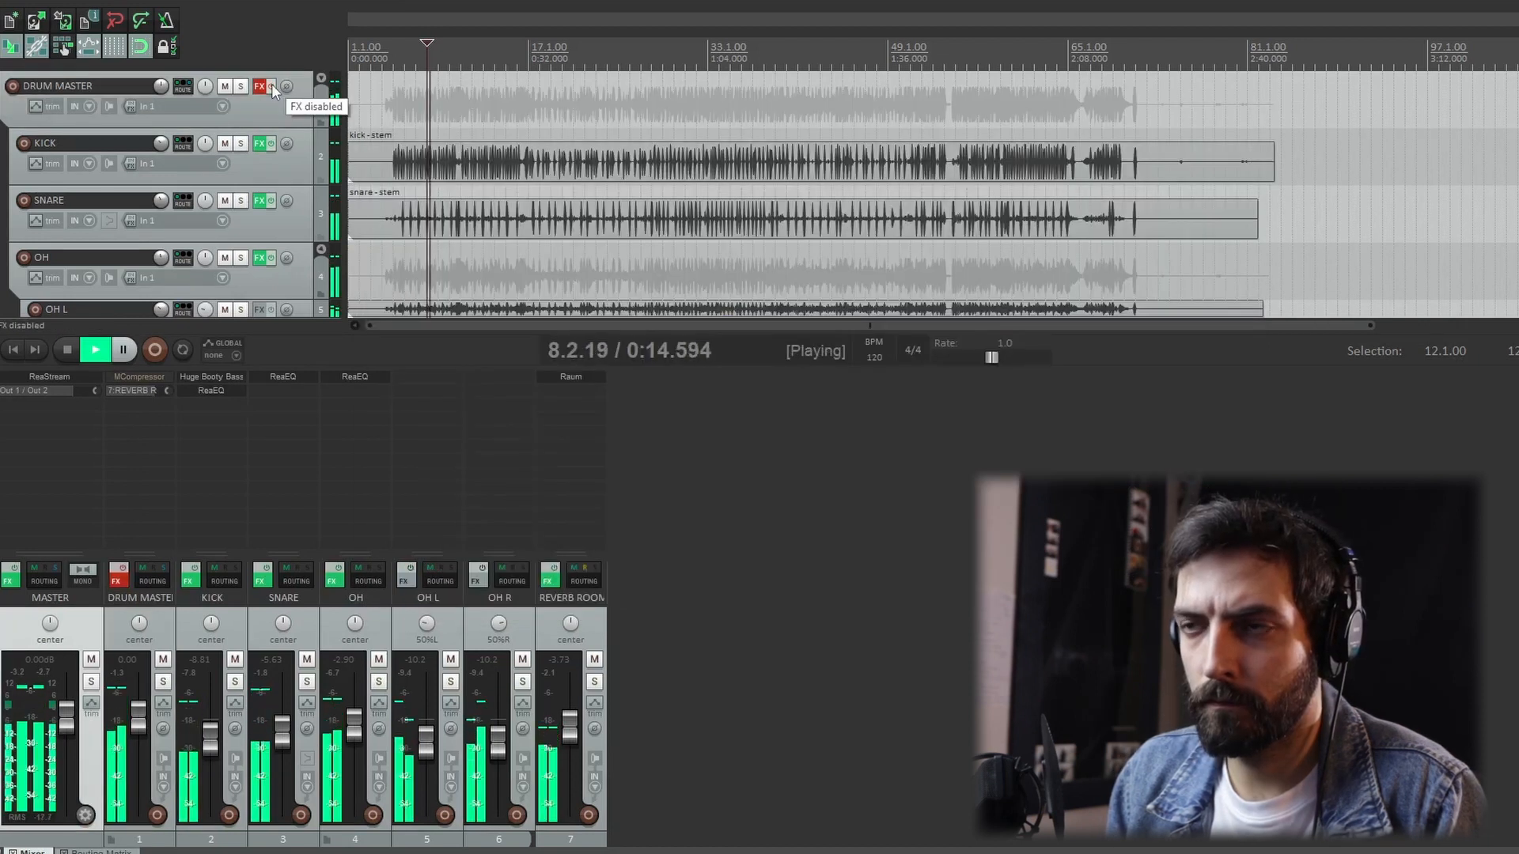
click(272, 85)
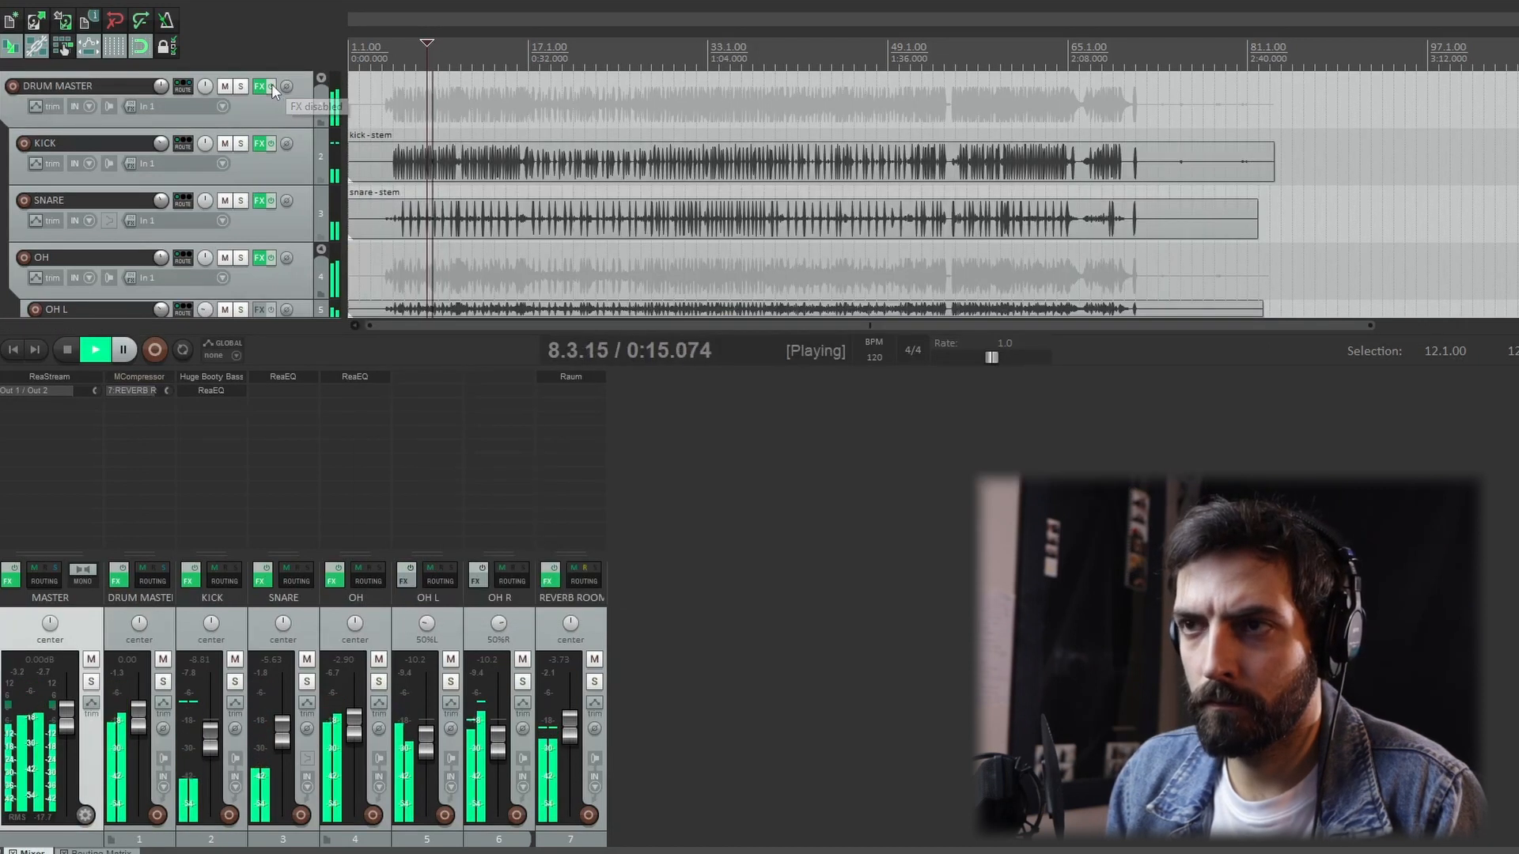
click(261, 87)
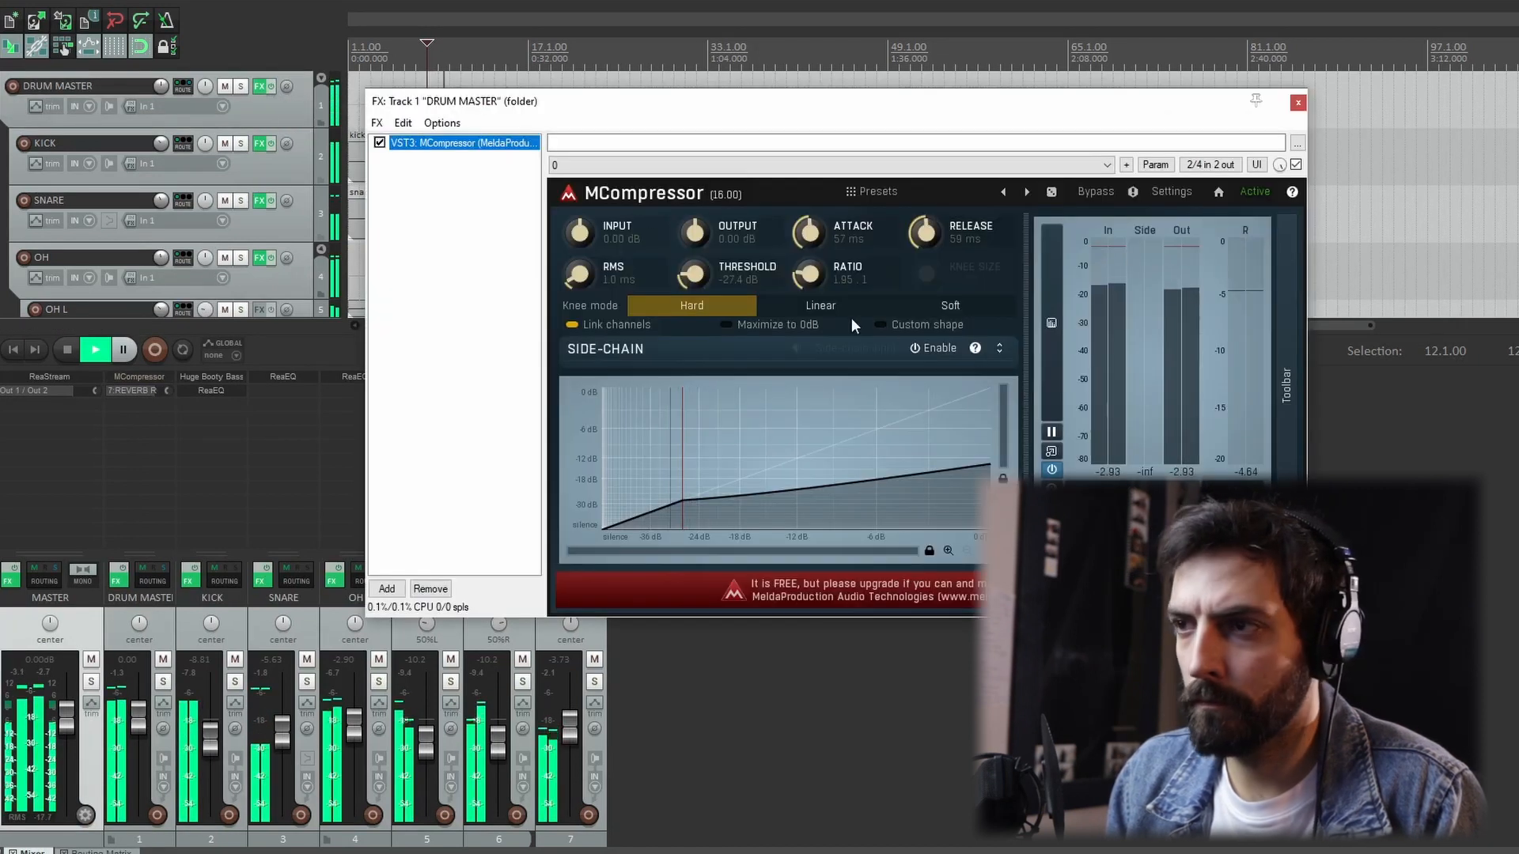
Set MCompressor's threshold to -25.5 dB and its output to -0.38 dB, checking the sound in playback.
key(space)
drag(698, 277, 698, 270)
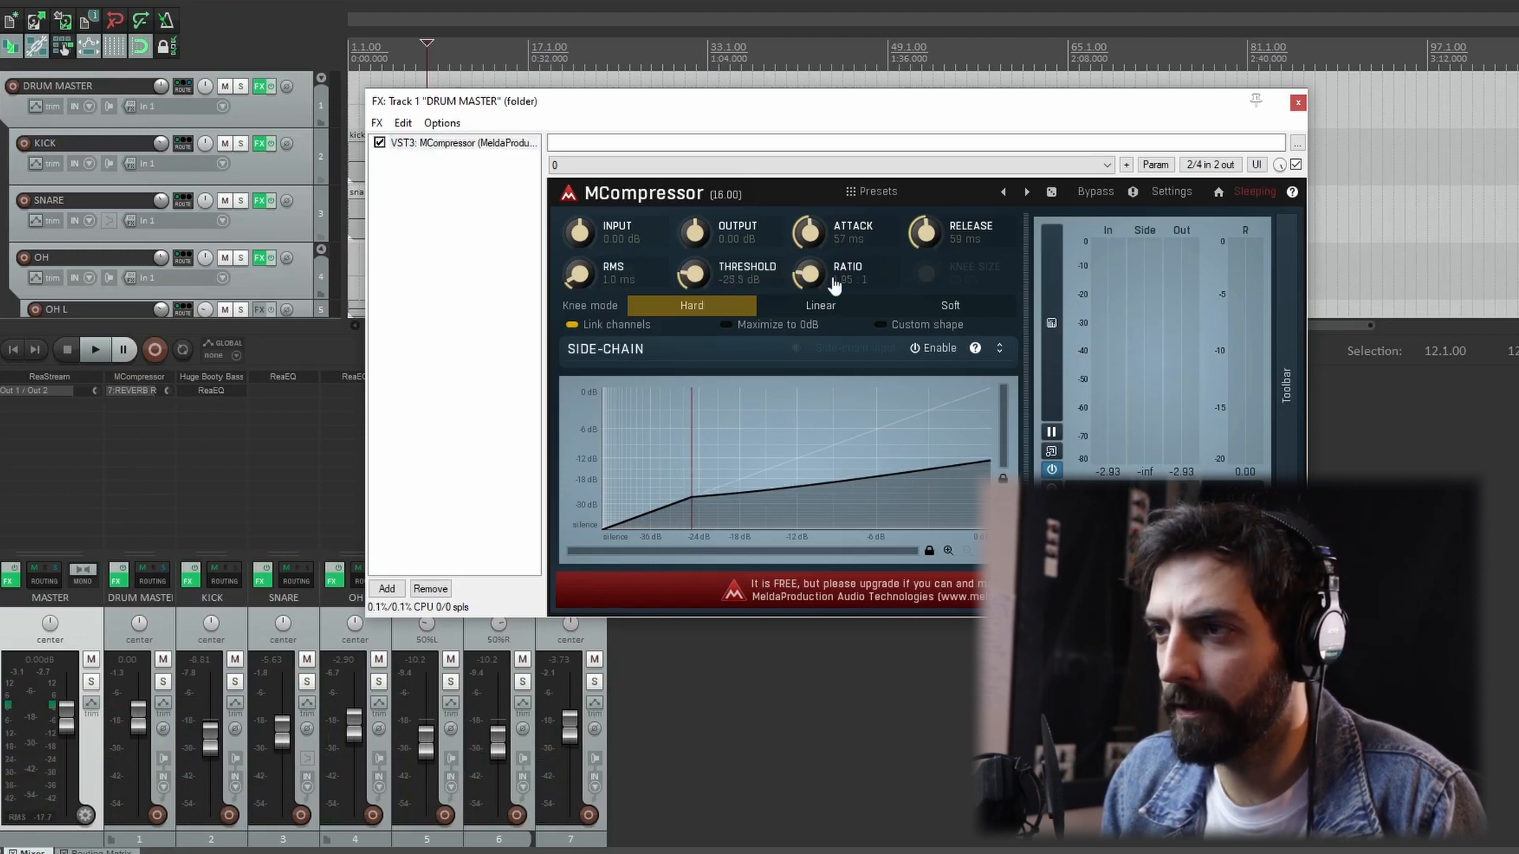
key(space)
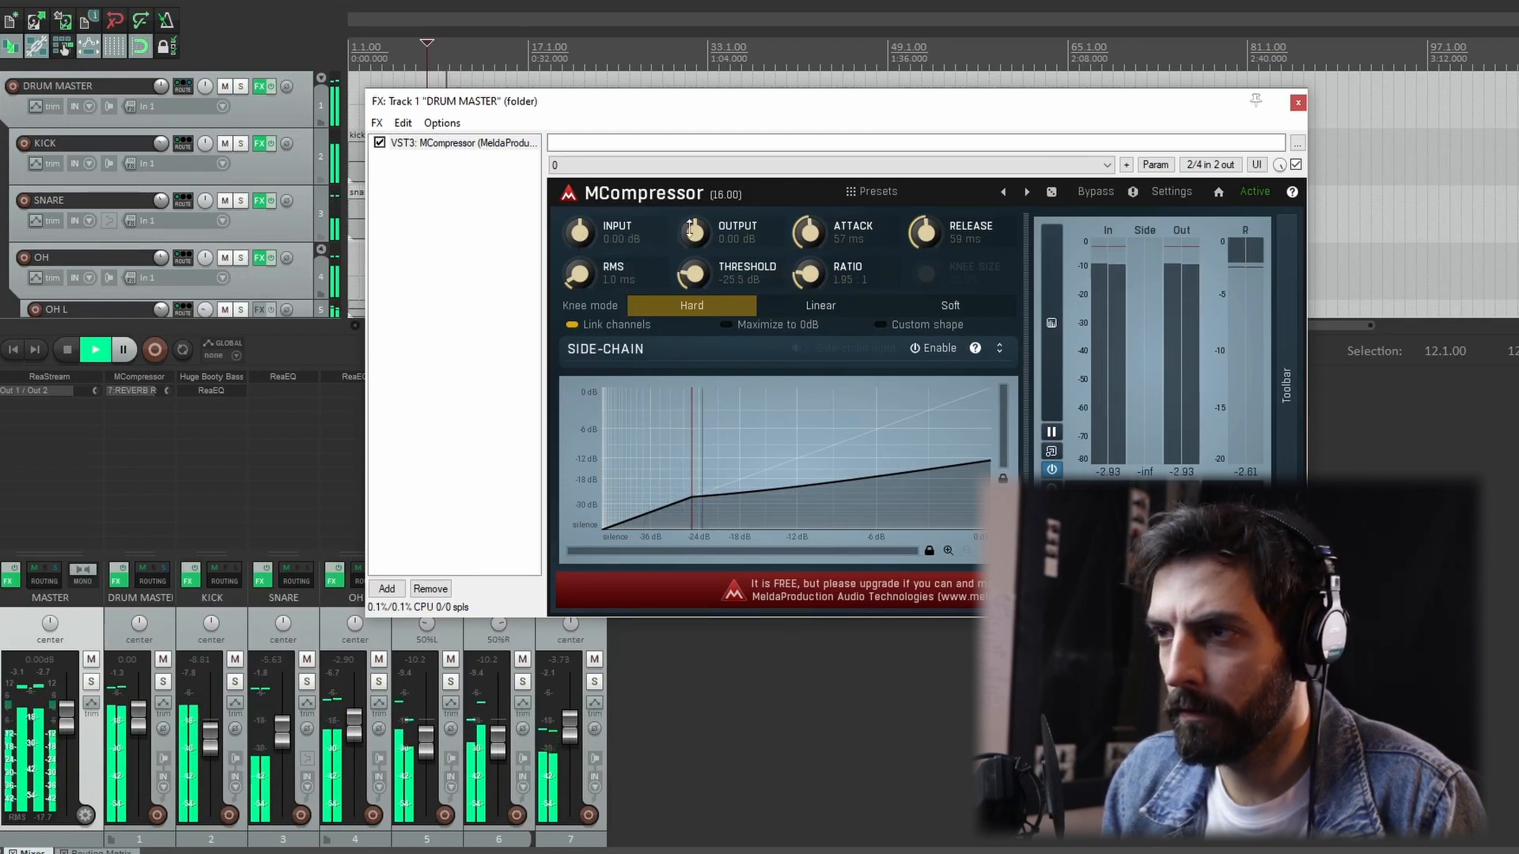
key(space)
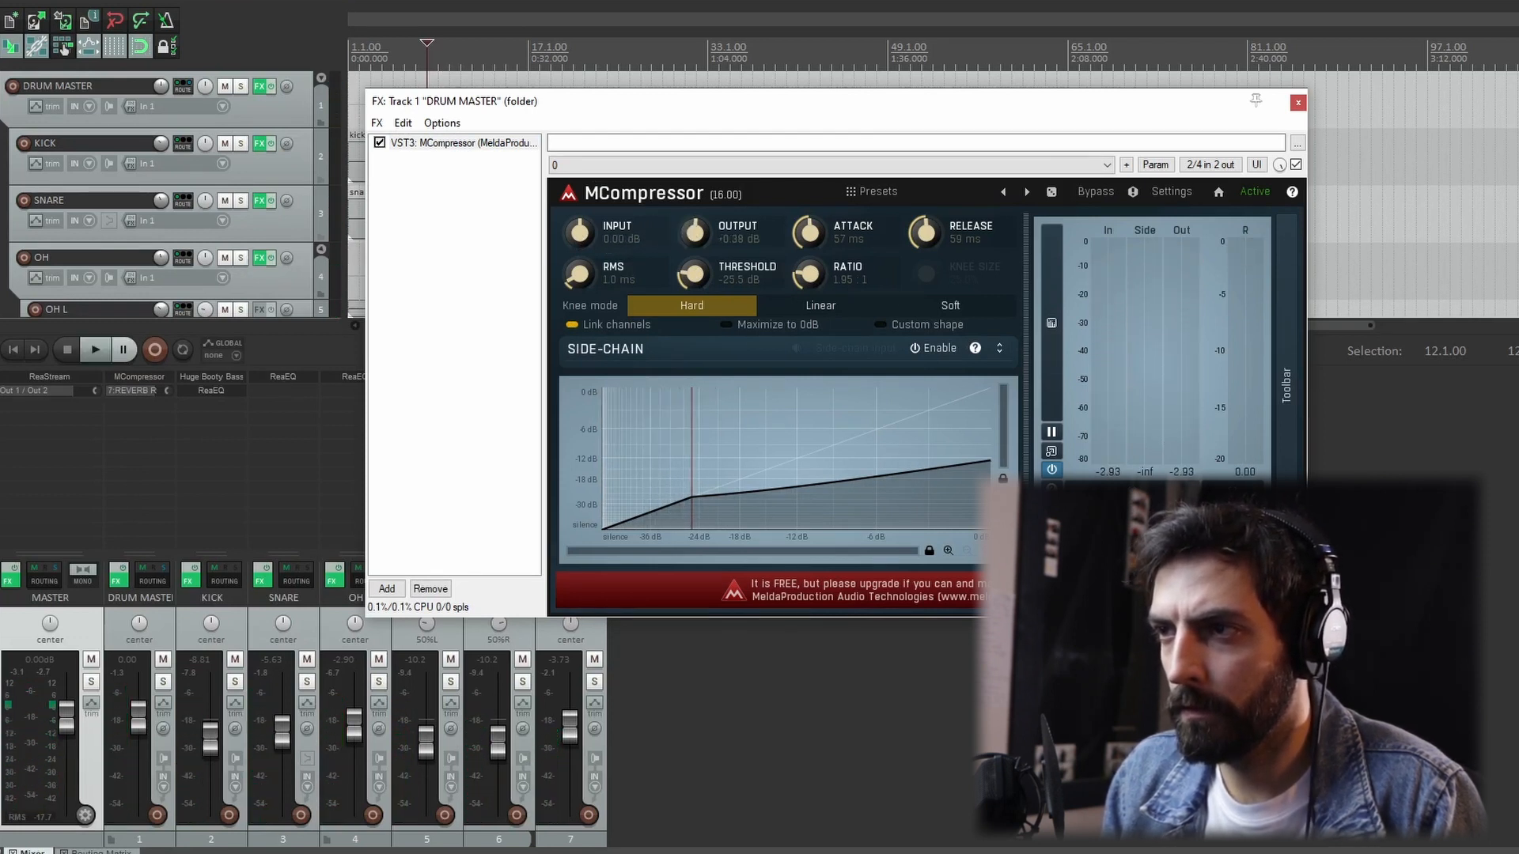
Play the drums with MCompressor switched off and on again for comparison, and close the DRUM MASTER FX window.
key(space)
click(380, 143)
click(381, 144)
click(1298, 103)
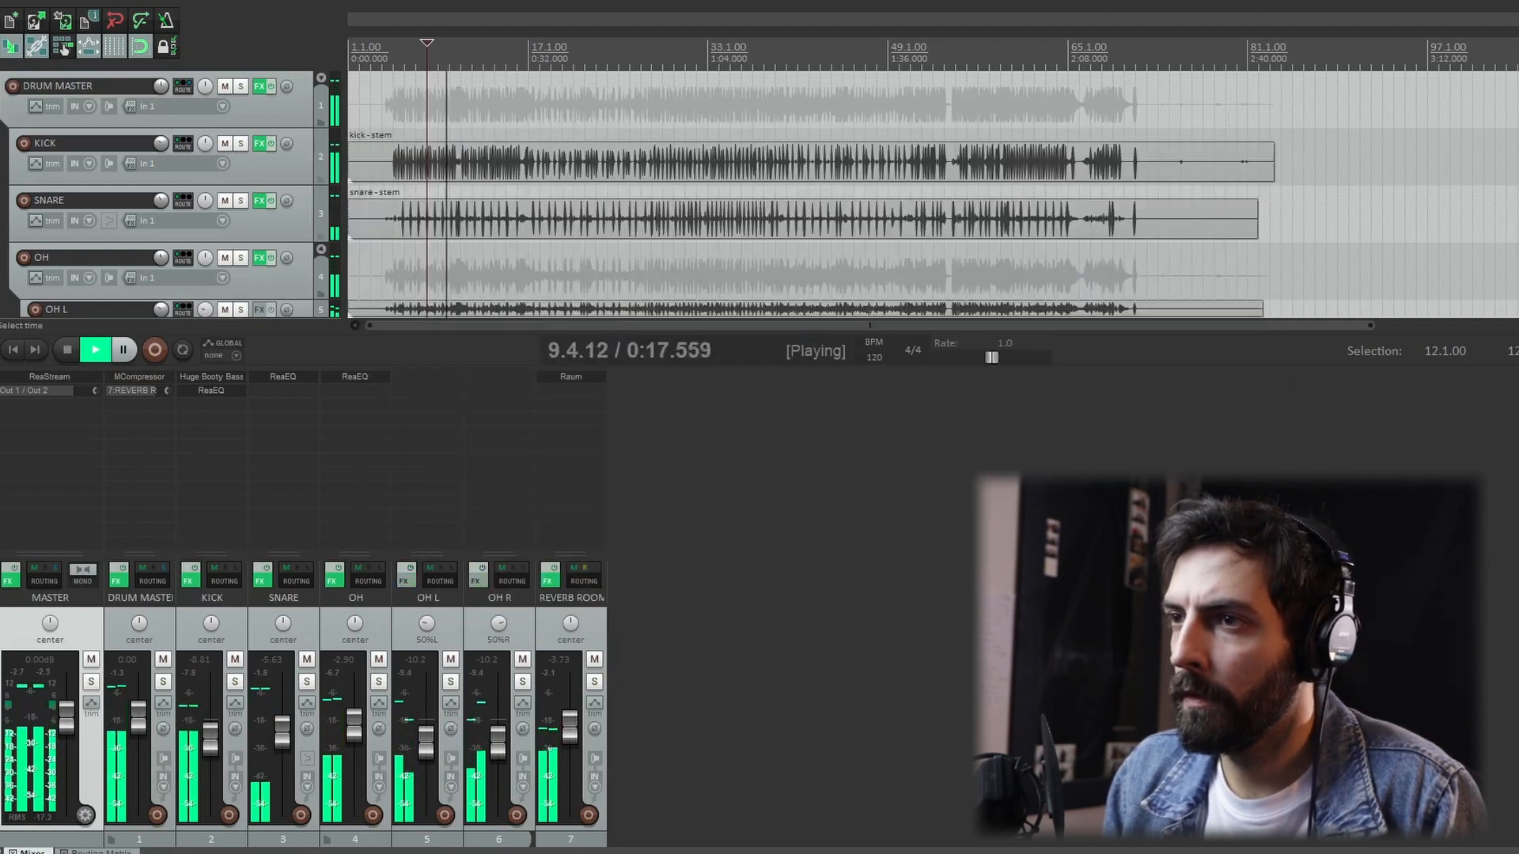